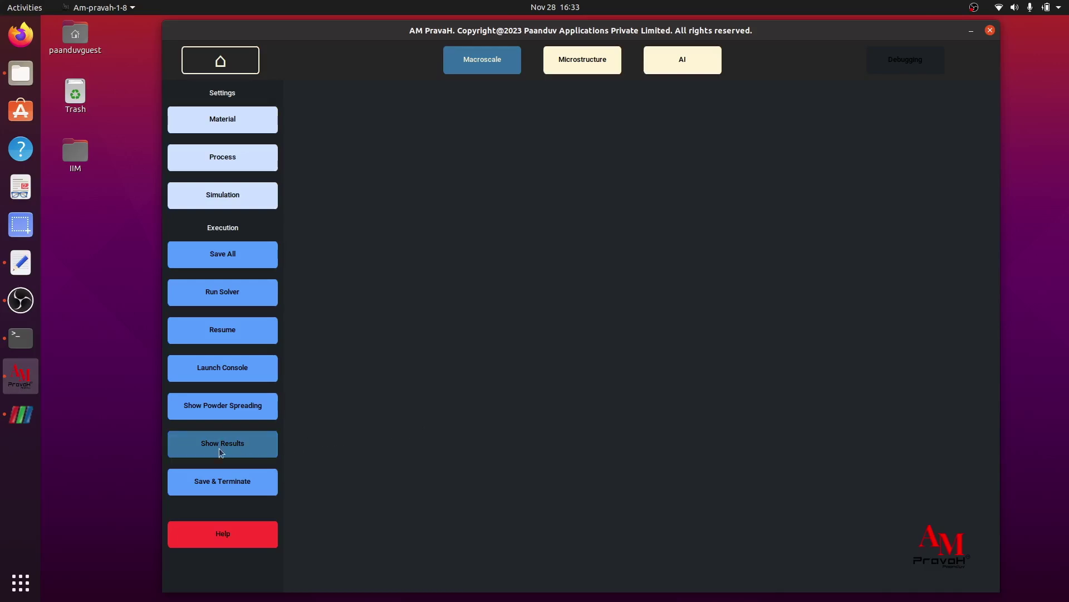
- Switch to ParaView and review the properties of macroscale.foam and its Solid and Liquid clips
click(31, 420)
click(56, 410)
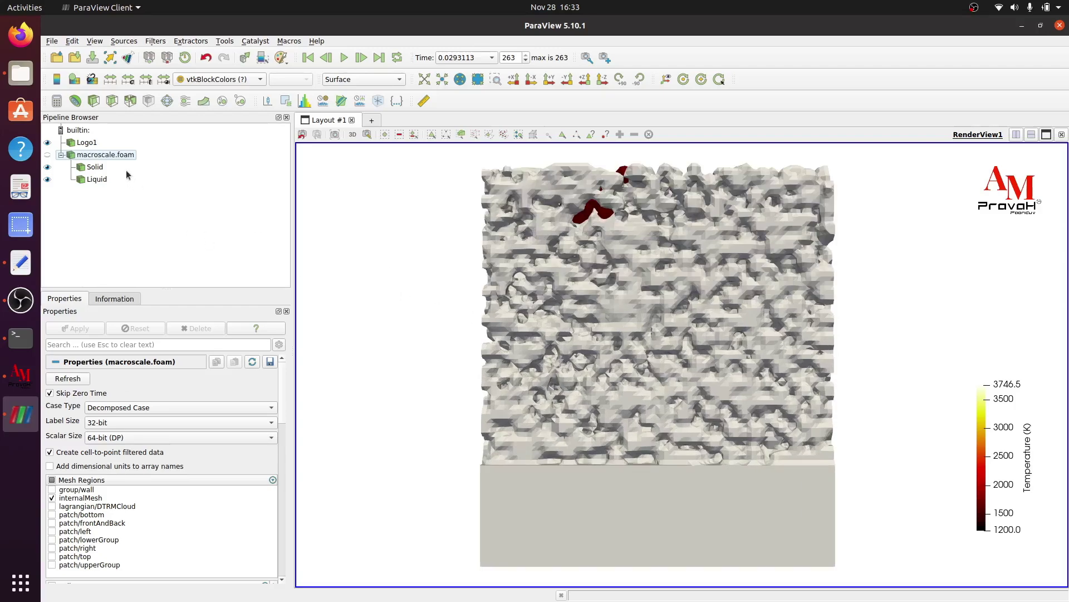
click(118, 156)
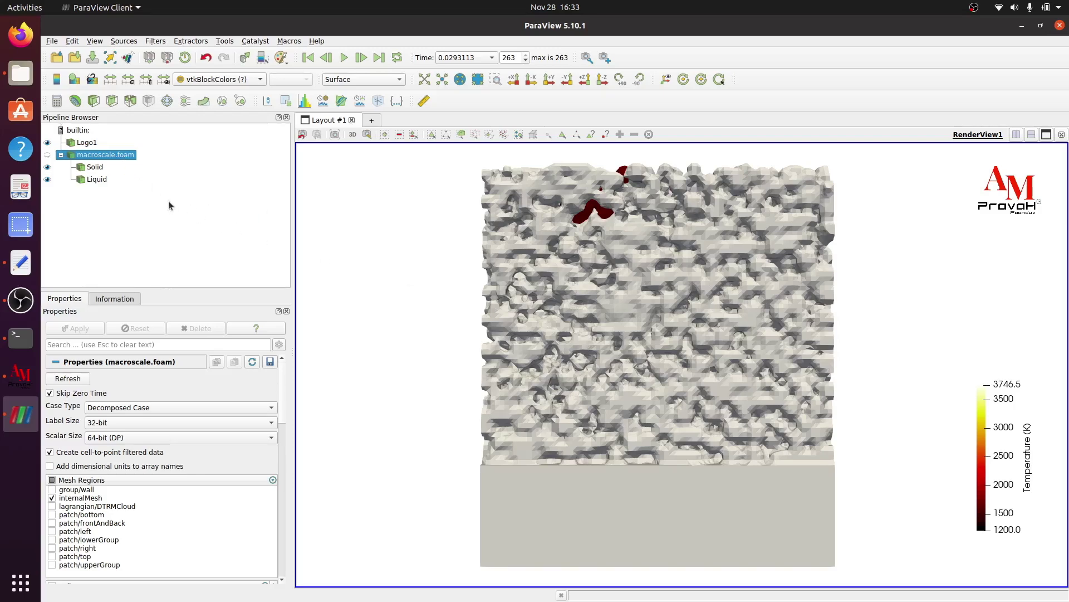
click(97, 180)
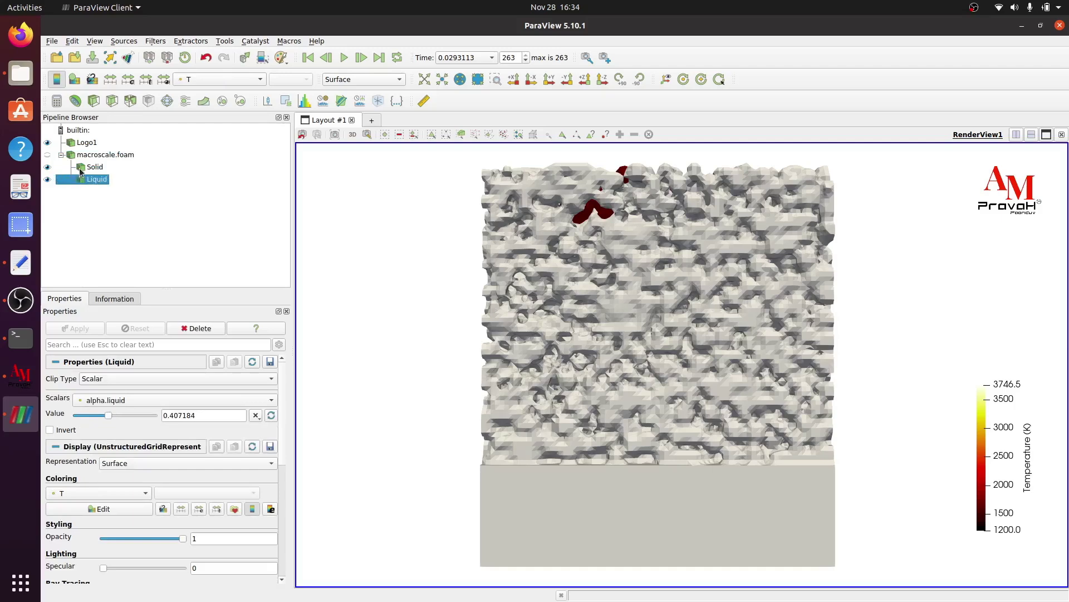
click(81, 169)
click(93, 181)
click(95, 167)
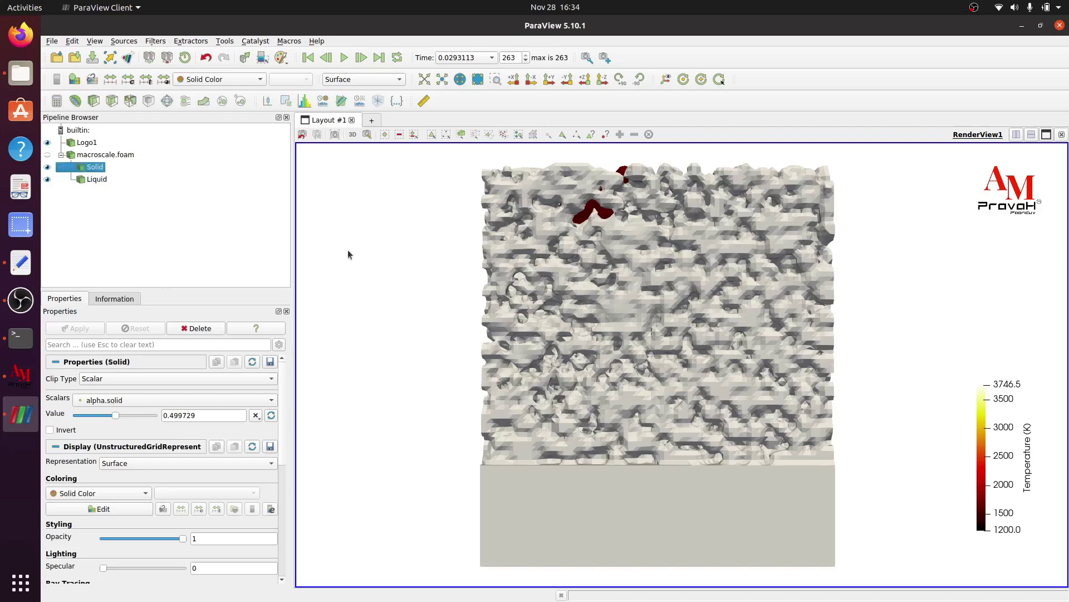
- Delete the existing Liquid and Solid clips from the pipeline, keeping macroscale.foam
click(97, 180)
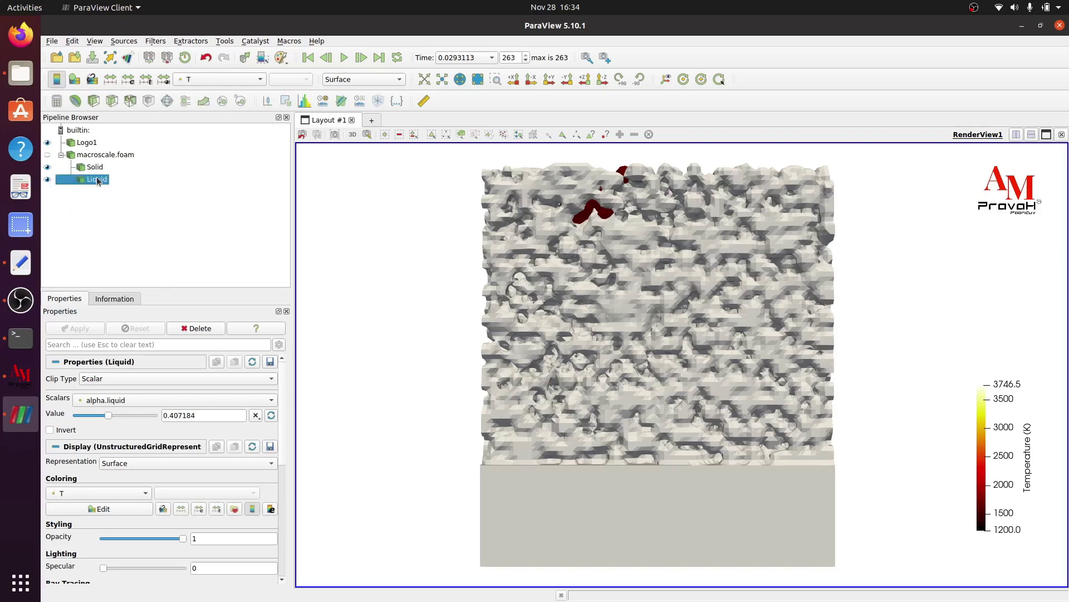
click(209, 328)
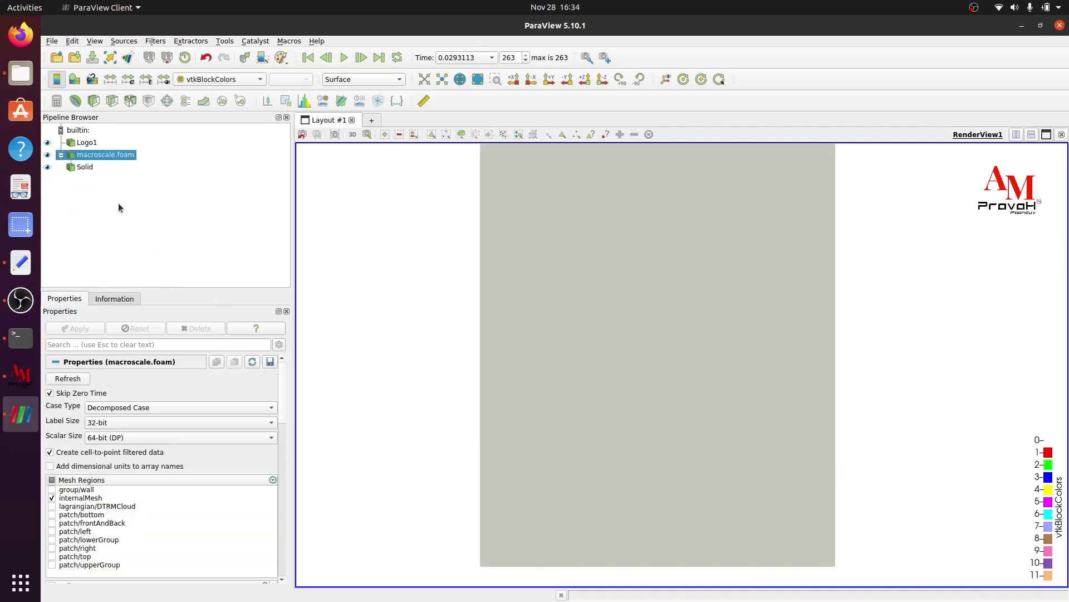
click(82, 167)
click(196, 328)
- Inspect the macroscale.foam mesh in the Surface With Edges representation along the Y axis and return it to Surface
drag(552, 284, 583, 339)
click(363, 79)
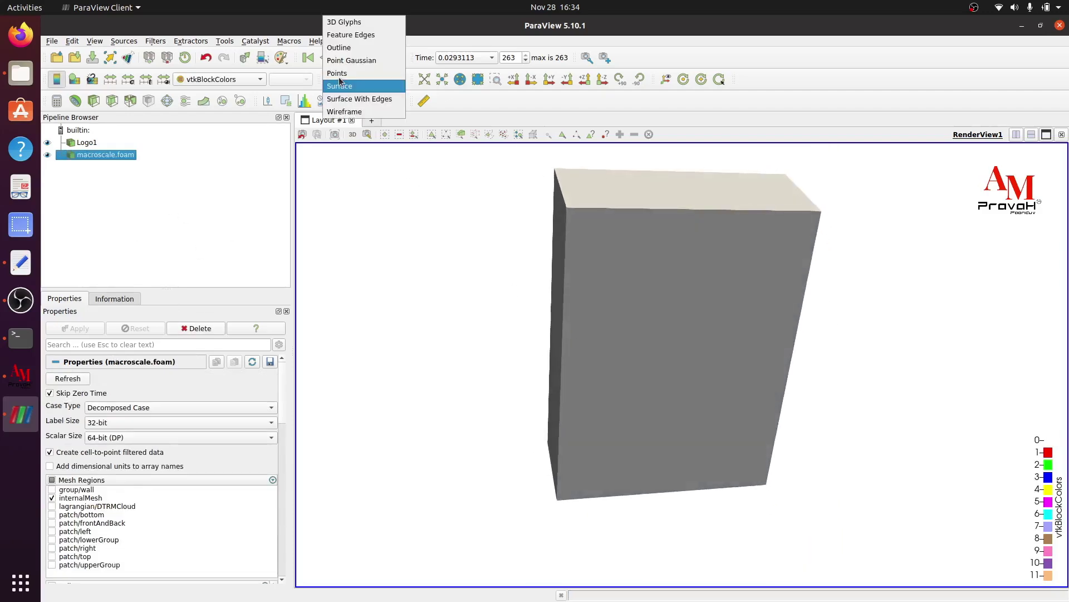
click(367, 99)
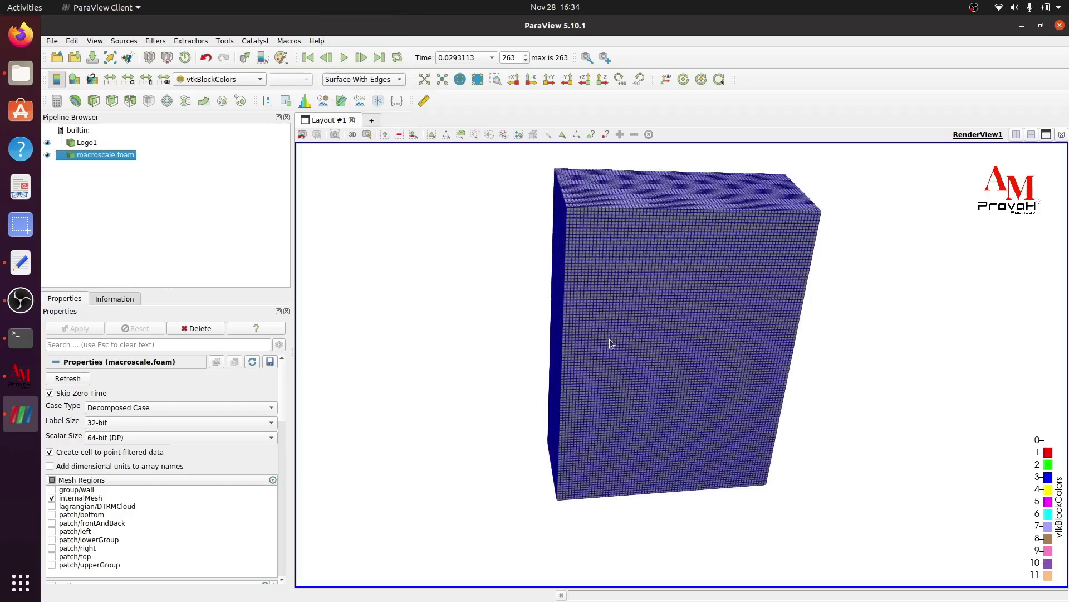
drag(609, 346, 637, 276)
click(549, 79)
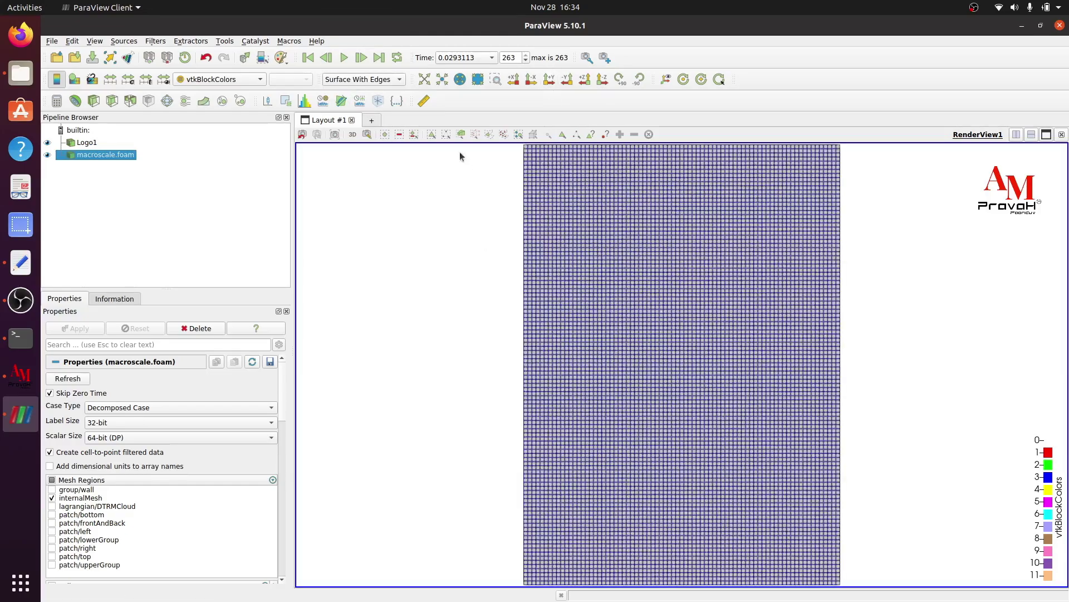
click(363, 79)
click(356, 85)
scroll(607, 264, down, 2)
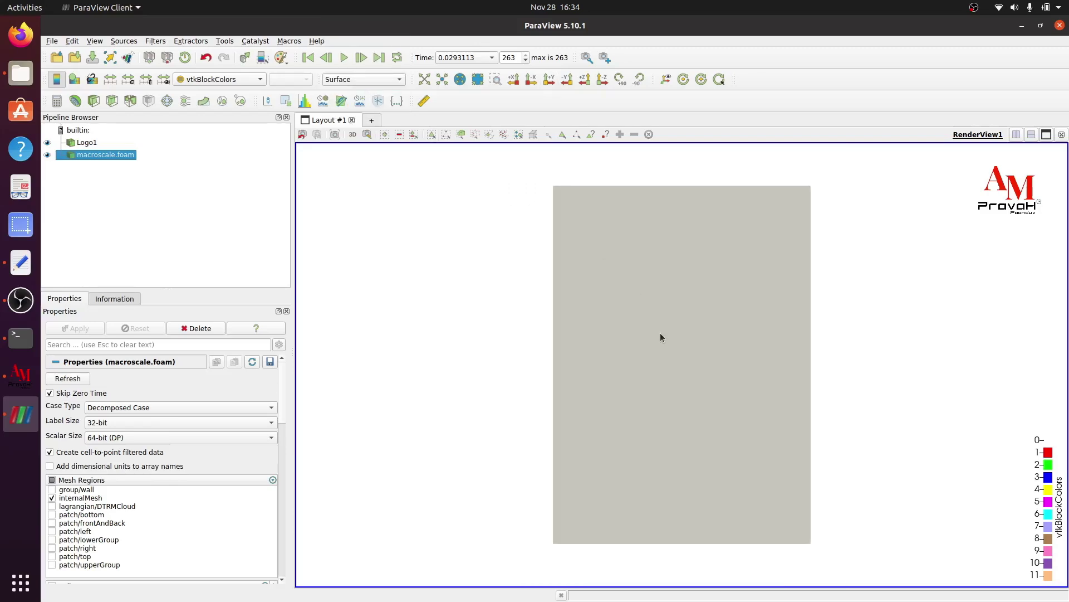
middle_drag(658, 337, 648, 338)
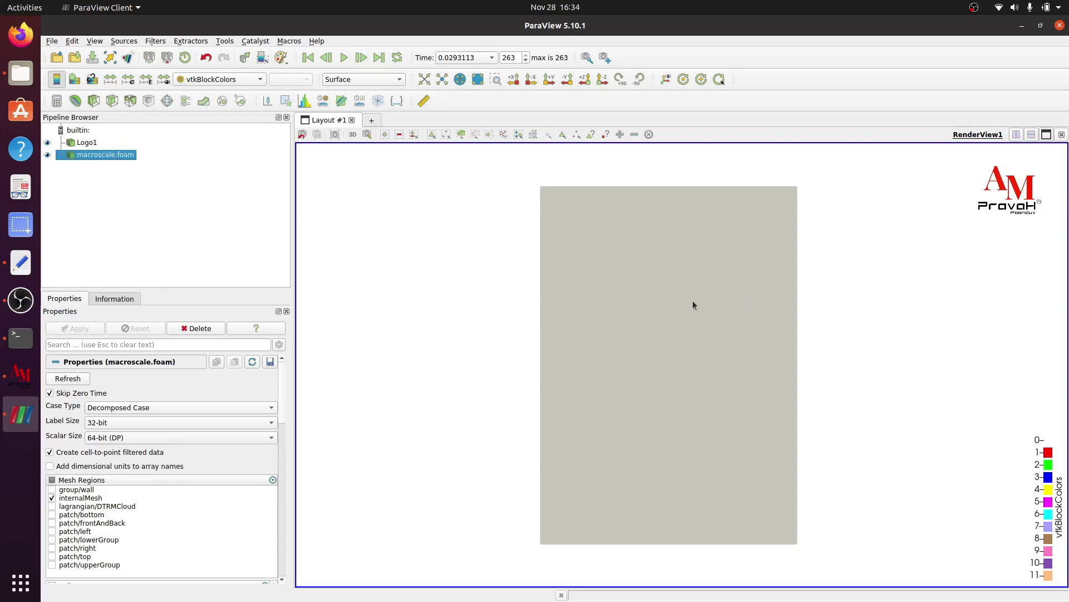
- Clip macroscale.foam with a Scalar clip on alpha.solid at value 0.5, with Invert turned off
click(92, 102)
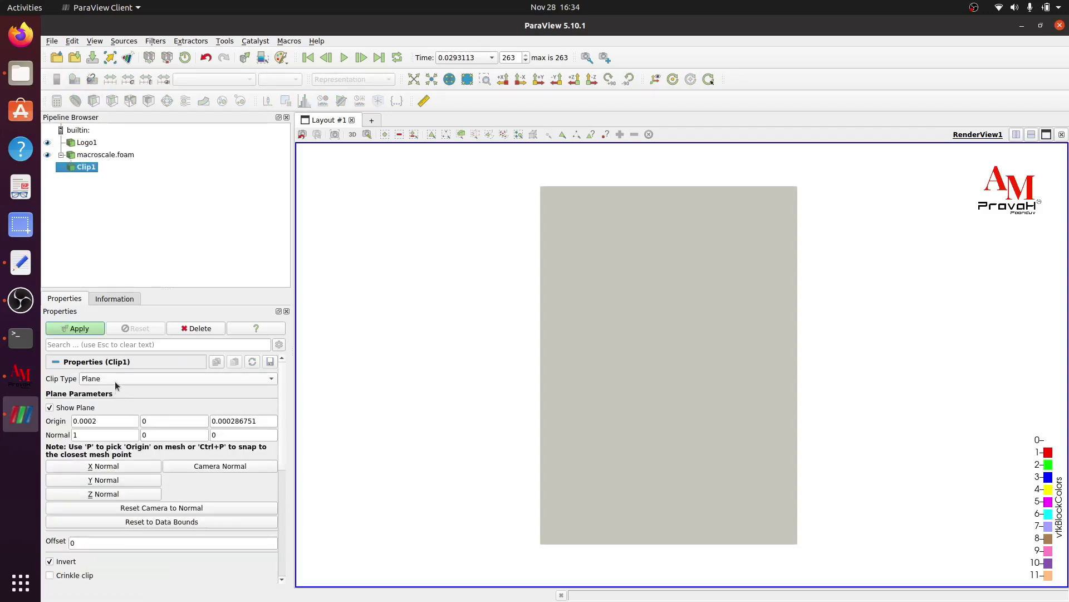
click(117, 384)
click(118, 391)
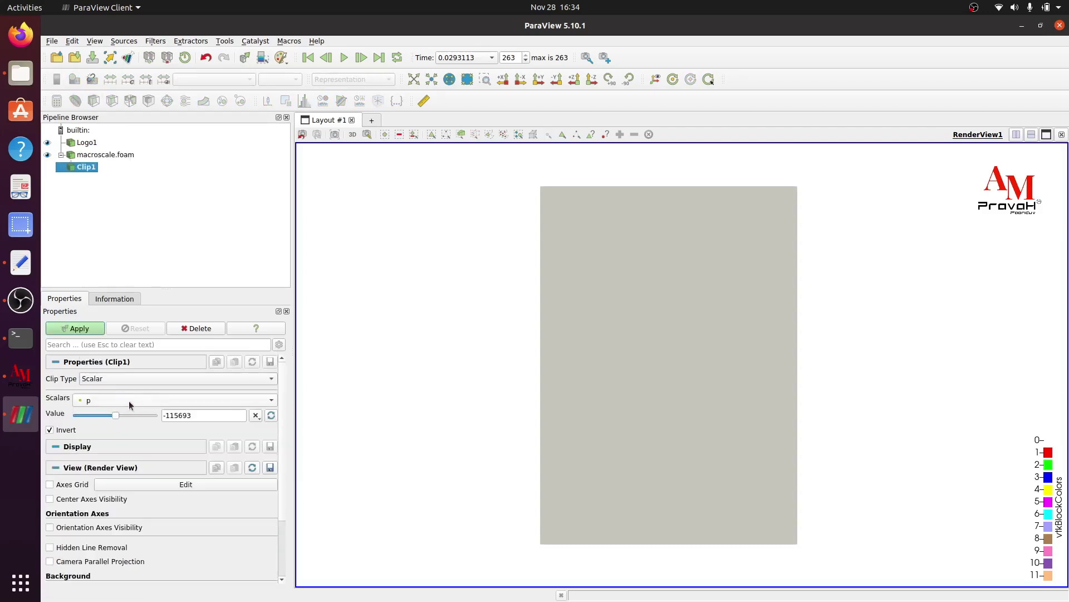
click(129, 402)
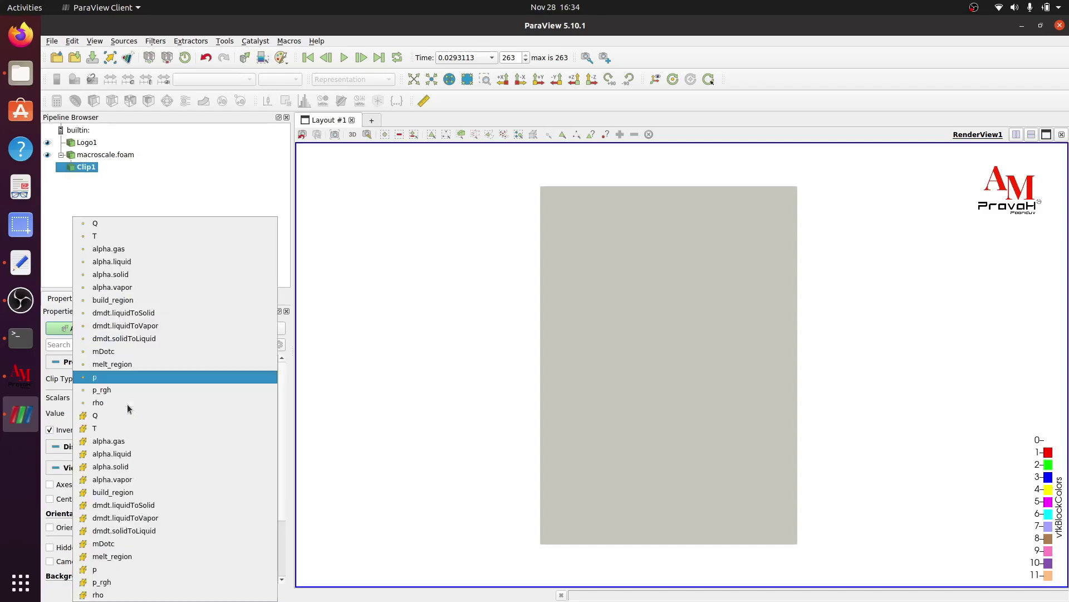
click(142, 275)
click(270, 416)
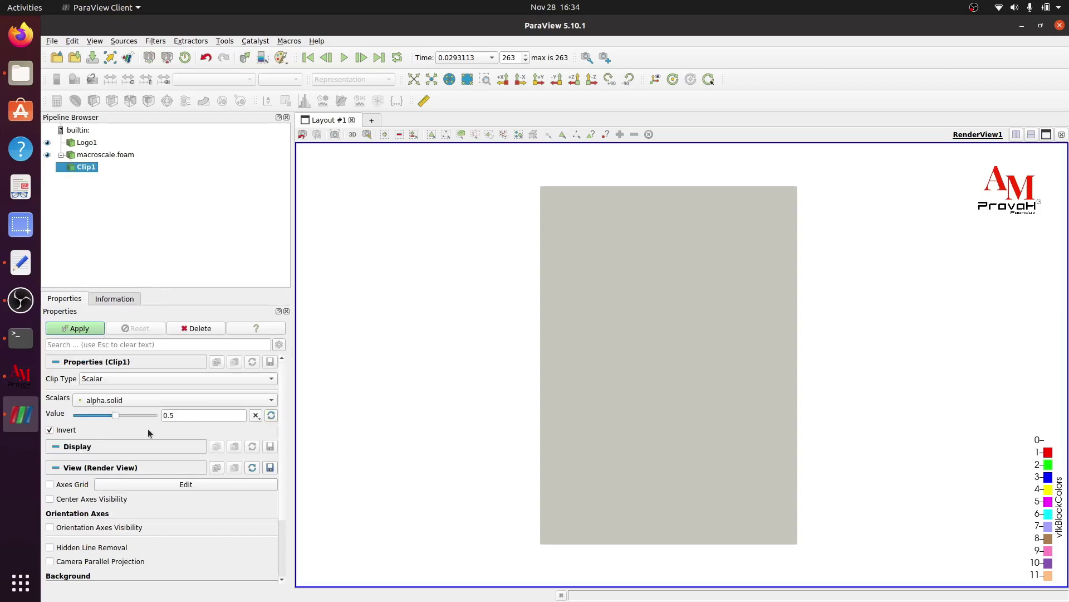
click(62, 429)
click(78, 329)
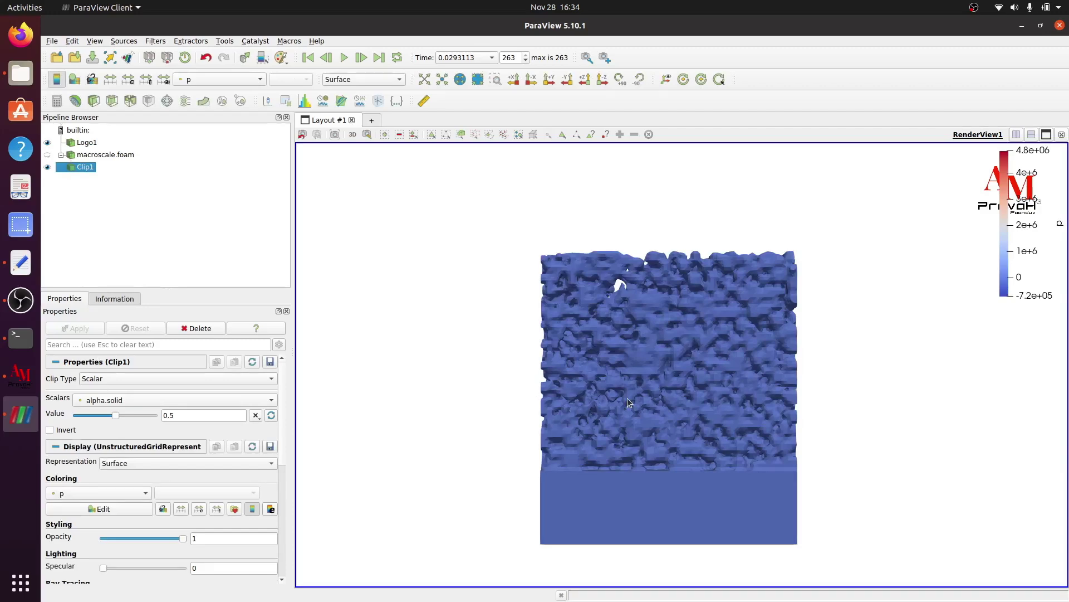
- Color the alpha.solid clip with Solid Color and inspect its shape from an angle and along the Y axis
scroll(627, 397, up, 3)
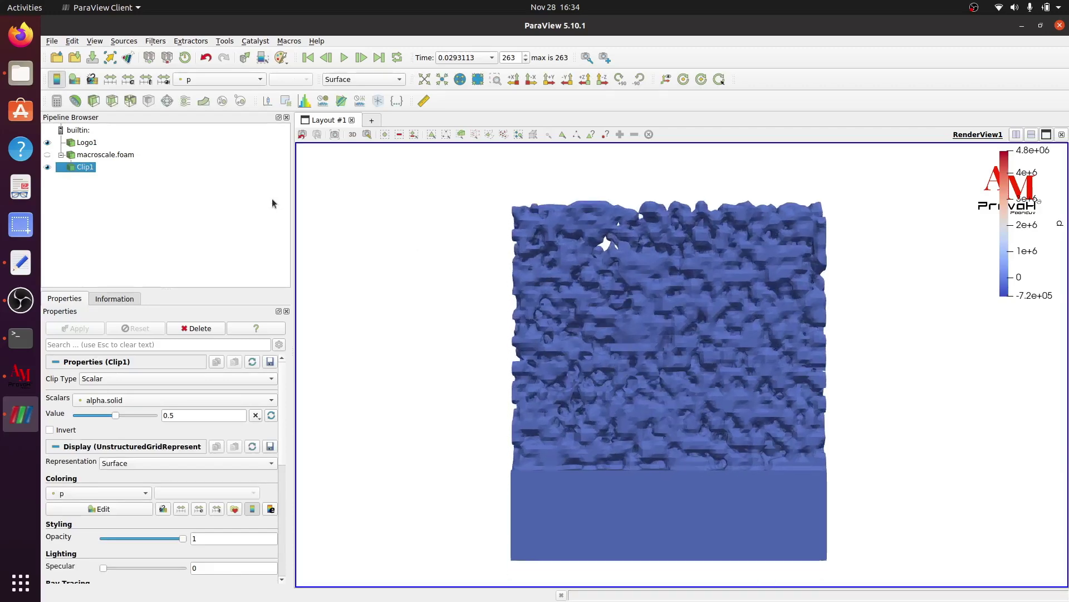
click(217, 79)
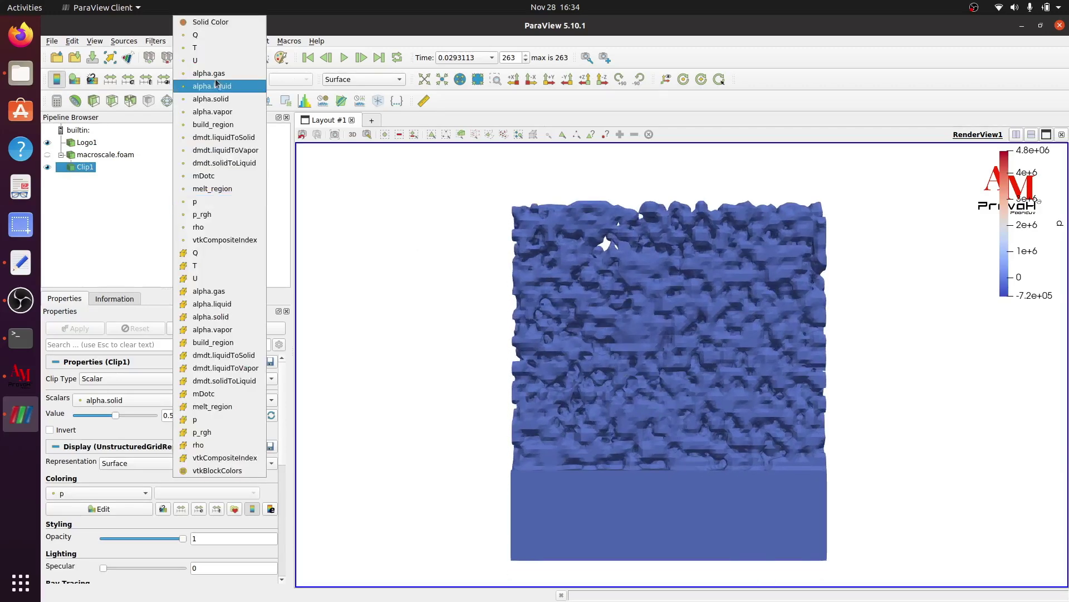
click(204, 24)
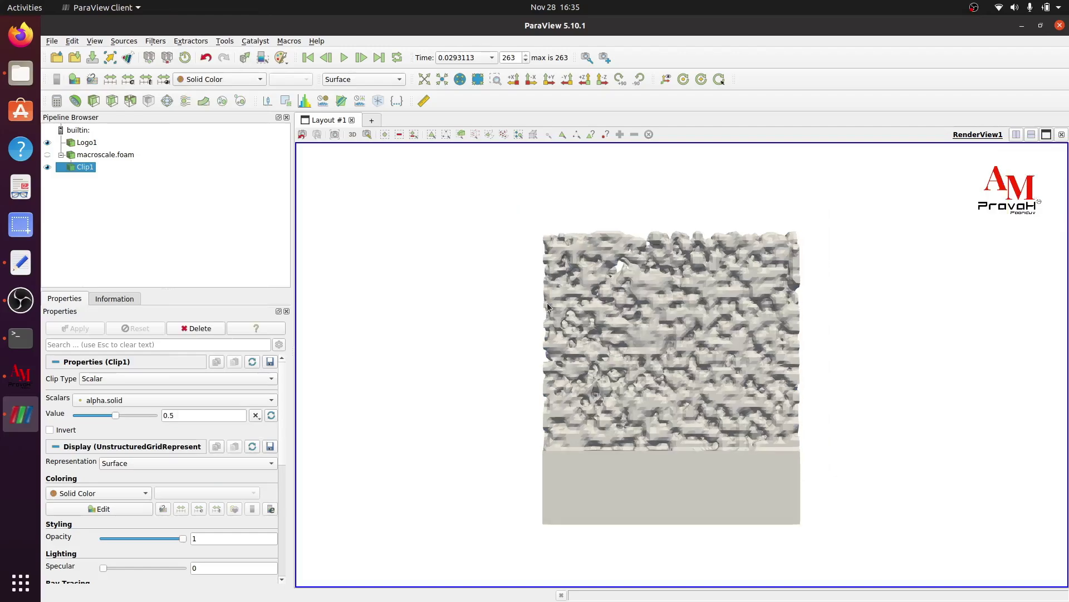
drag(553, 316, 585, 333)
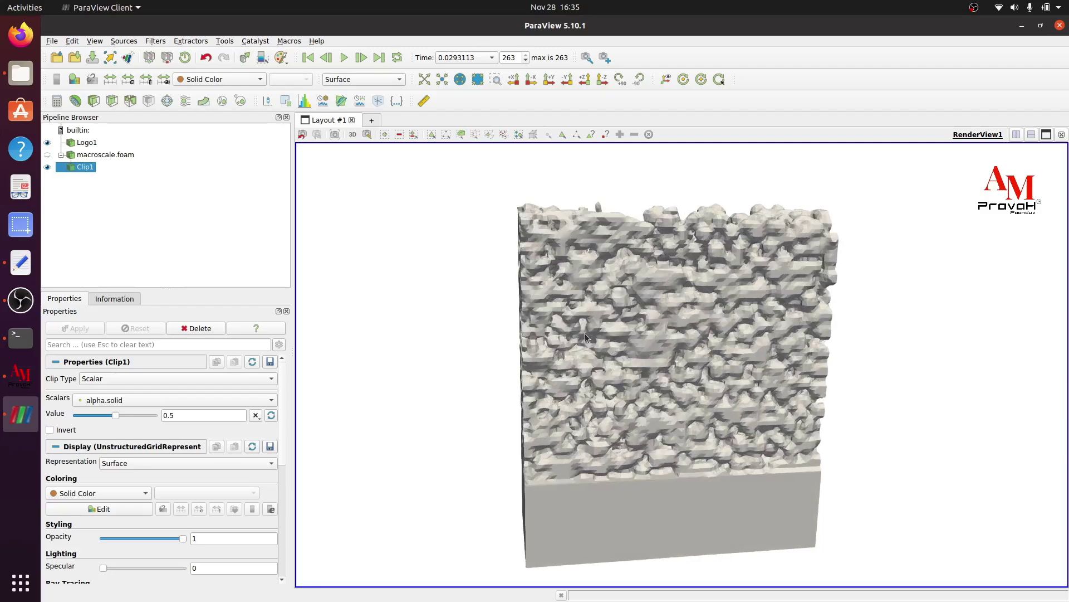
click(549, 85)
scroll(666, 358, up, 3)
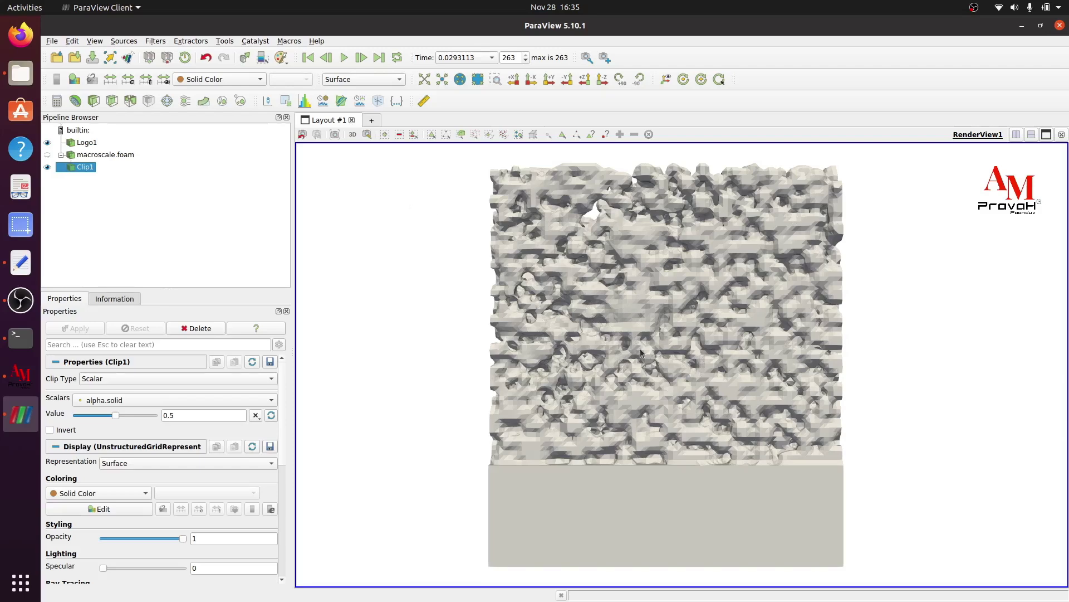
- Color the alpha.solid clip by T and rescale the color map to the data range
click(225, 81)
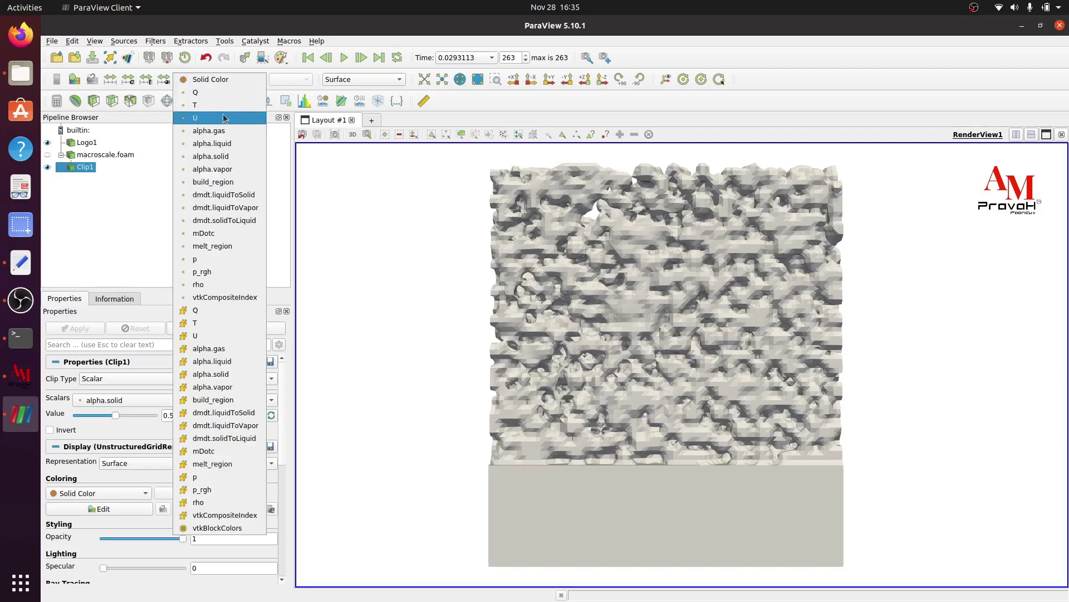
click(195, 117)
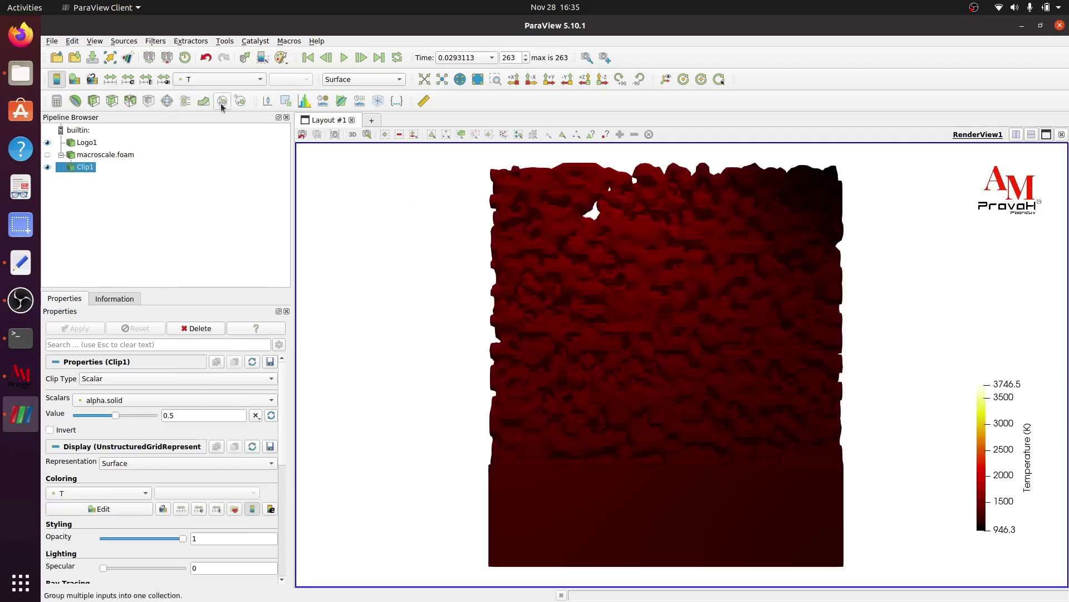
click(112, 85)
drag(617, 274, 607, 288)
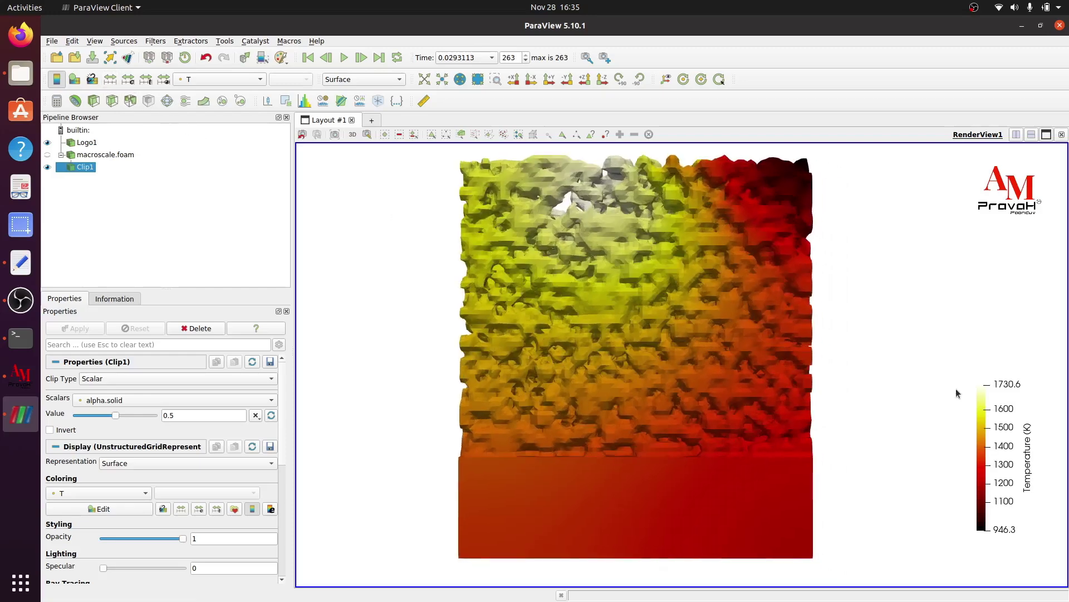
- Move the temperature color legend closer to the model and lengthen it
drag(981, 425, 902, 328)
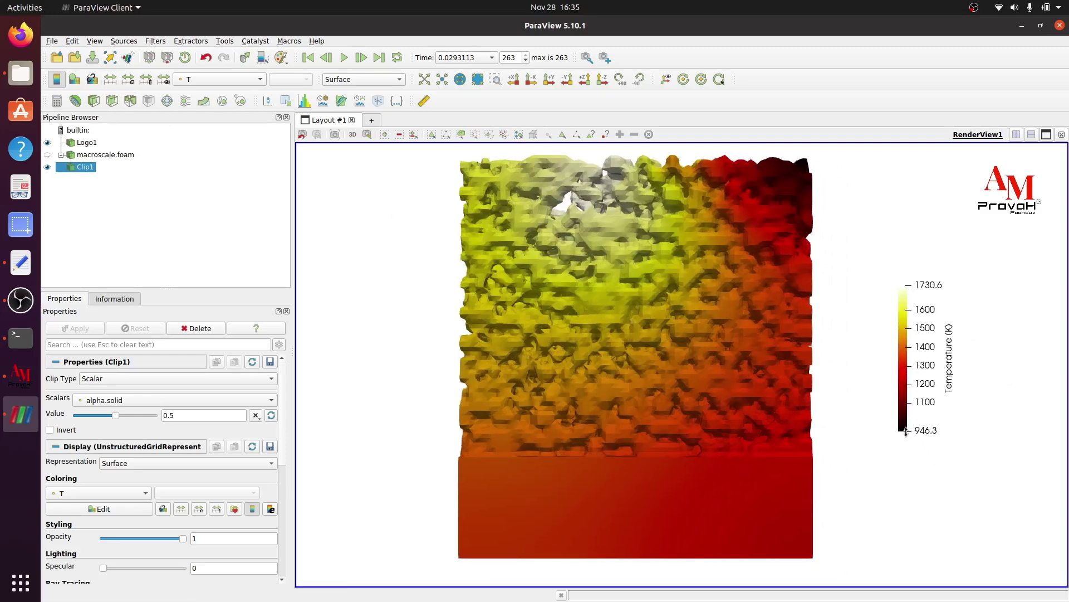
drag(906, 433, 906, 466)
drag(749, 277, 752, 280)
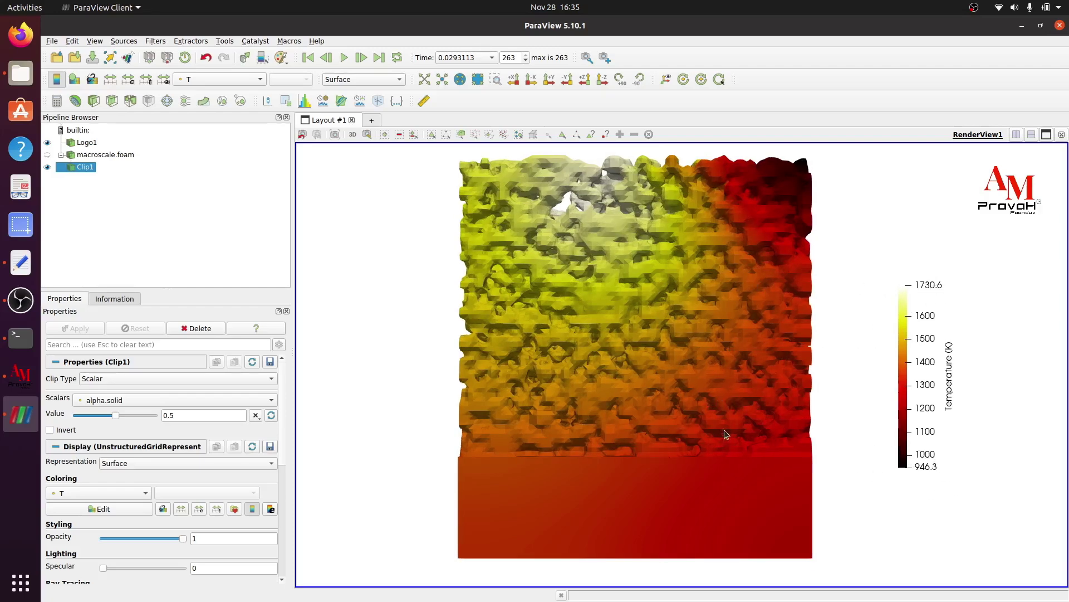
drag(725, 434, 693, 427)
- Add a second Scalar clip to macroscale.foam on alpha.liquid, with the value reset to 0.499988 and Invert turned off
click(181, 190)
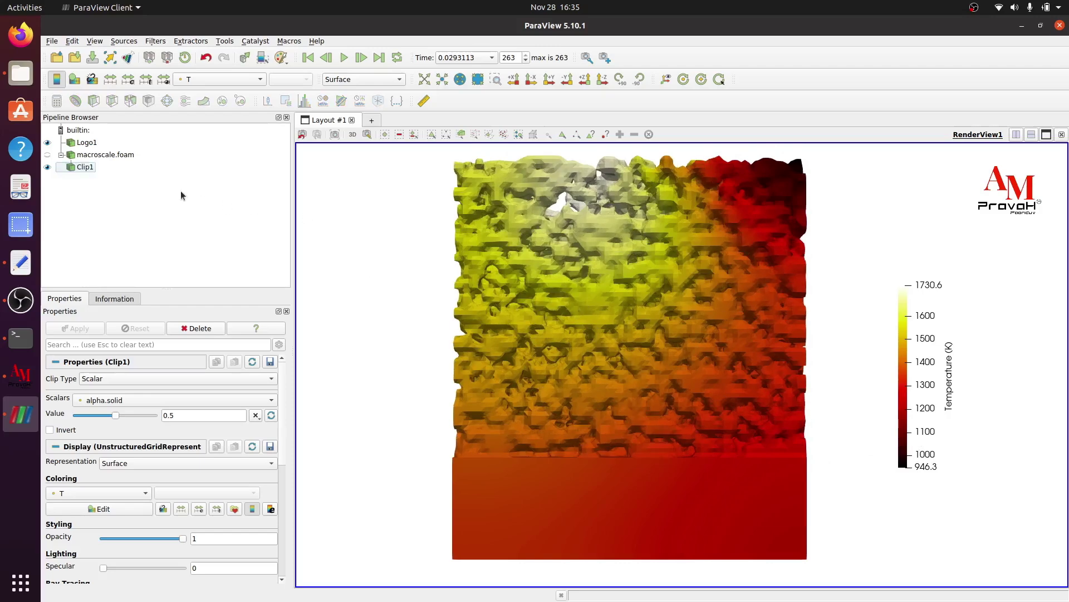
click(106, 155)
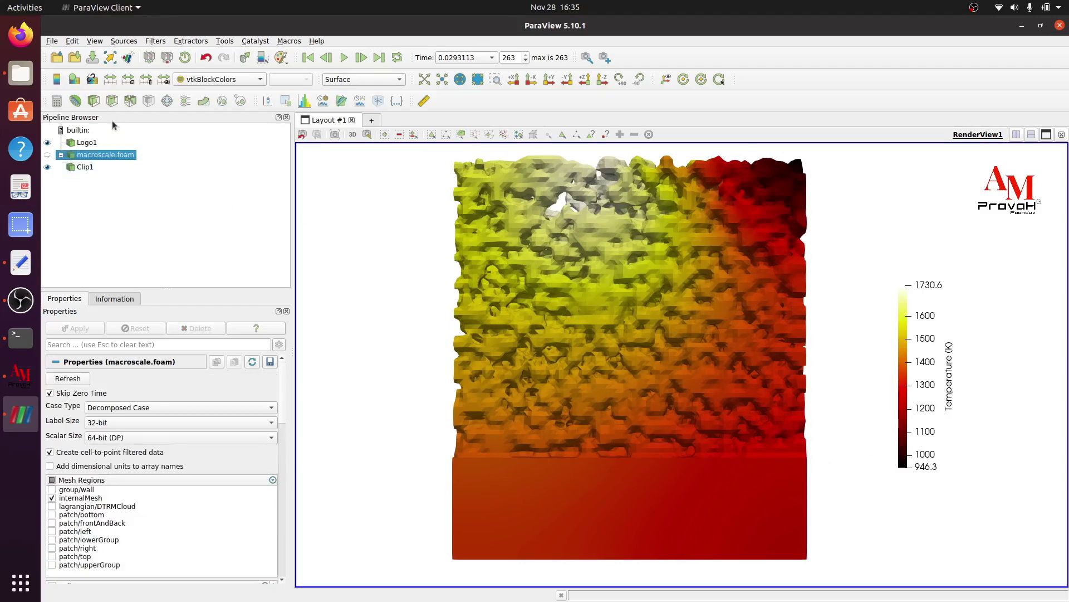
click(94, 101)
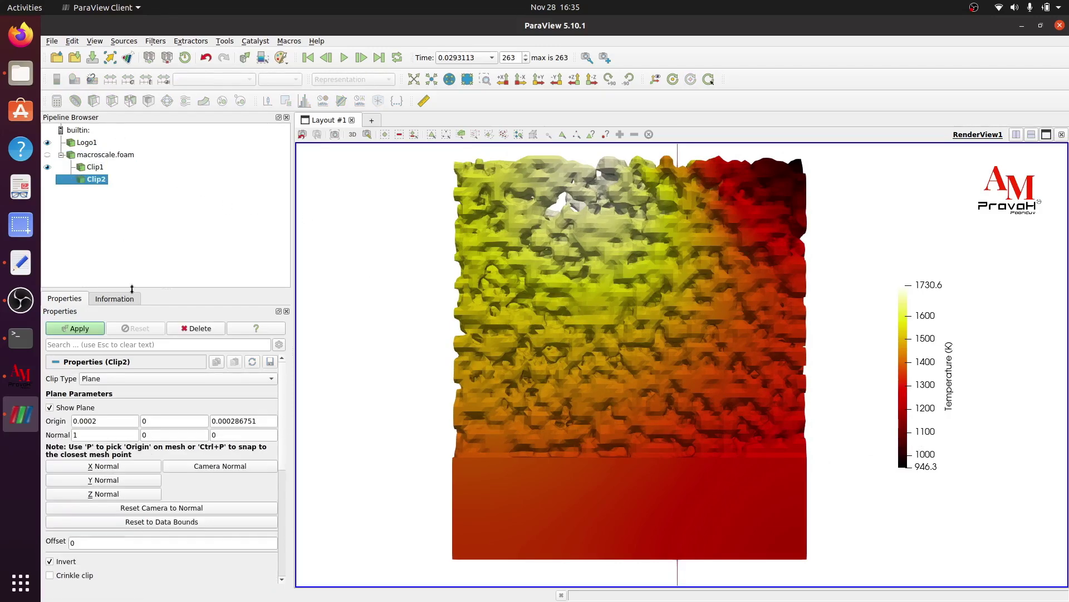
click(124, 376)
click(135, 395)
click(144, 398)
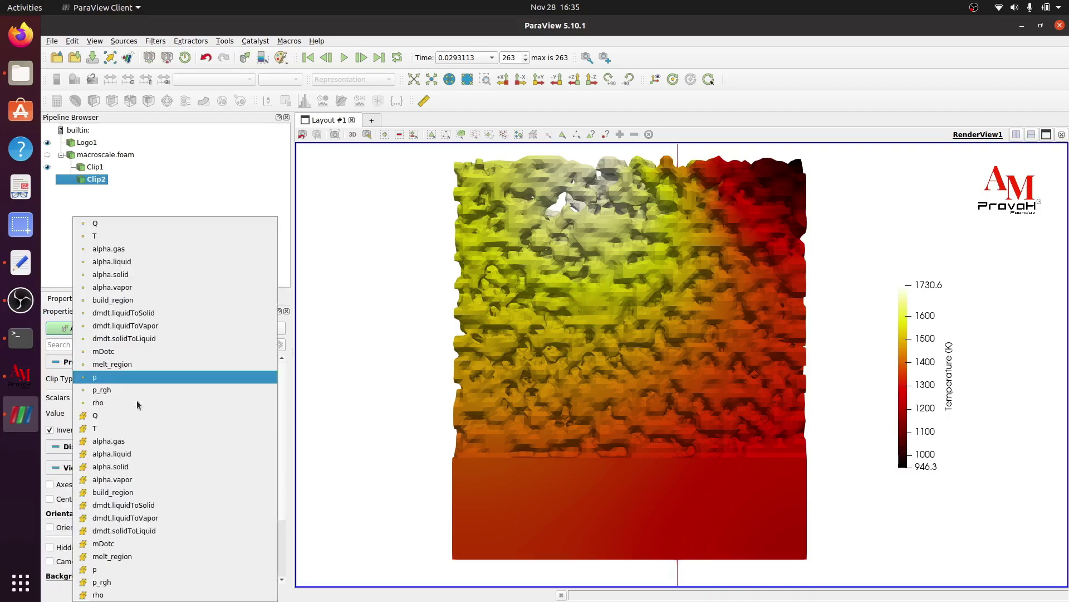
click(139, 262)
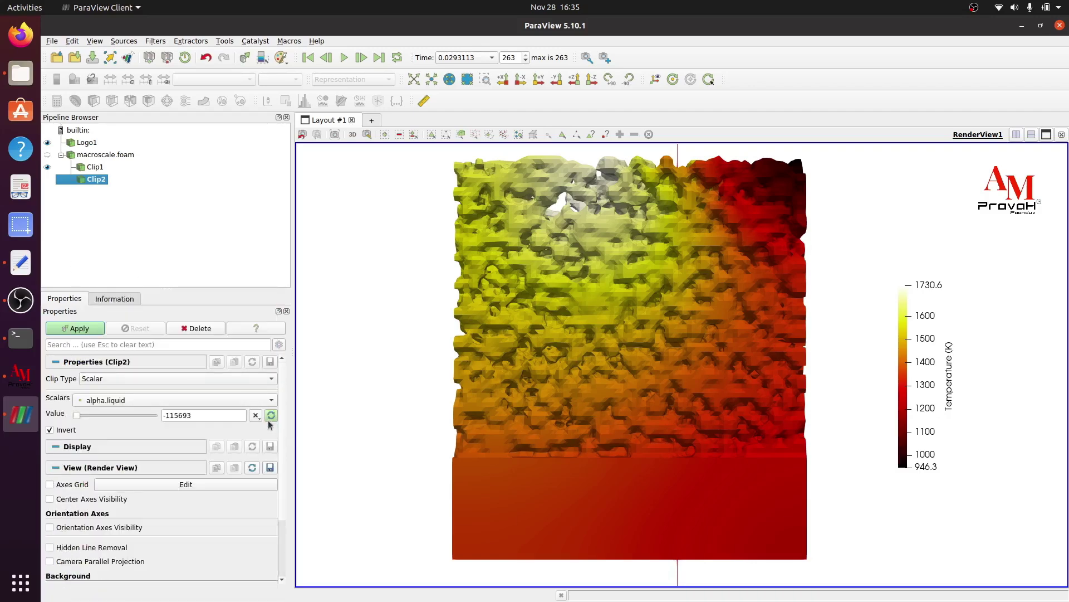
click(271, 416)
click(50, 429)
click(84, 328)
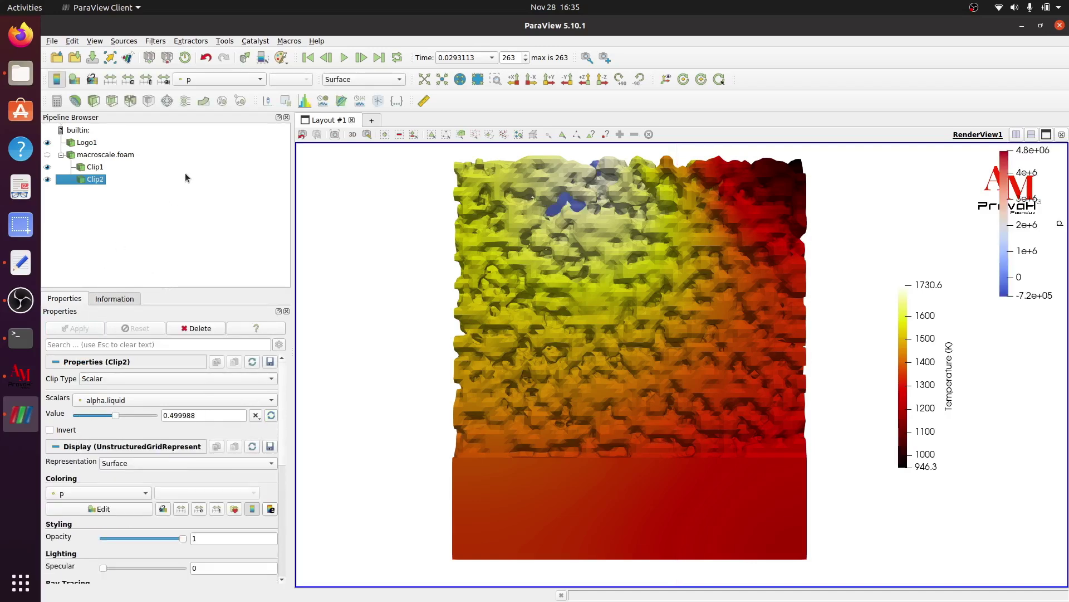
- Color the alpha.liquid clip by T and hide the alpha.solid clip
click(232, 79)
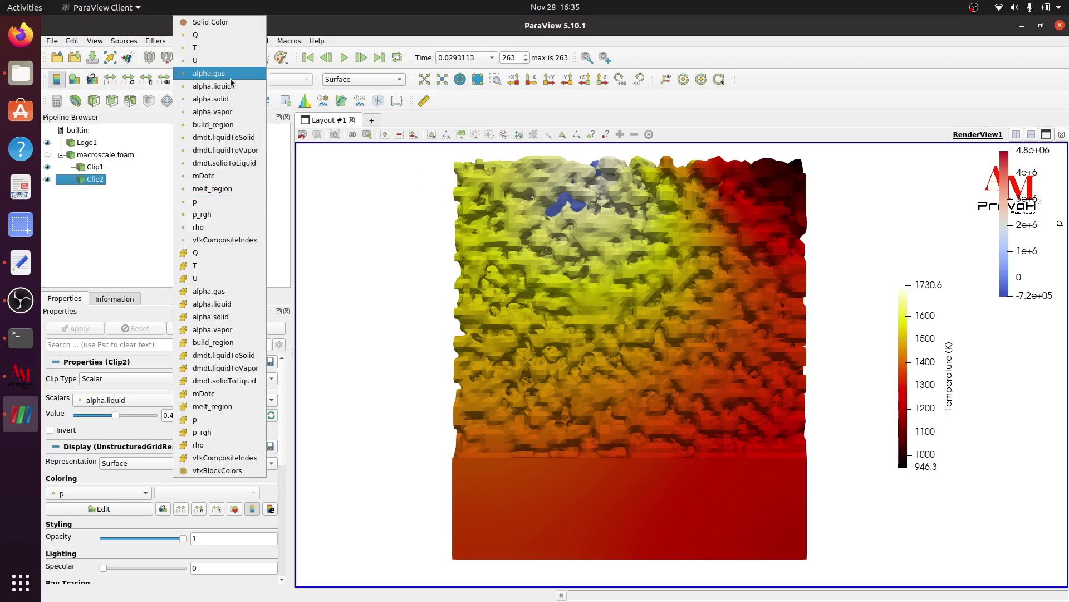
click(211, 45)
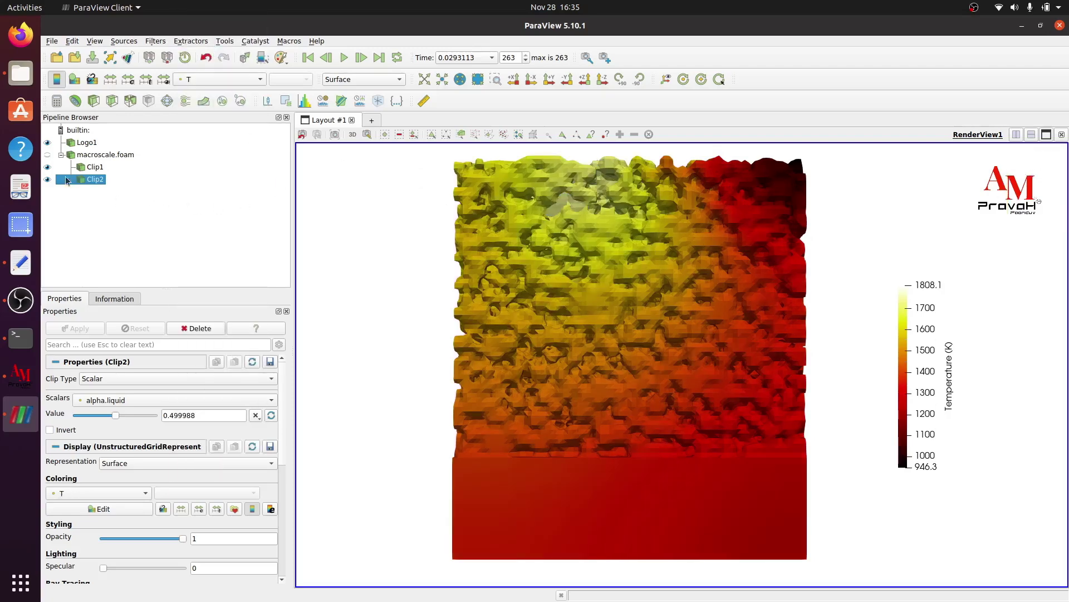
click(47, 167)
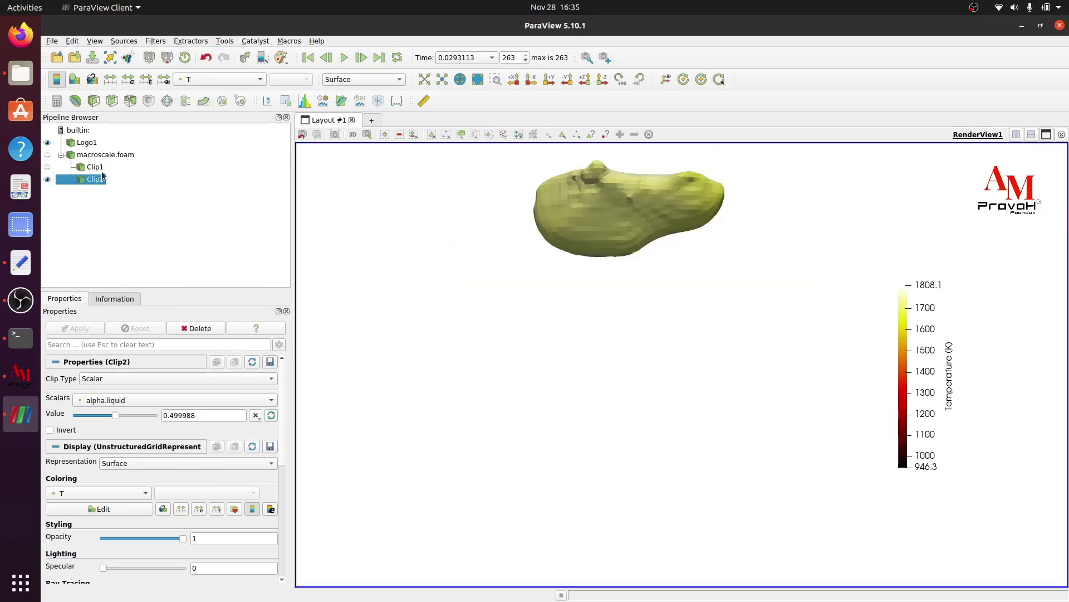
- Rescale the temperature color map to the alpha.liquid clip's data range and lengthen the color legend
click(549, 80)
drag(666, 352, 651, 334)
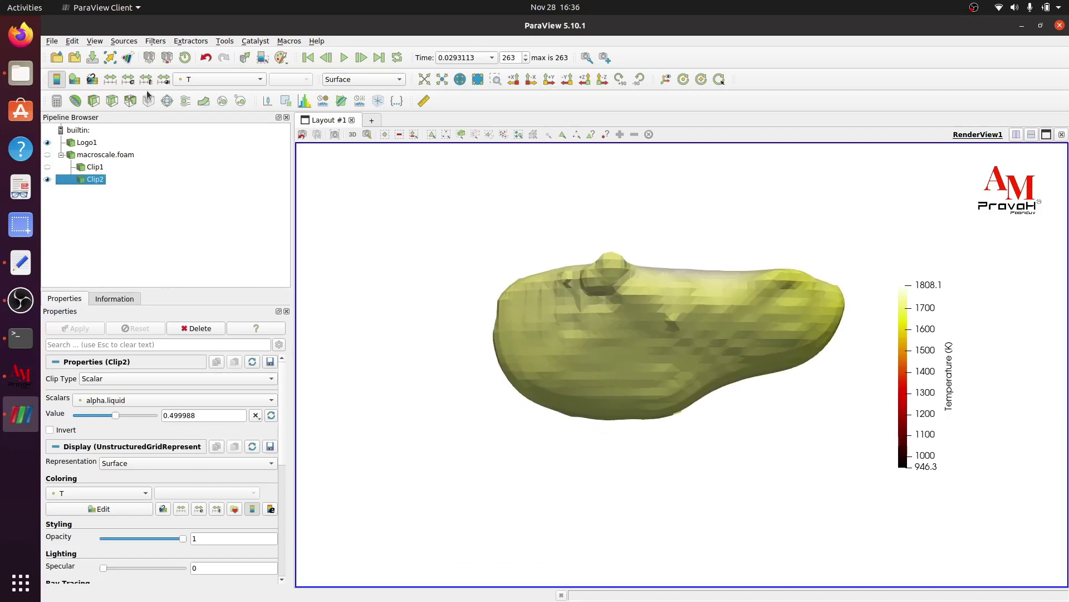
click(110, 82)
drag(733, 354, 840, 375)
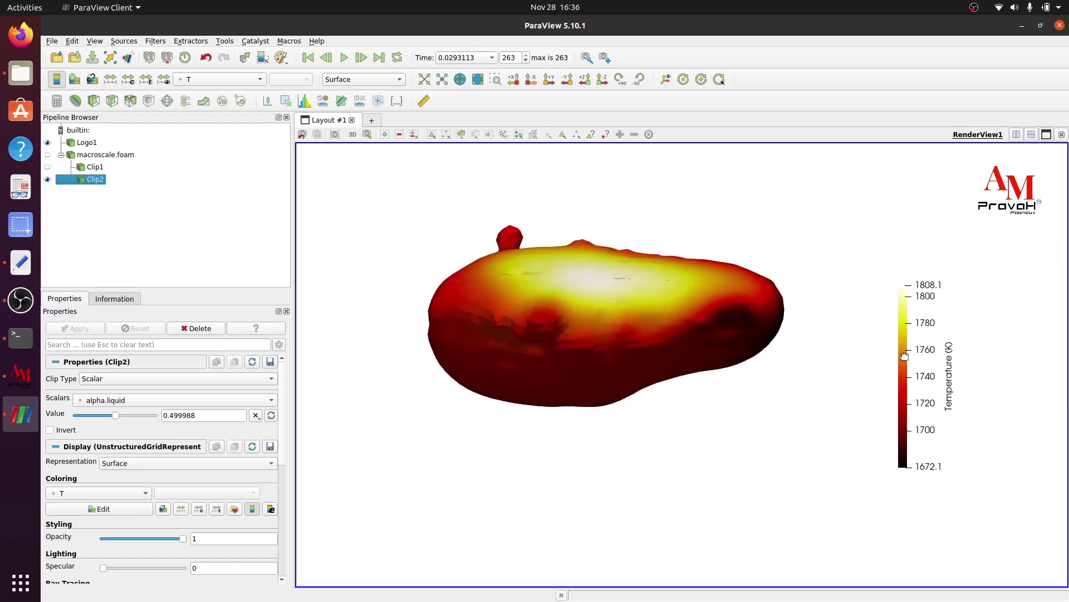
drag(900, 283, 904, 207)
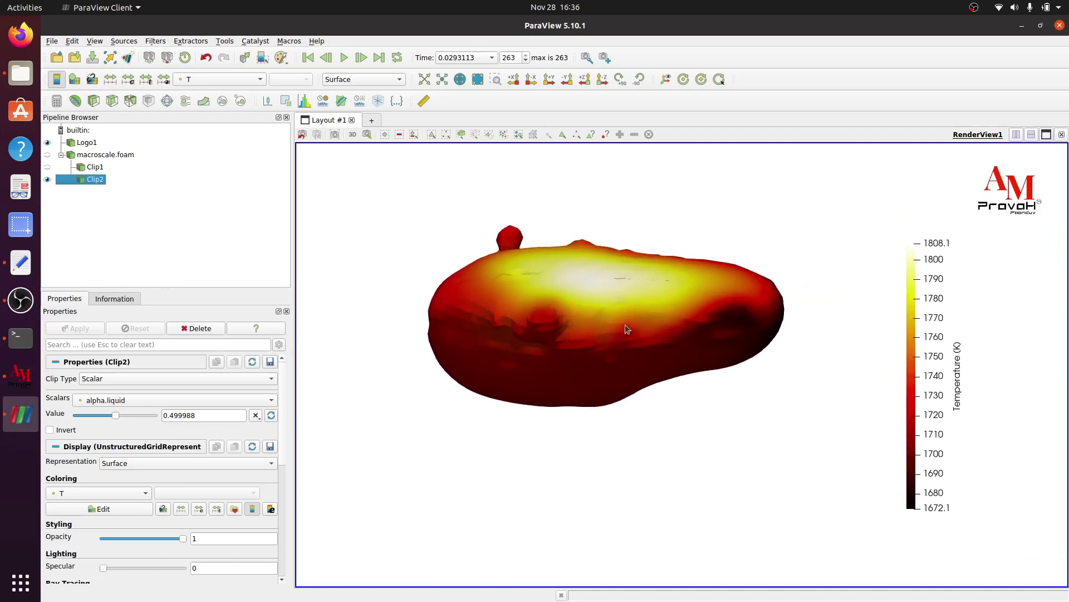
- Go to the first time step, fit the liquid clip in the view and rescale its temperature colors to the data range
scroll(595, 321, up, 3)
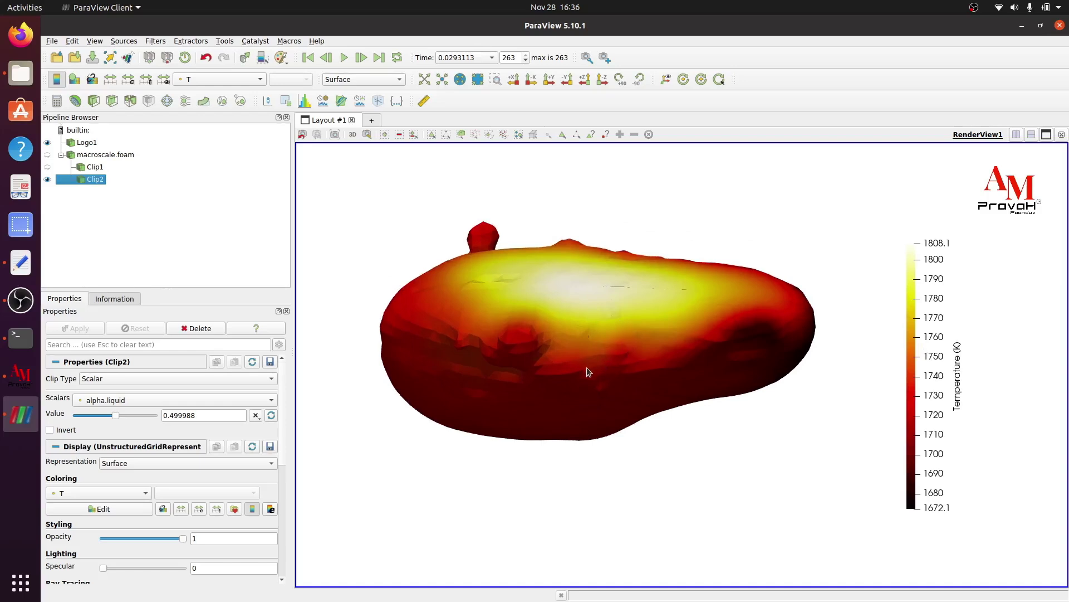
mouse_move(588, 371)
mouse_down()
mouse_move(589, 353)
mouse_move(602, 363)
mouse_up()
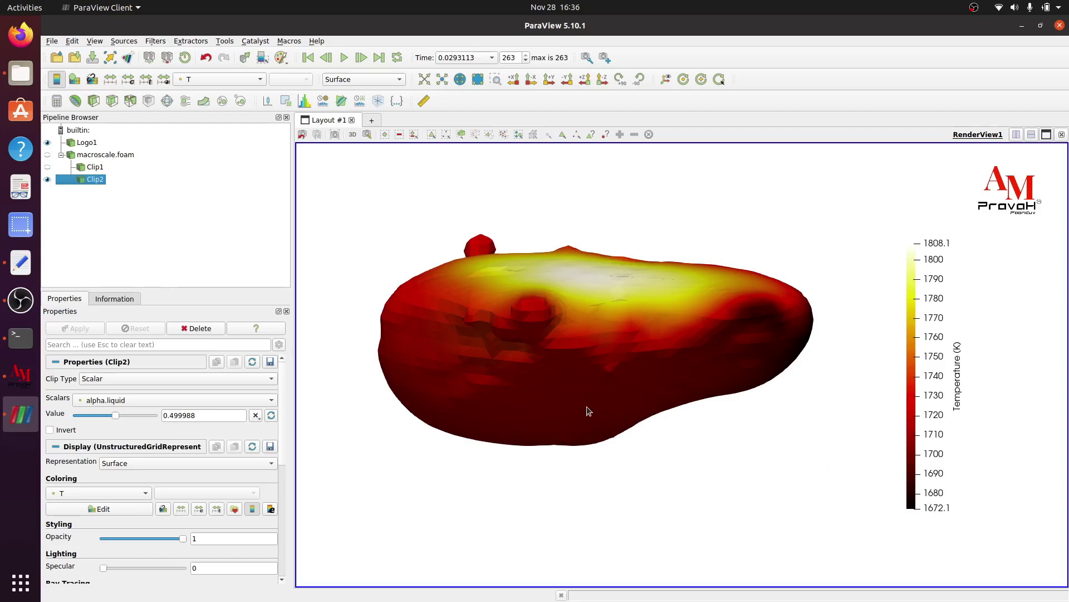
drag(584, 410, 554, 401)
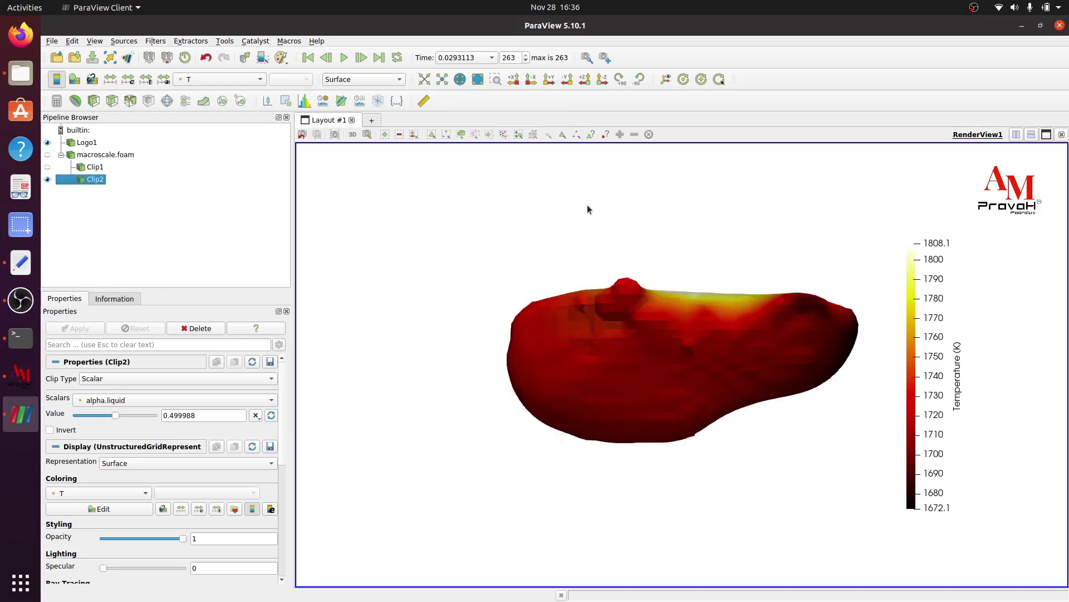
drag(587, 205, 543, 265)
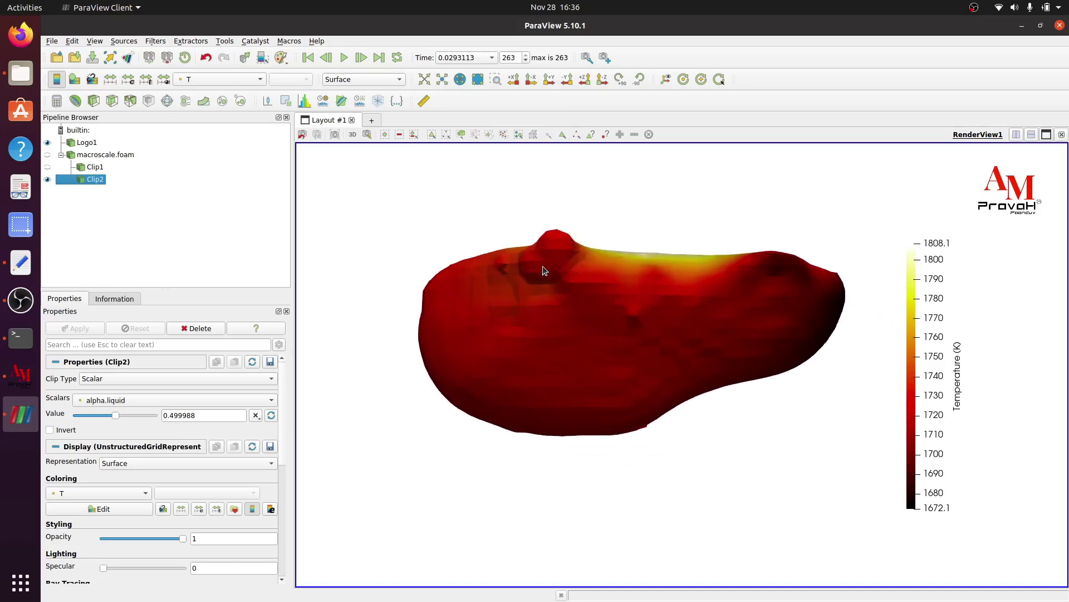
click(308, 57)
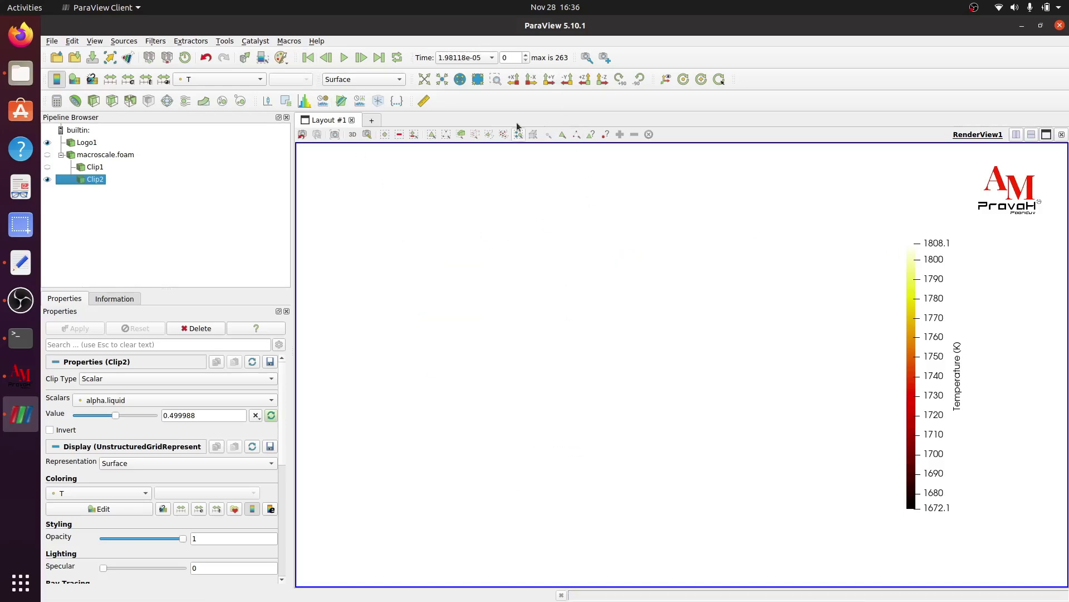
click(424, 79)
drag(642, 339, 574, 335)
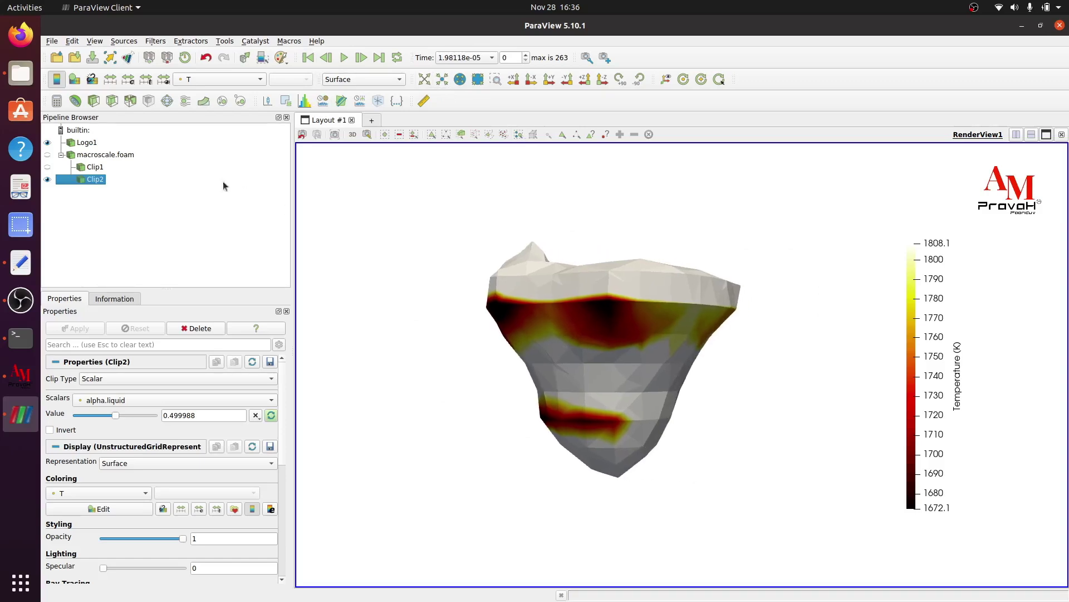
click(110, 81)
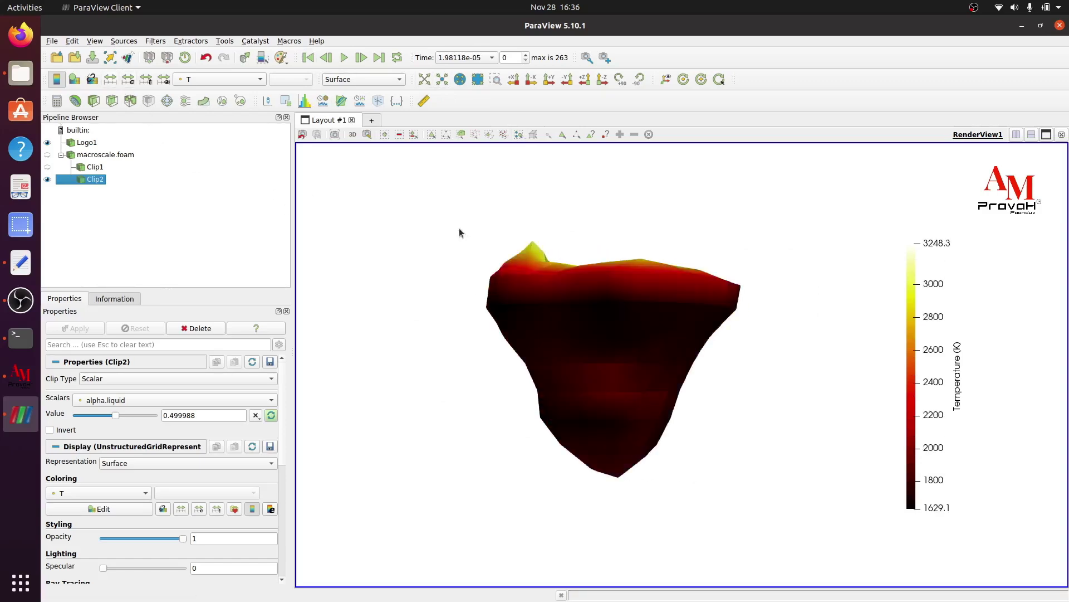
drag(597, 382, 559, 365)
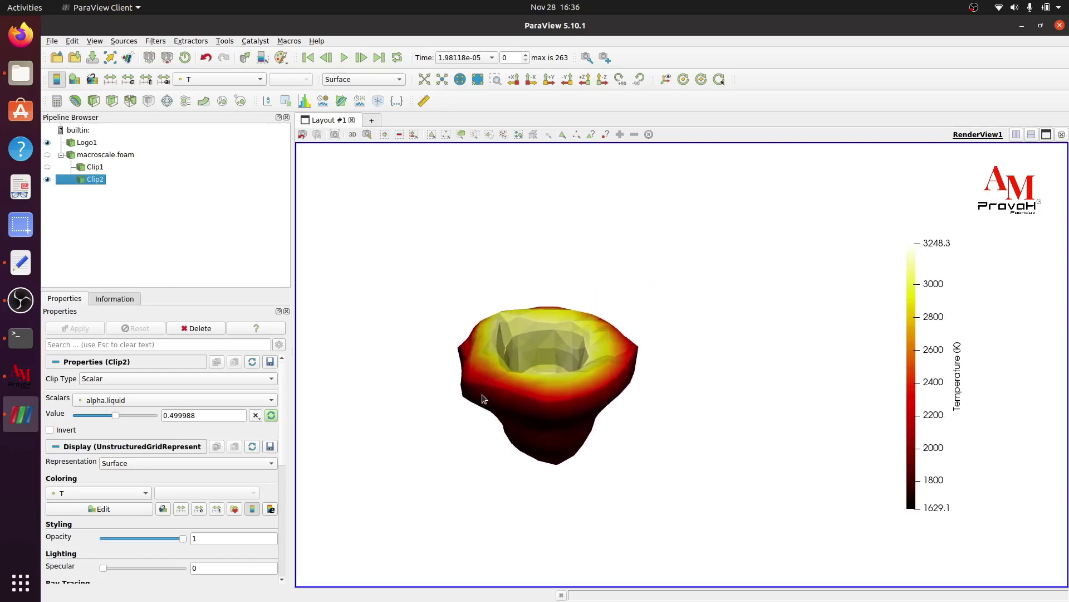
- Play the melt pool animation, pause it and step back to time step 21
click(344, 58)
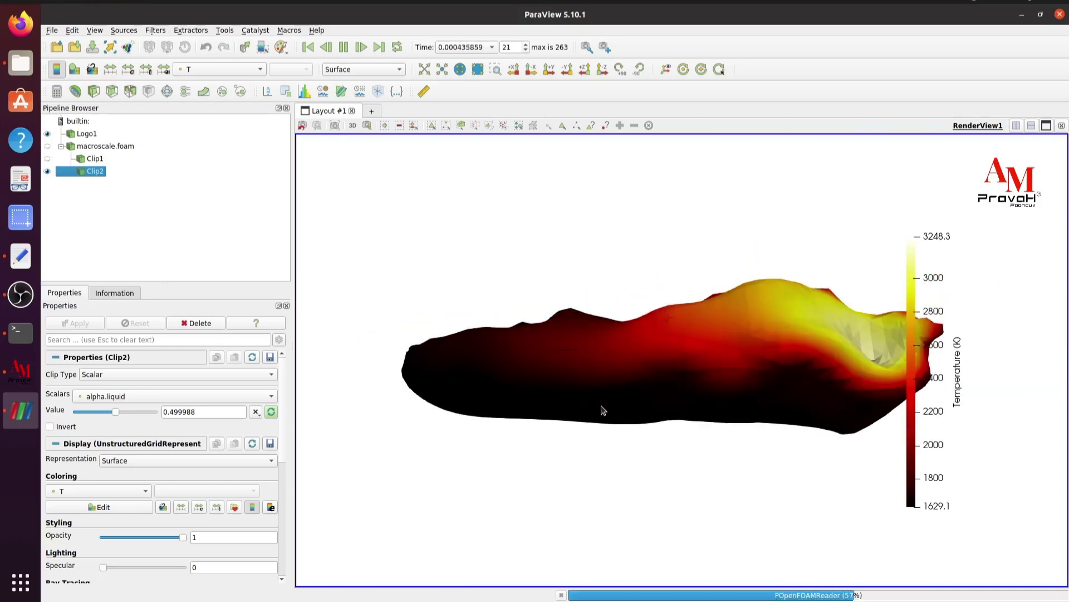
click(344, 48)
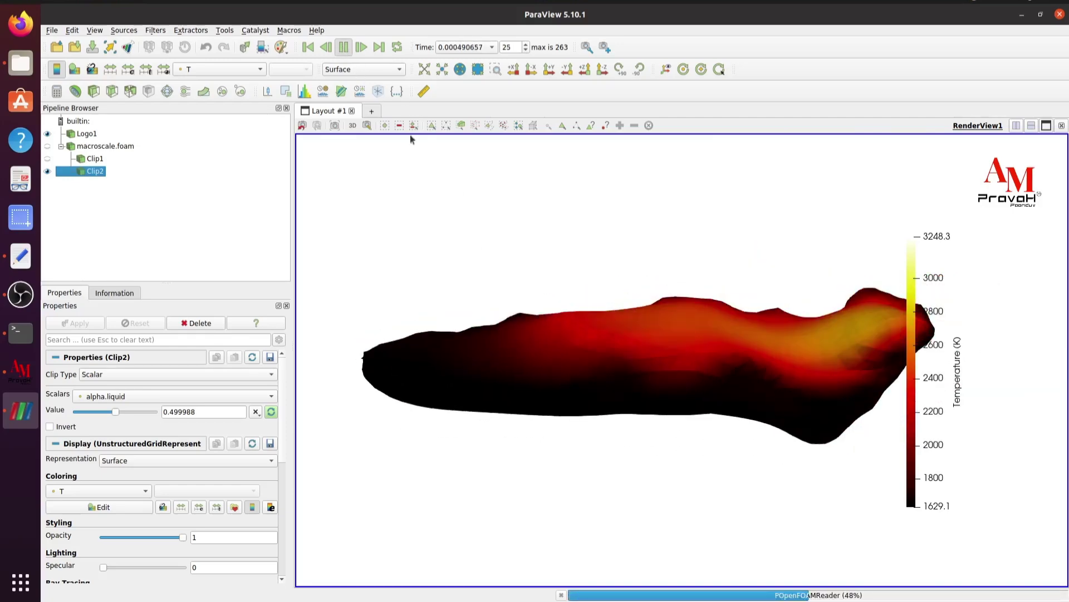
click(326, 48)
click(327, 48)
click(326, 48)
click(326, 48)
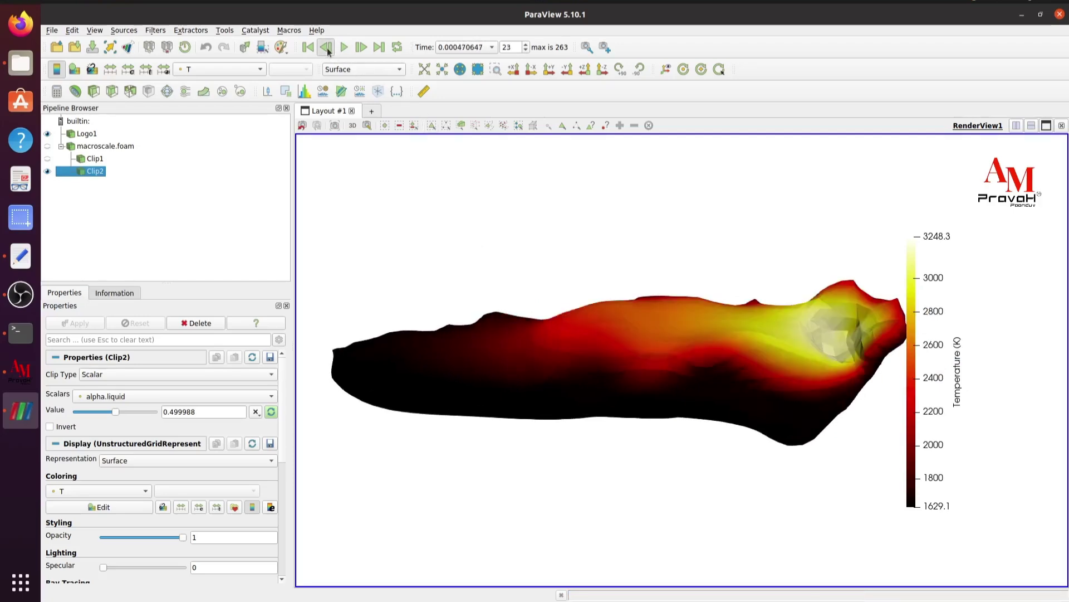
click(326, 48)
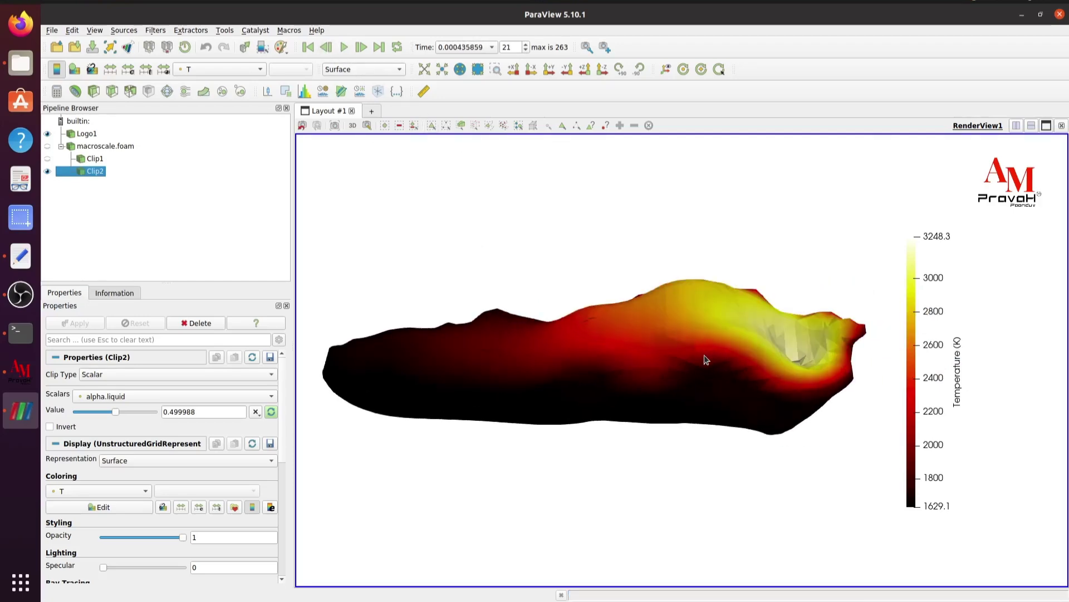
drag(605, 327, 801, 400)
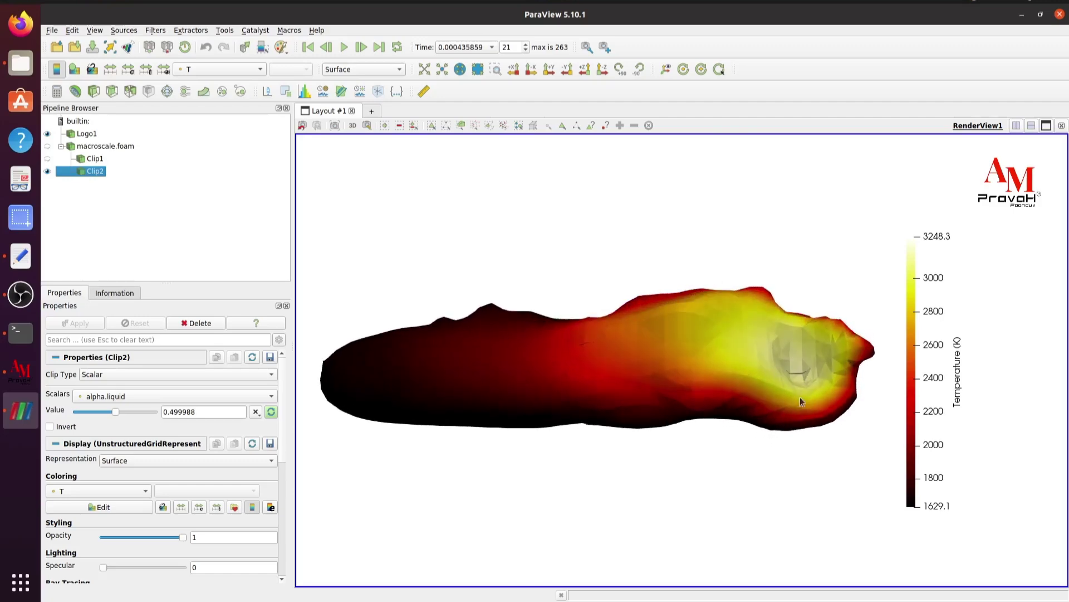
- Step back to time step 17 and rescale the melt pool's temperature colors to that step's data range
click(326, 48)
click(326, 48)
click(326, 48)
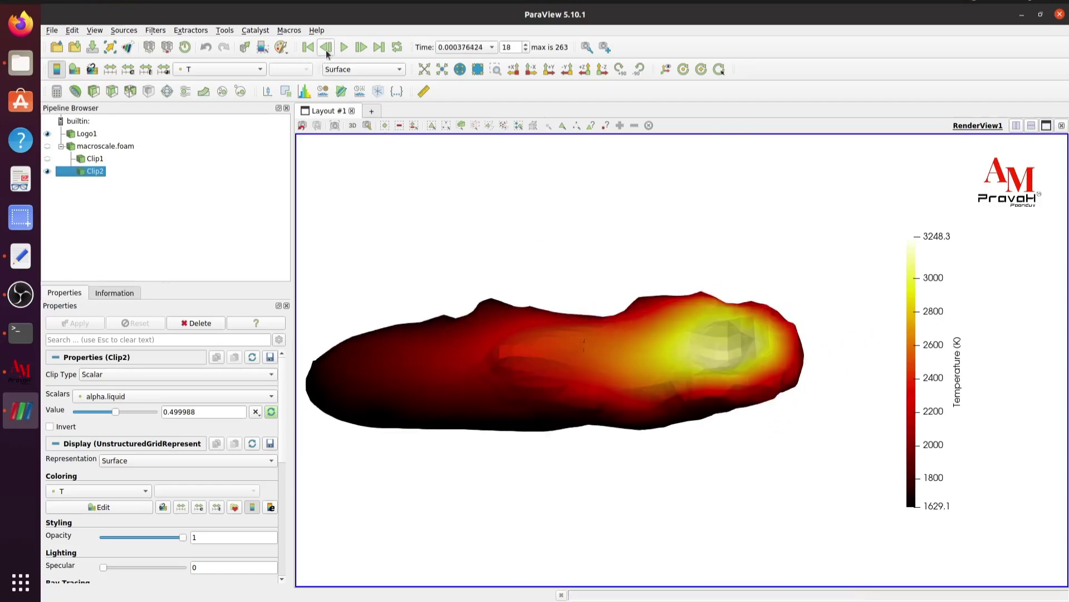
click(326, 47)
drag(539, 342, 693, 391)
drag(697, 357, 563, 311)
click(546, 70)
click(110, 69)
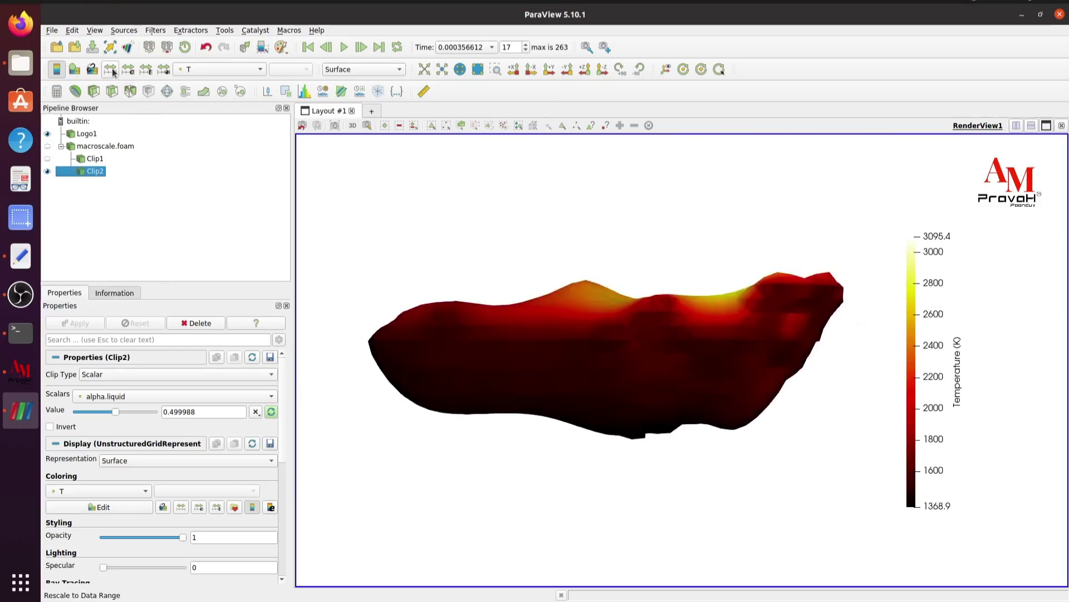
drag(590, 394, 598, 432)
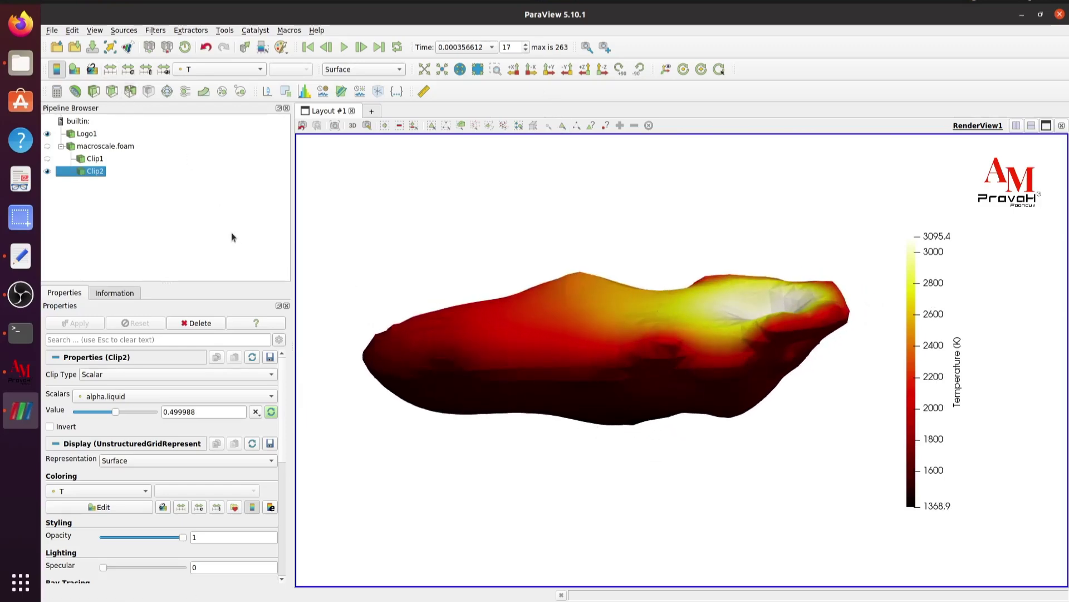
- Go to the last time step, 263, and fit the melt pool in the view along +Y
click(379, 48)
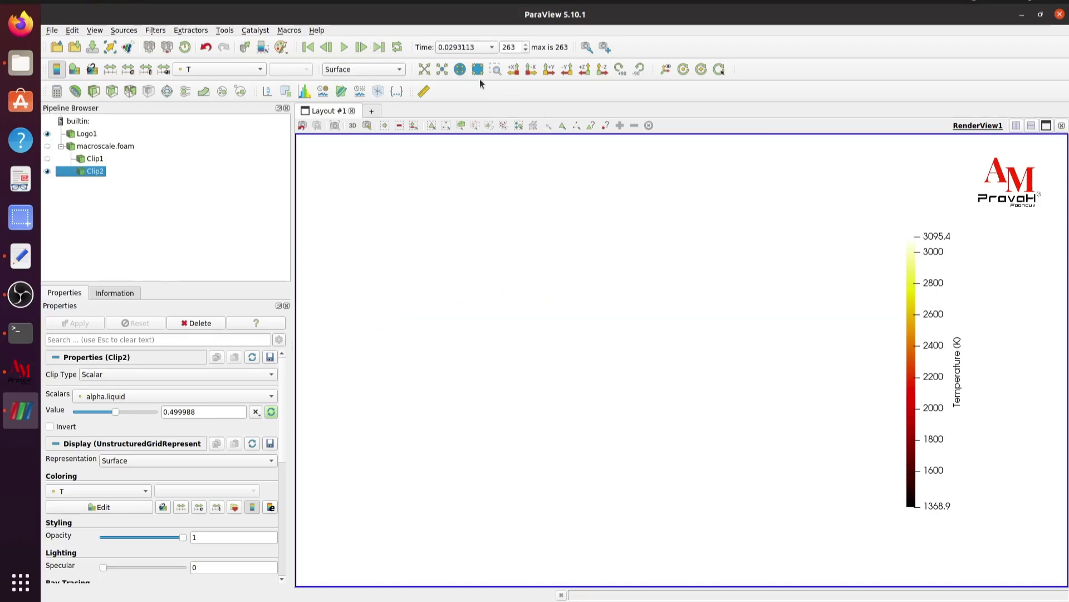
click(425, 70)
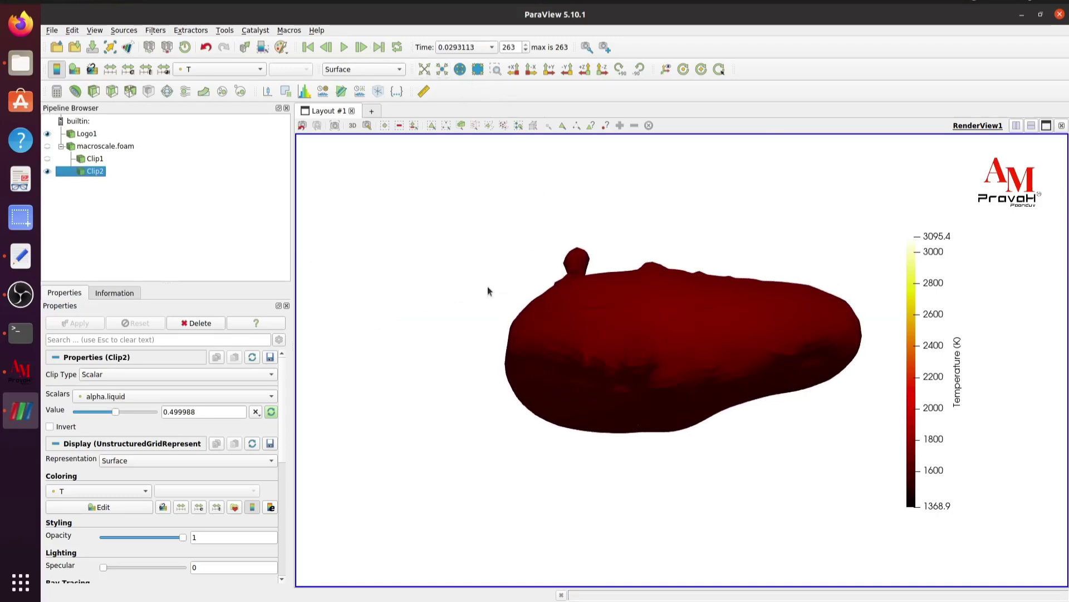
drag(557, 317, 626, 401)
scroll(636, 354, up, 2)
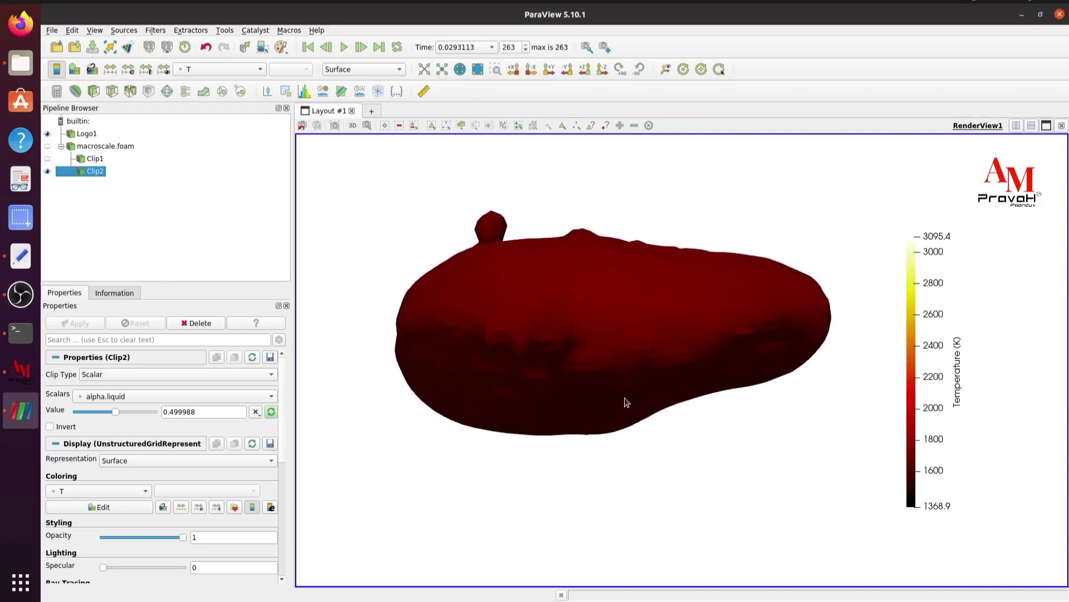
click(549, 71)
drag(652, 327, 602, 296)
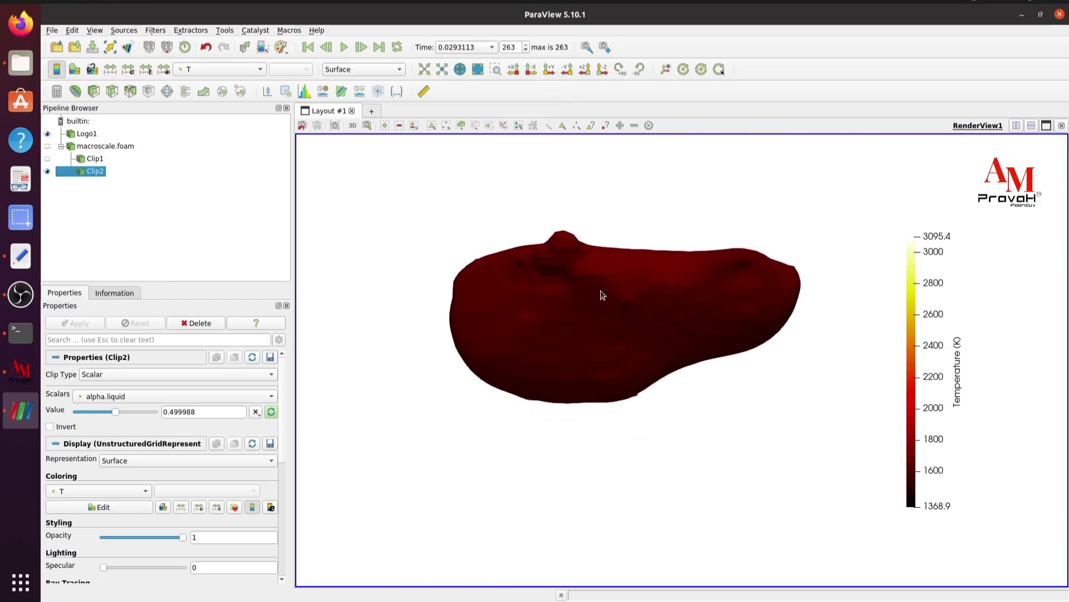
- Show the alpha.solid clip together with the liquid clip and display it in a uniform solid color
click(78, 159)
click(47, 158)
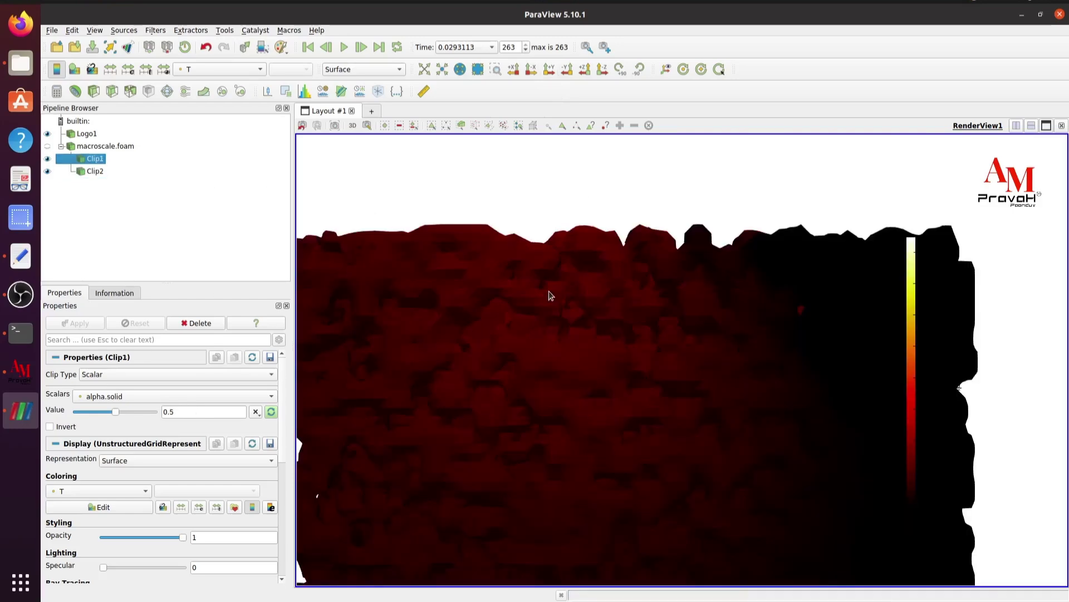
scroll(593, 330, down, 5)
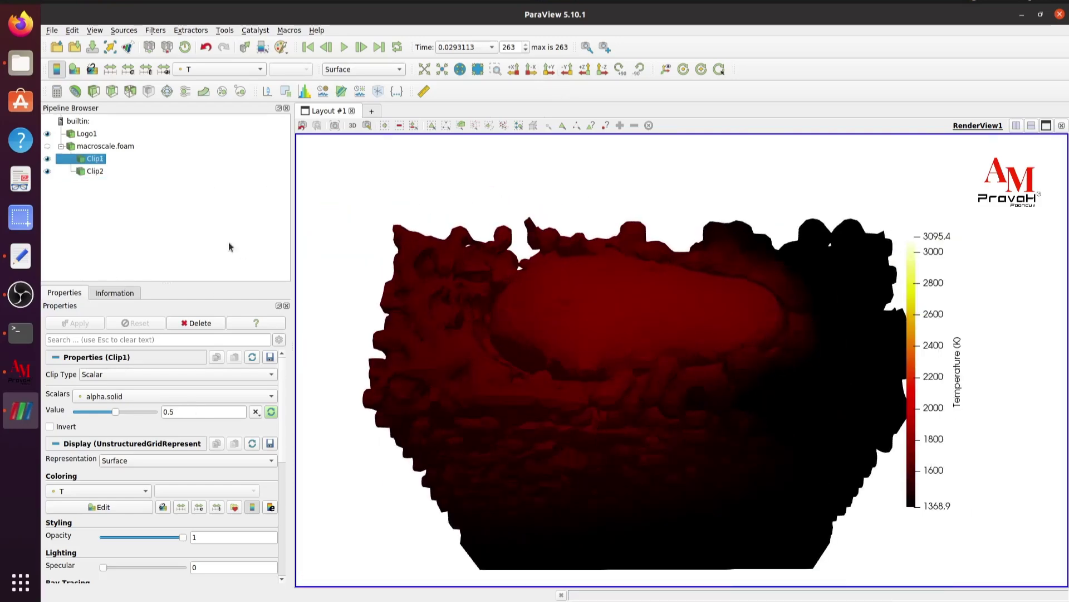
click(258, 69)
click(200, 37)
drag(561, 354, 580, 370)
- Rescale the temperature color map to the alpha.liquid clip's data range at the last time step
click(96, 173)
click(111, 69)
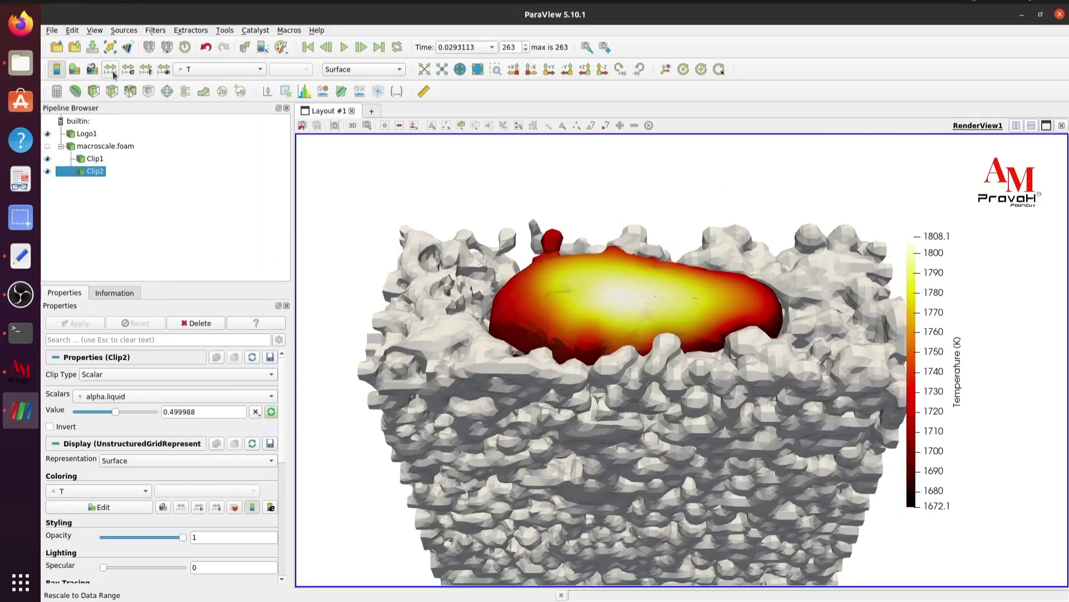
drag(591, 438, 568, 362)
- Orient the model along +Y and add a Plot Over Line filter to macroscale.foam
click(549, 69)
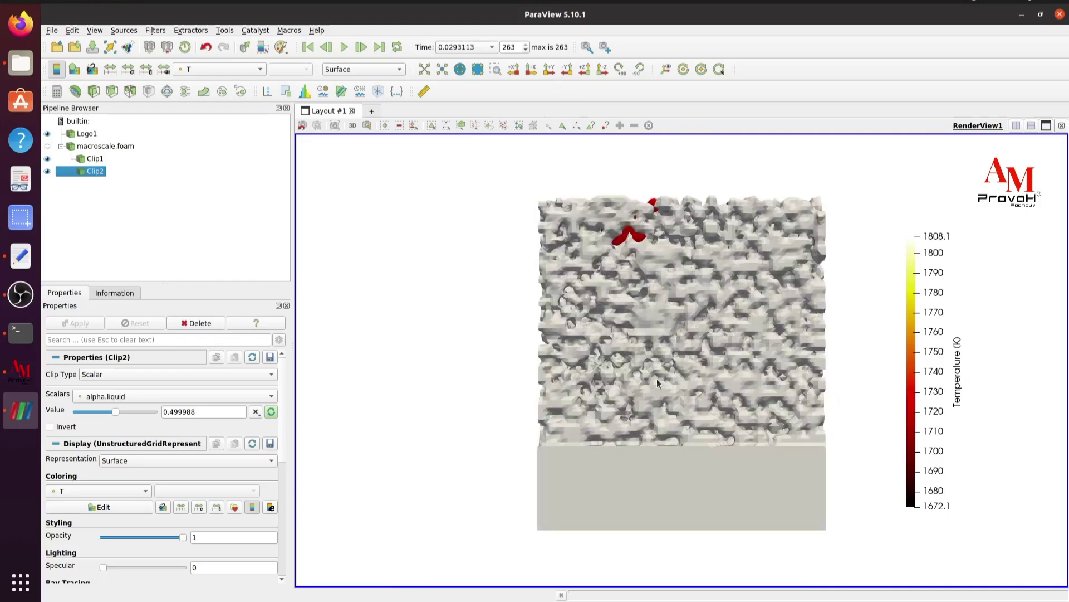
middle_drag(657, 379, 577, 373)
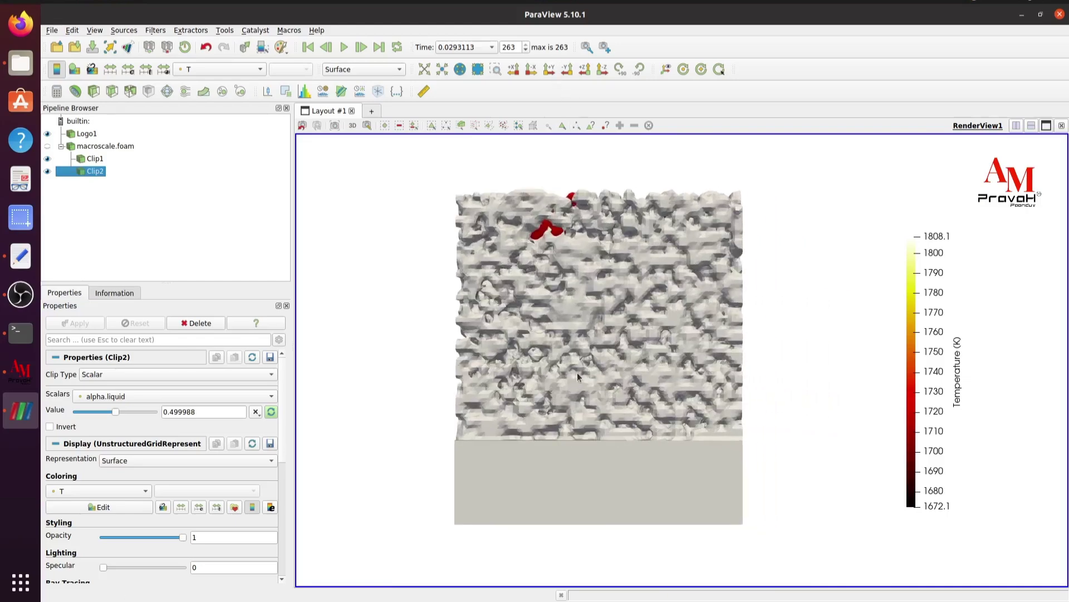
scroll(552, 343, up, 3)
scroll(529, 343, down, 3)
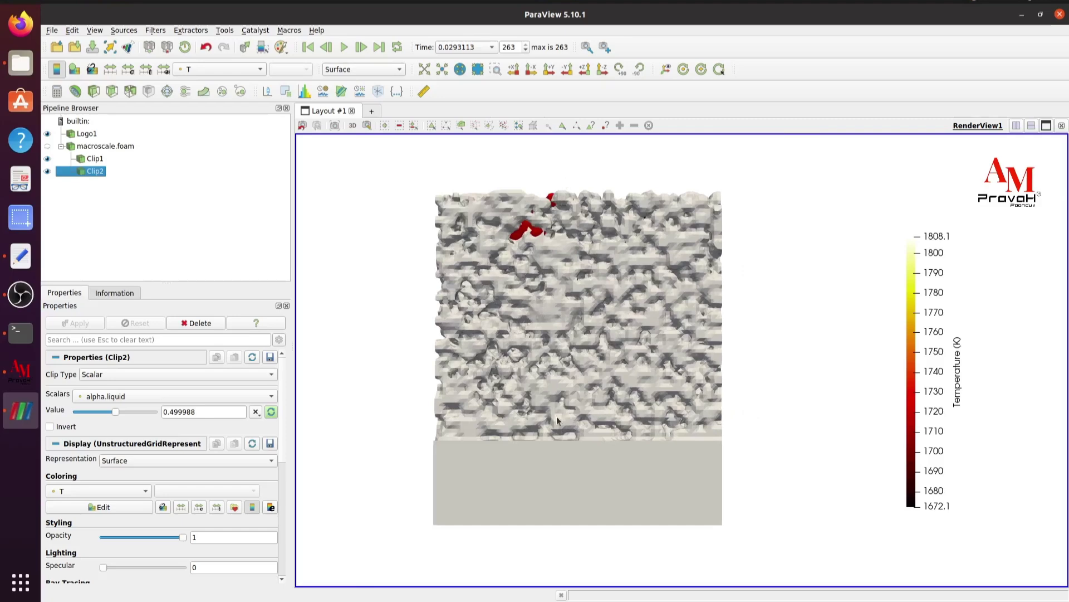
middle_drag(577, 444, 562, 446)
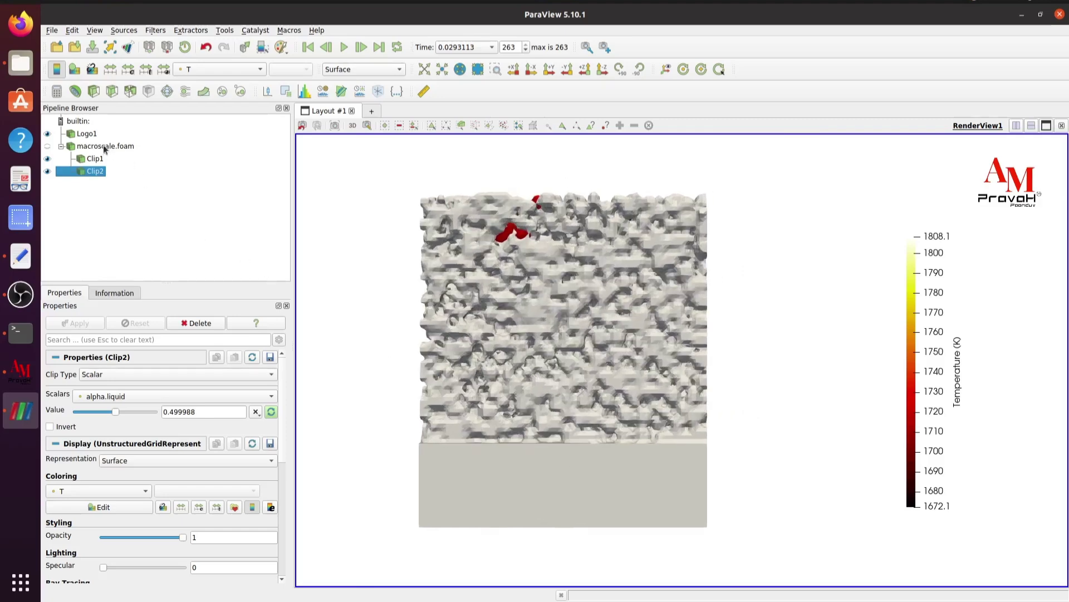
click(103, 146)
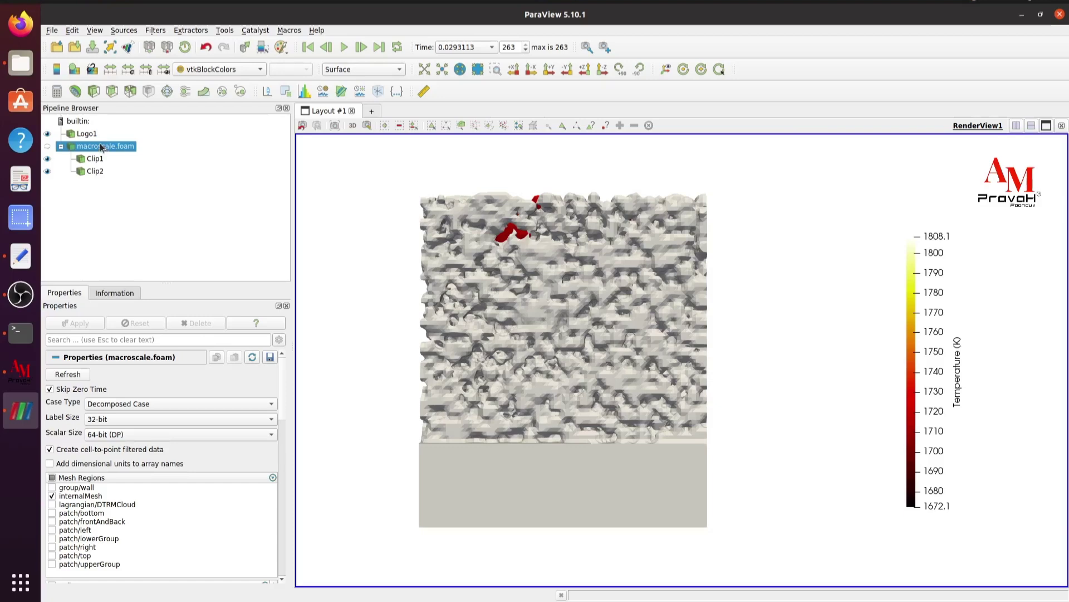
click(340, 92)
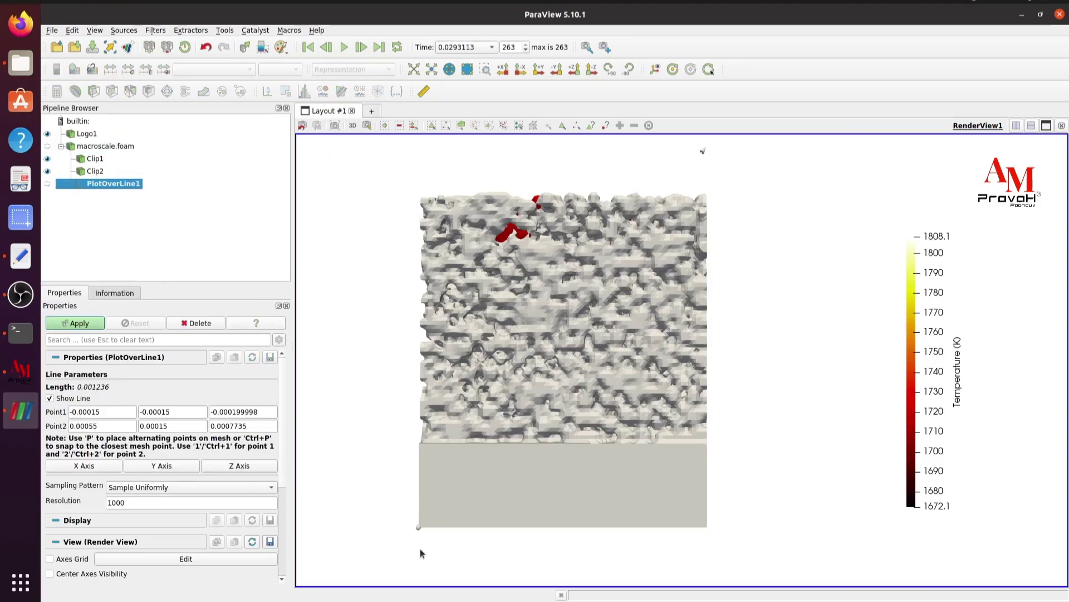
- Place the plot line vertically through the model, from about (0.000165, -0.00015, -0.000244) to about (0.000128, 0.00015, 0.000747)
drag(421, 531, 380, 548)
drag(703, 152, 719, 156)
drag(379, 549, 549, 547)
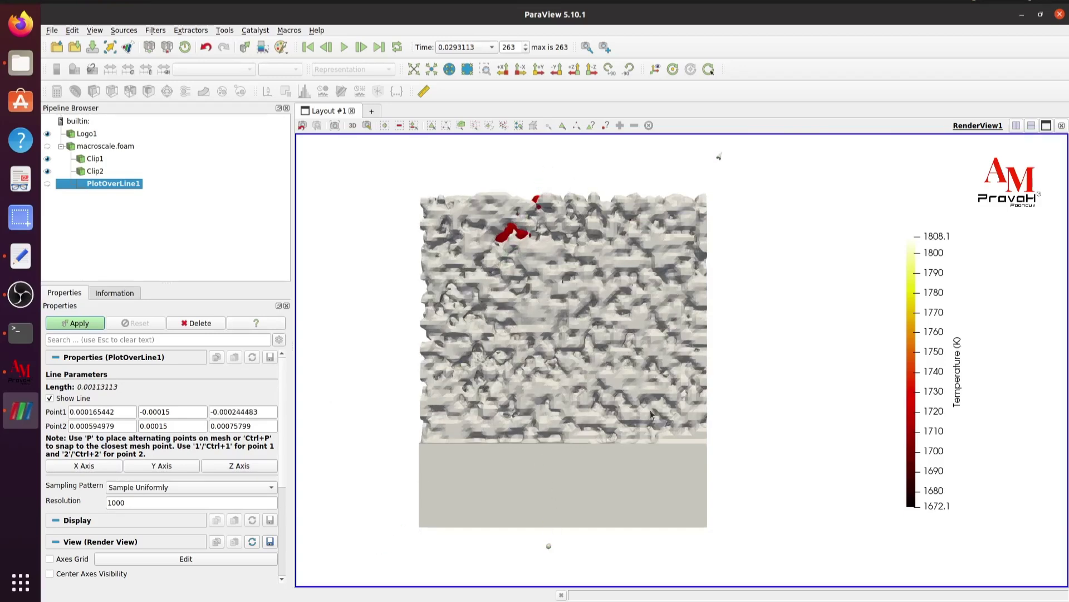
drag(714, 161, 552, 161)
- Move the plot line toward the model's mid-depth, from about (0.000105, -0.000034, -0.000272) to about (0.000128, 0.000019, 0.000739)
drag(514, 436, 638, 552)
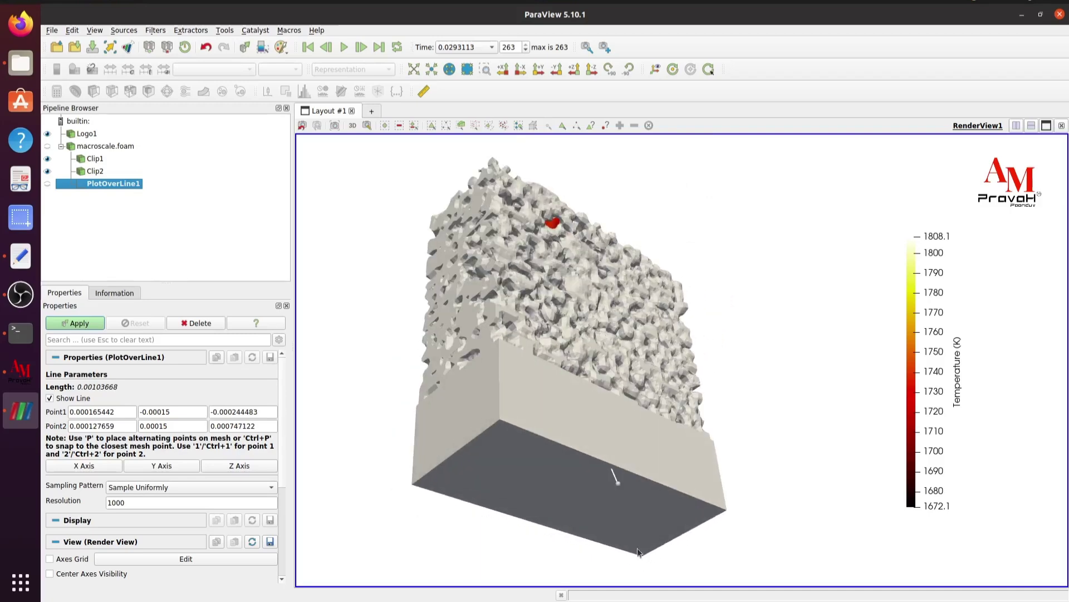
drag(619, 484, 540, 506)
click(503, 69)
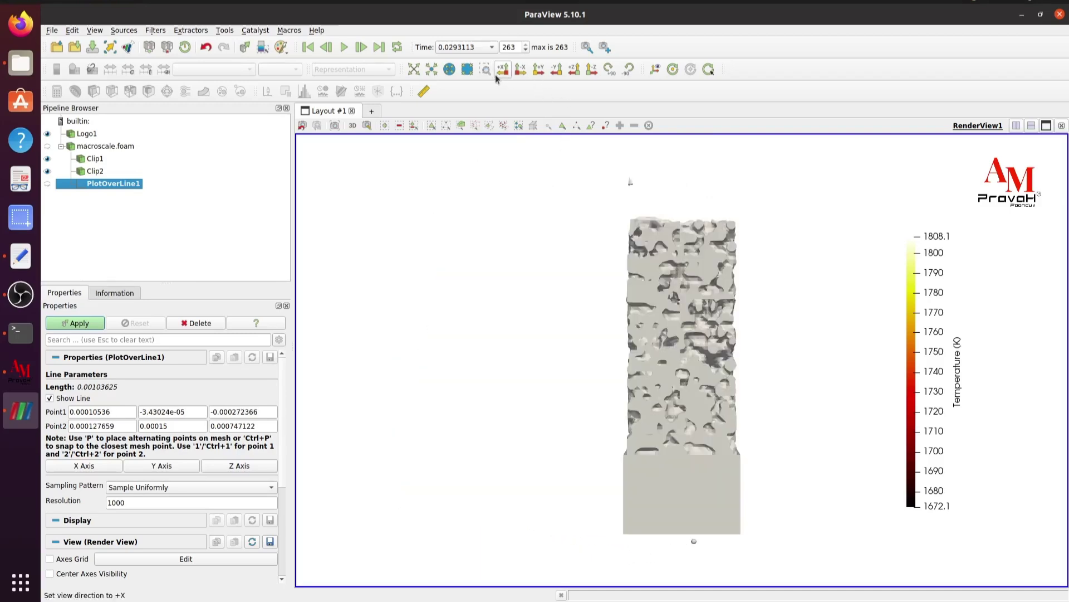
drag(628, 186, 673, 188)
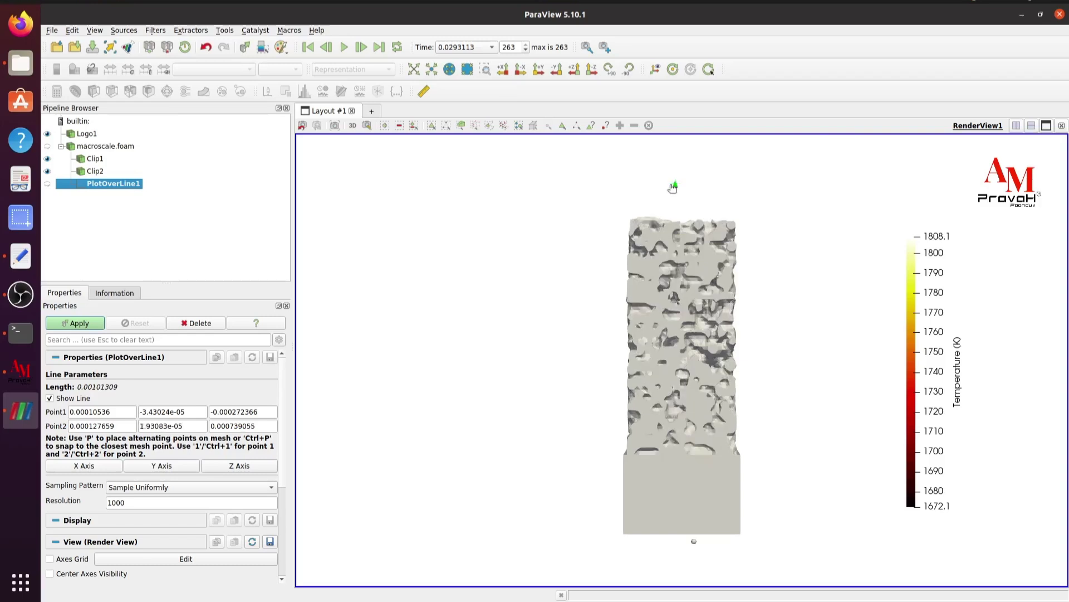
- Set a black background and straighten the plot line from about (0.000127, -0.000015, -0.000296) to about (0.000128, 0.000006, 0.000737)
click(281, 46)
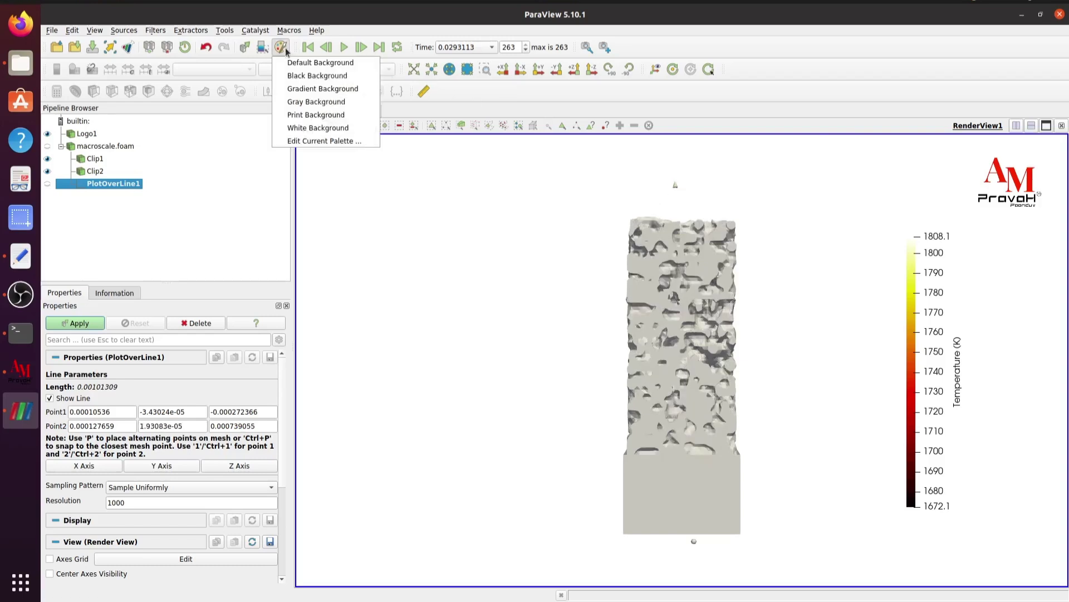
click(305, 78)
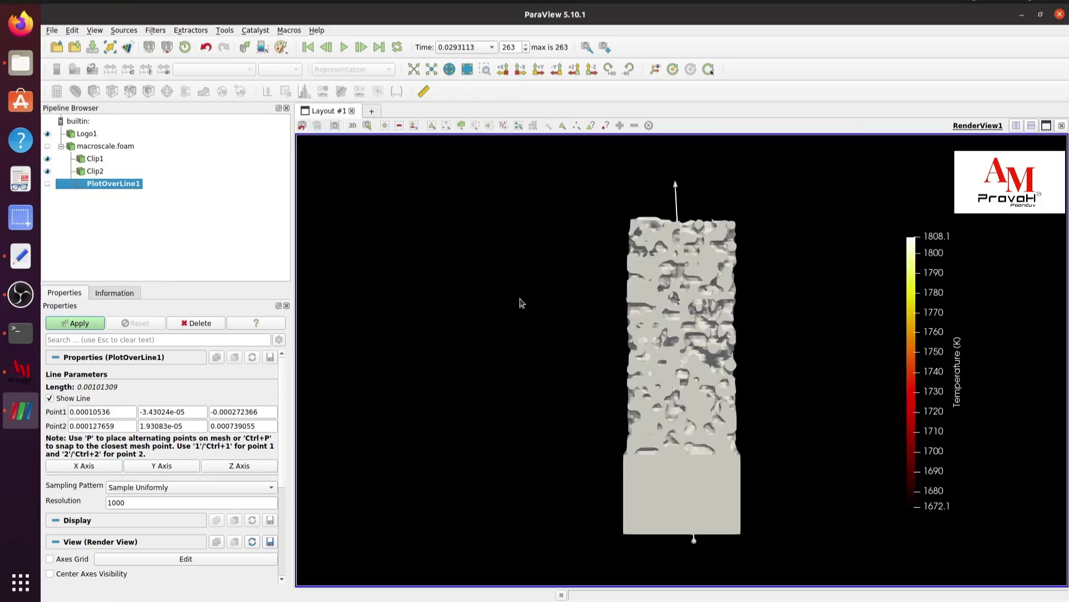
drag(651, 185, 680, 185)
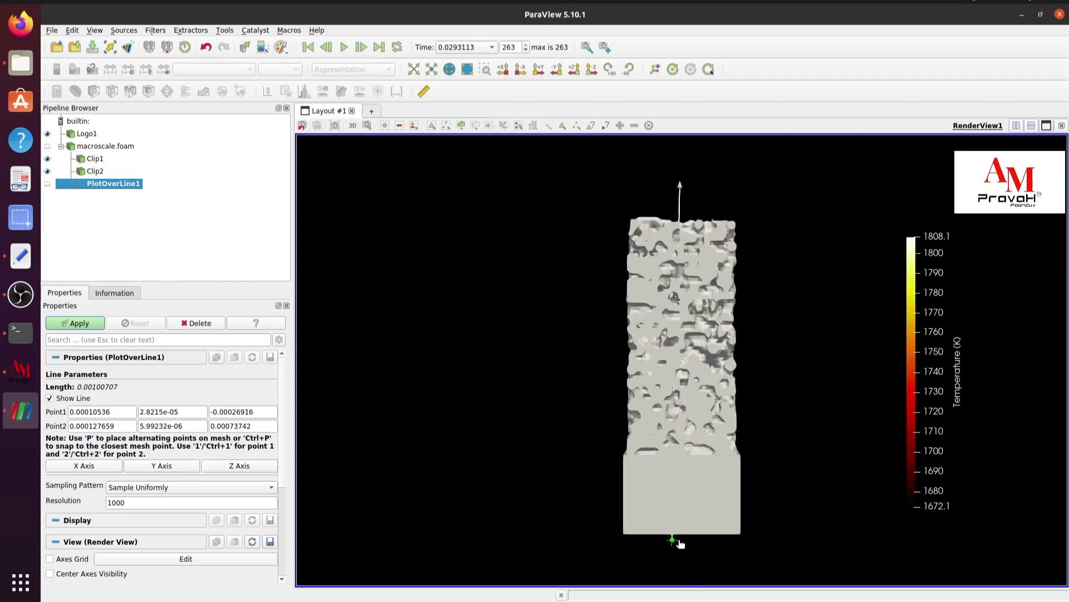
drag(674, 541, 688, 551)
click(538, 69)
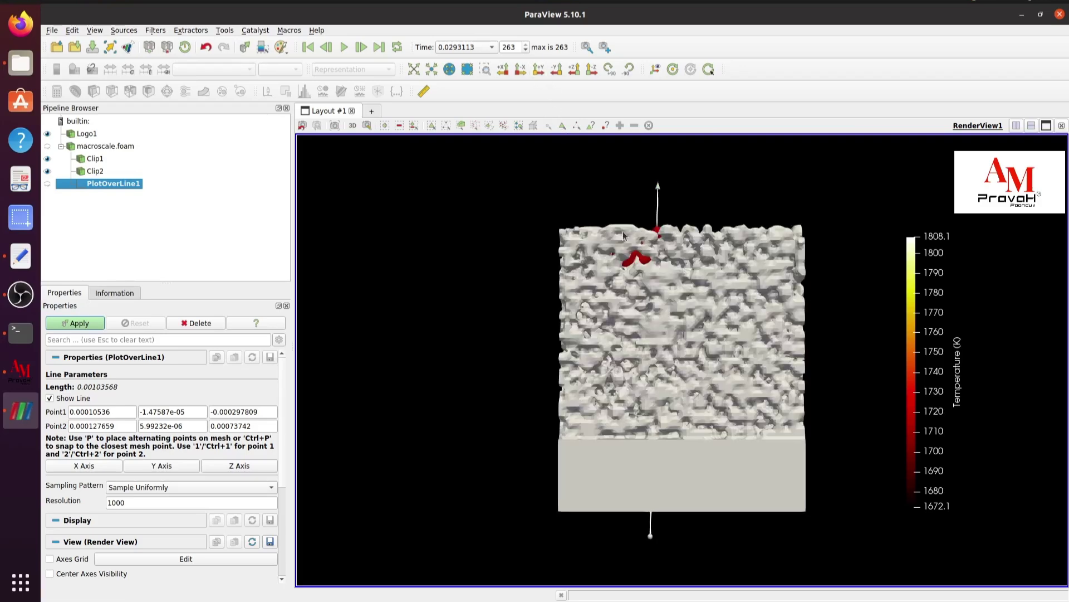
drag(650, 536, 663, 536)
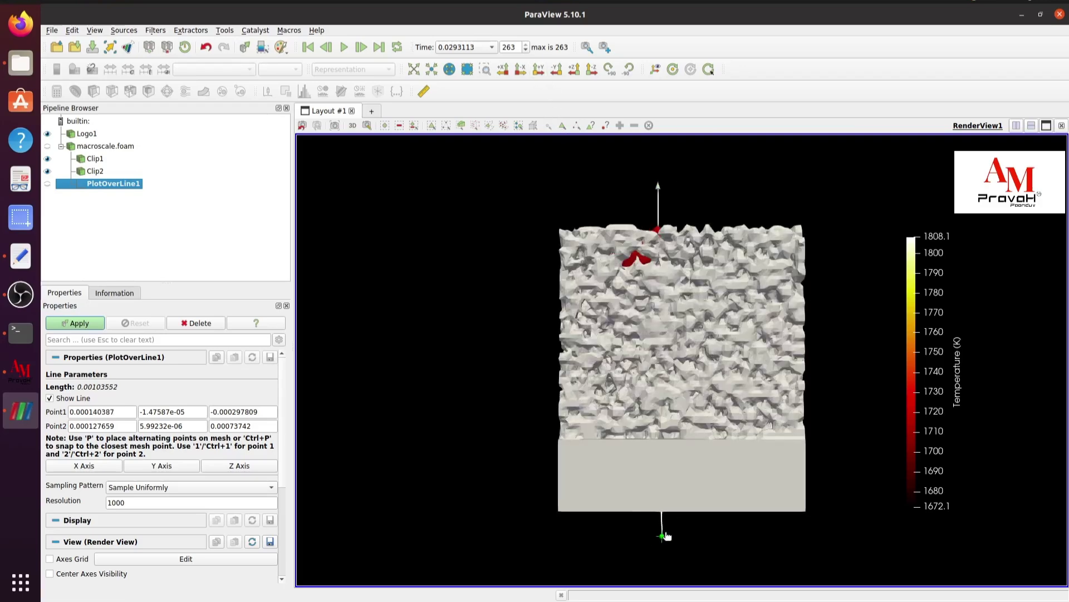
drag(735, 415, 568, 528)
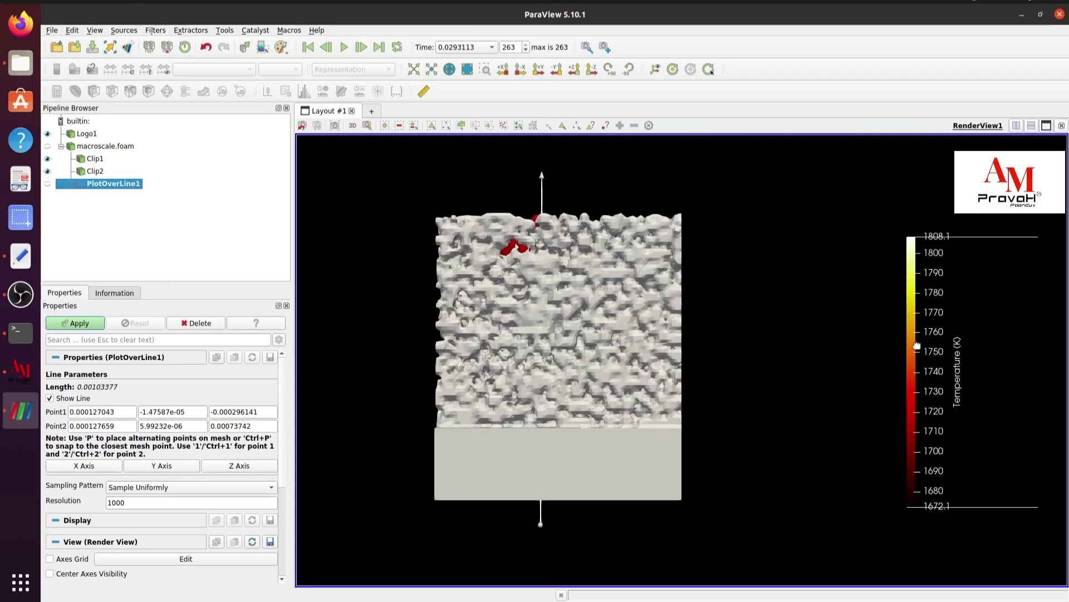
- Shorten the temperature color legend and move it close beside the model
scroll(916, 347, down, 2)
scroll(916, 346, up, 1)
drag(916, 346, 839, 349)
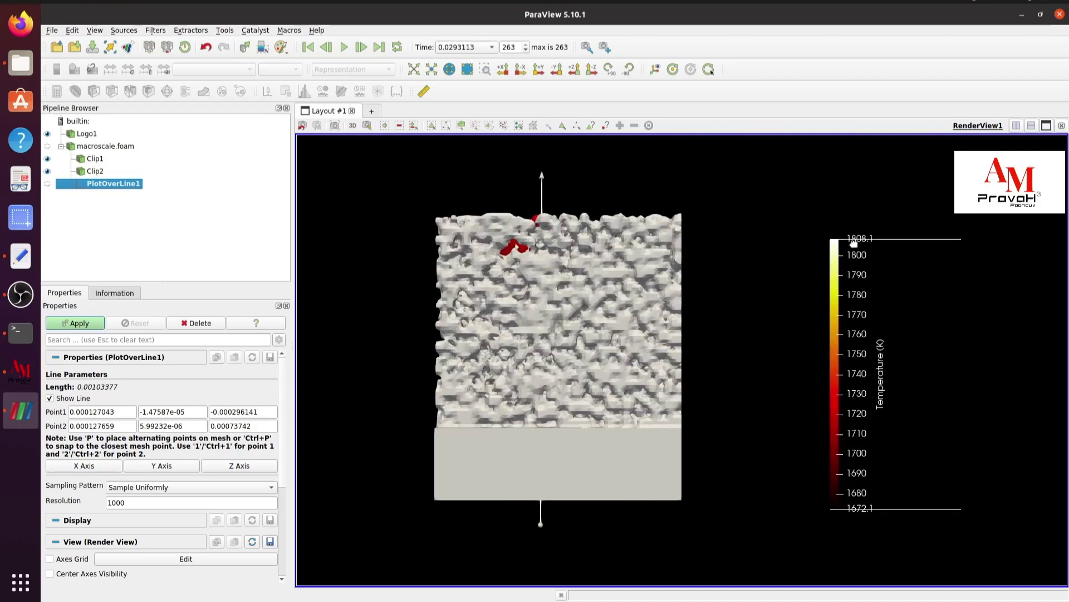
drag(834, 237, 833, 358)
mouse_move(834, 426)
mouse_down()
mouse_move(723, 417)
mouse_move(725, 407)
mouse_up()
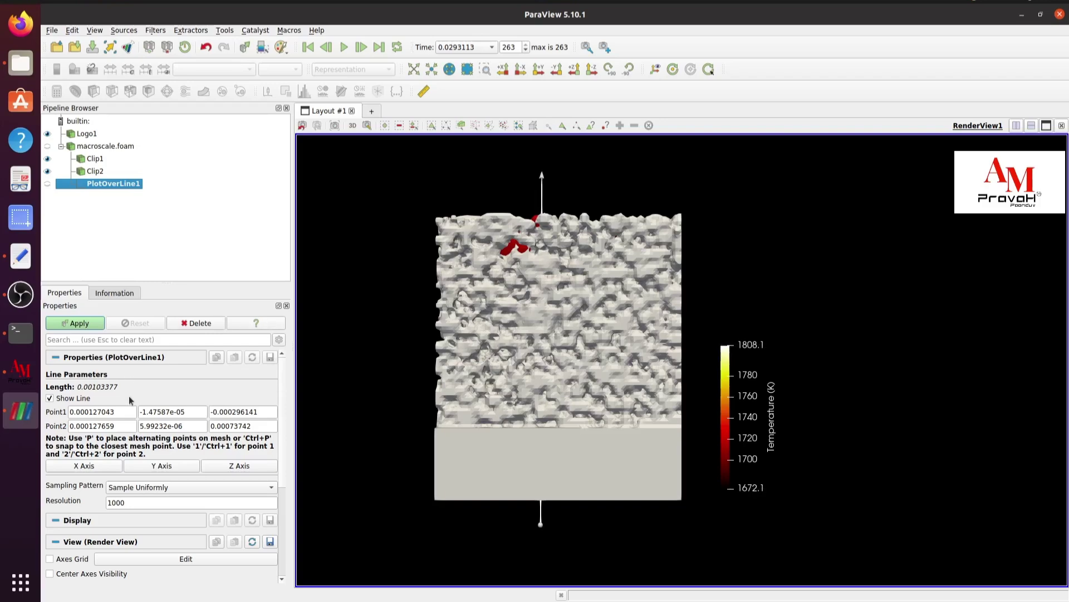
- Apply the Plot Over Line filter and arrange the model and temperature legend side by side in the render view
click(78, 323)
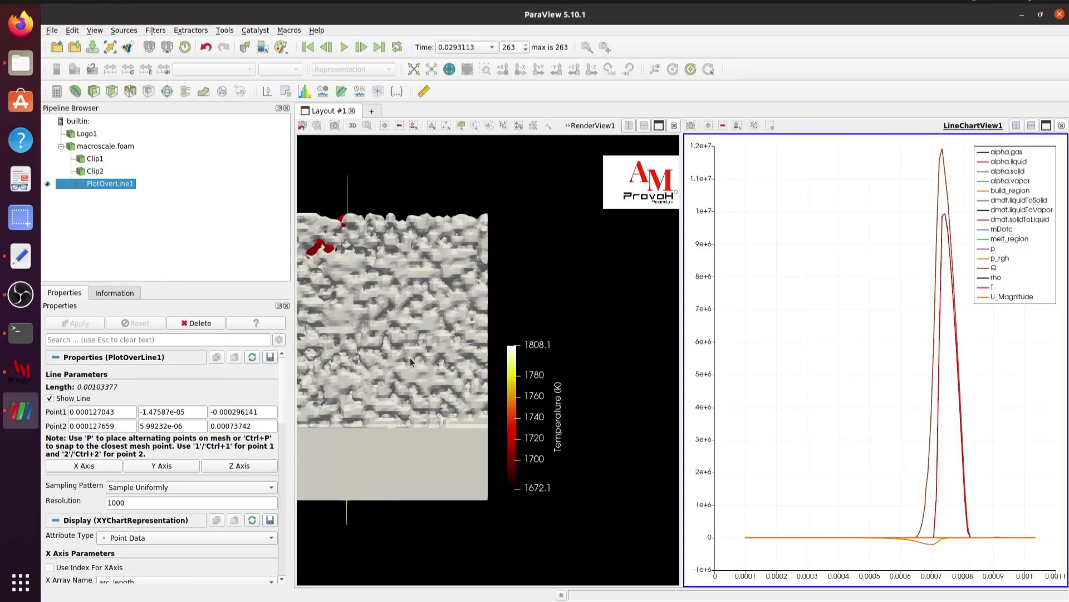
drag(414, 353, 481, 365)
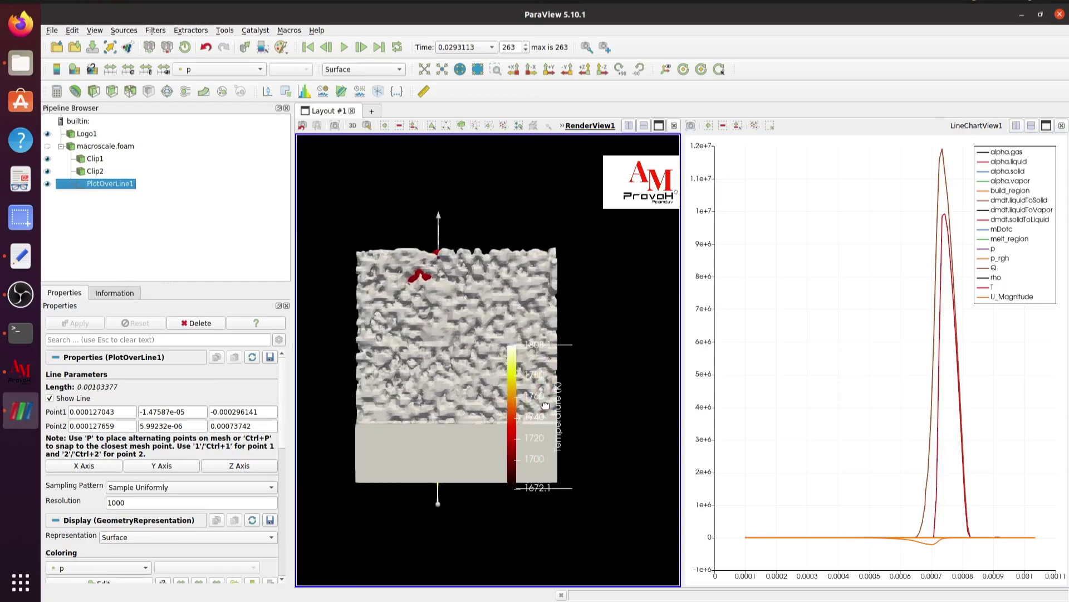
drag(545, 406, 636, 379)
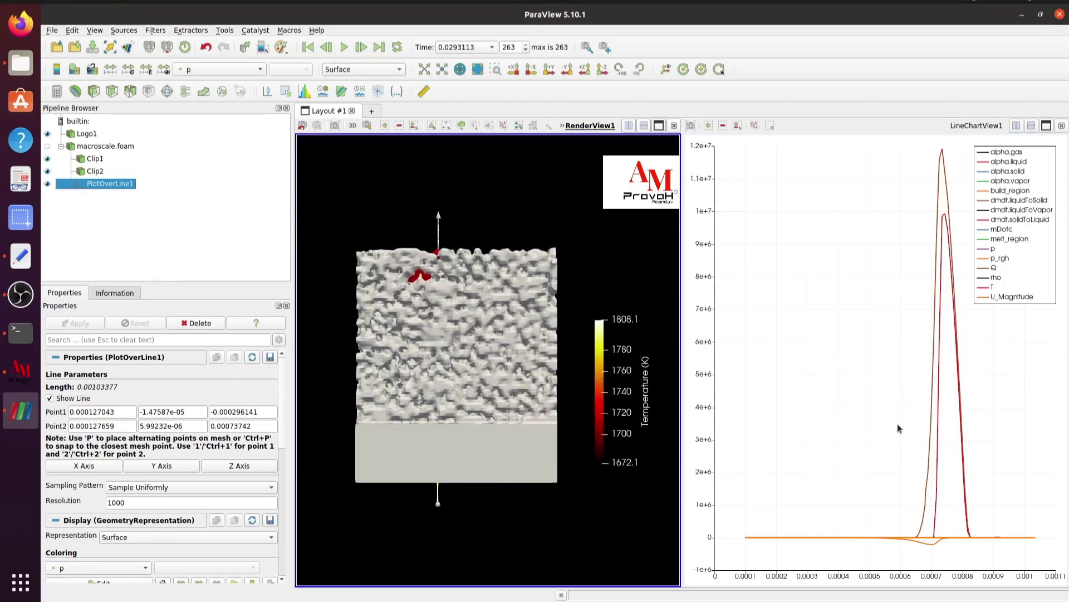
- Show only the temperature series T in the line chart, with all other variables turned off
click(868, 417)
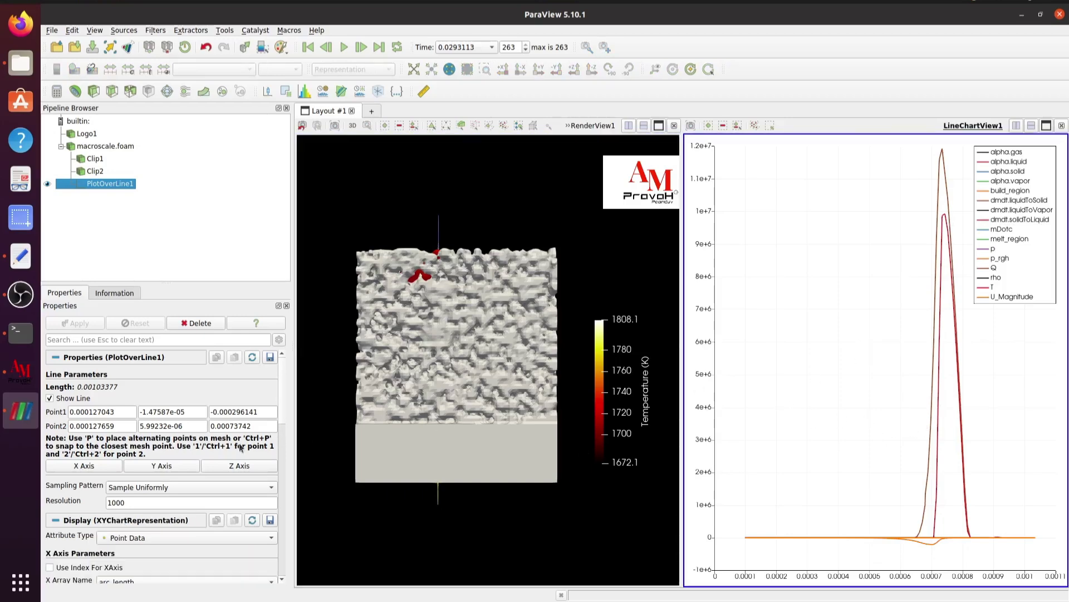
scroll(113, 501, down, 5)
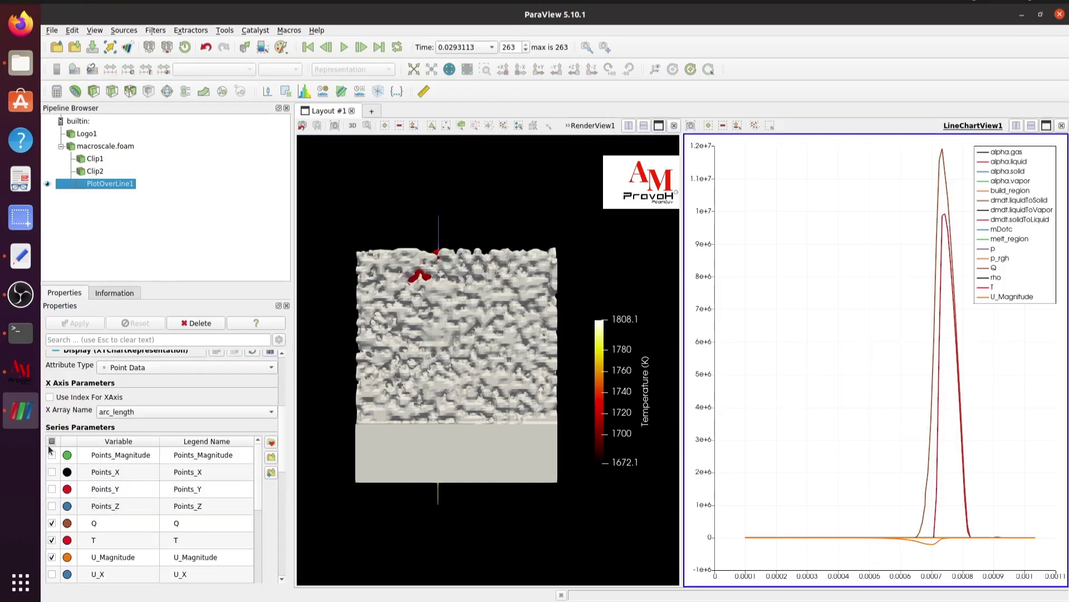
scroll(96, 477, down, 1)
scroll(97, 490, down, 1)
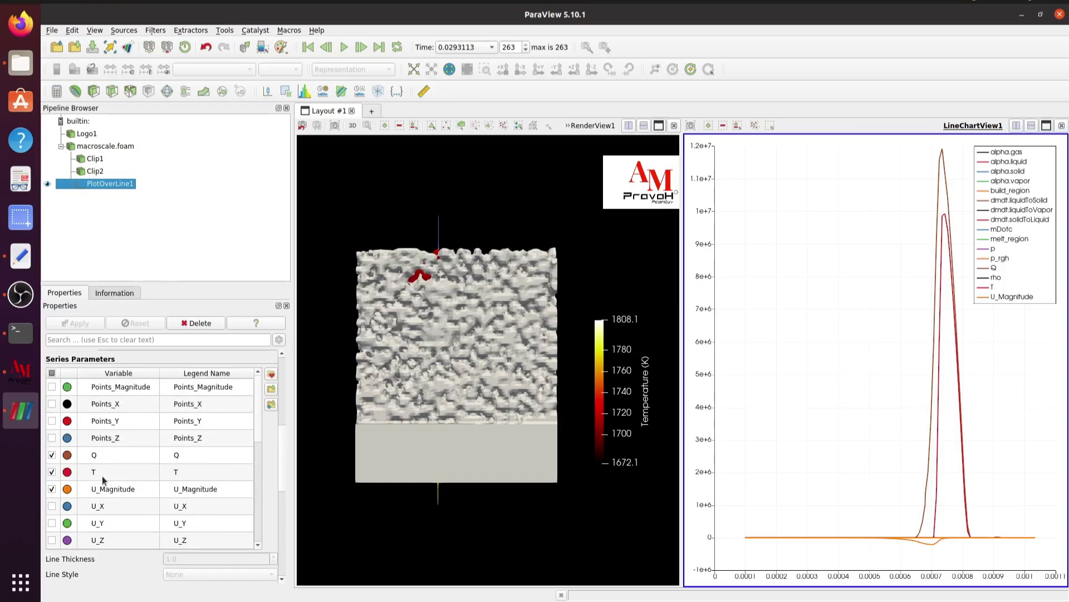
click(52, 372)
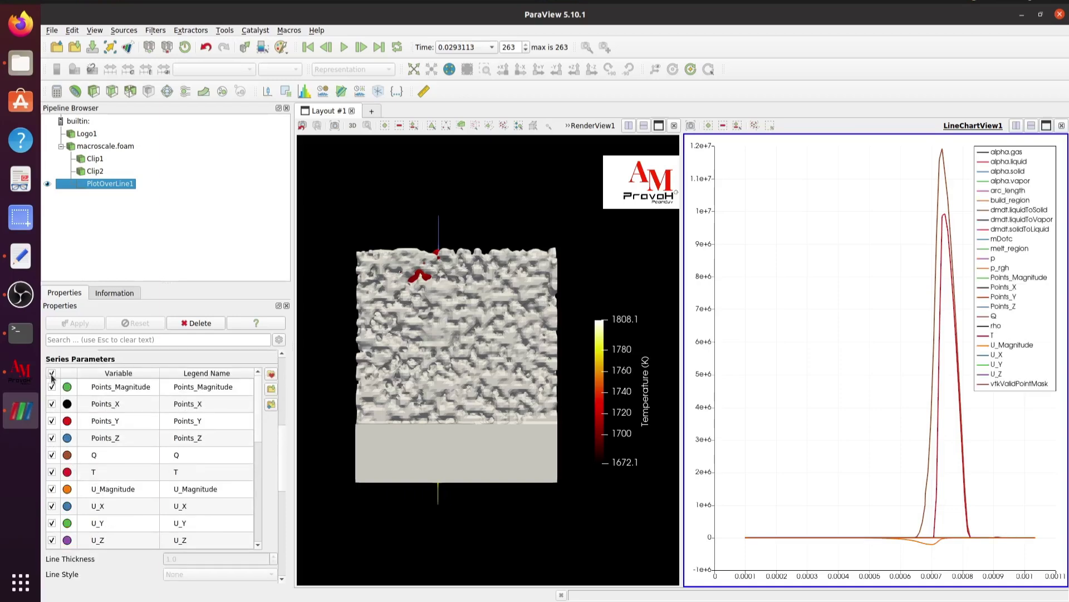
click(52, 372)
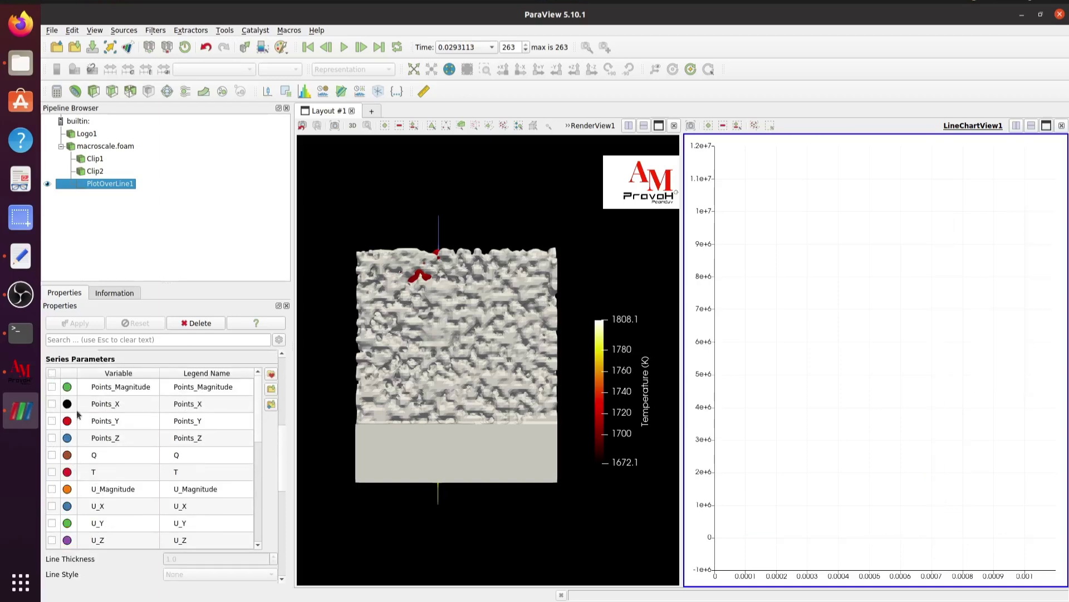
click(51, 472)
scroll(896, 420, down, 1)
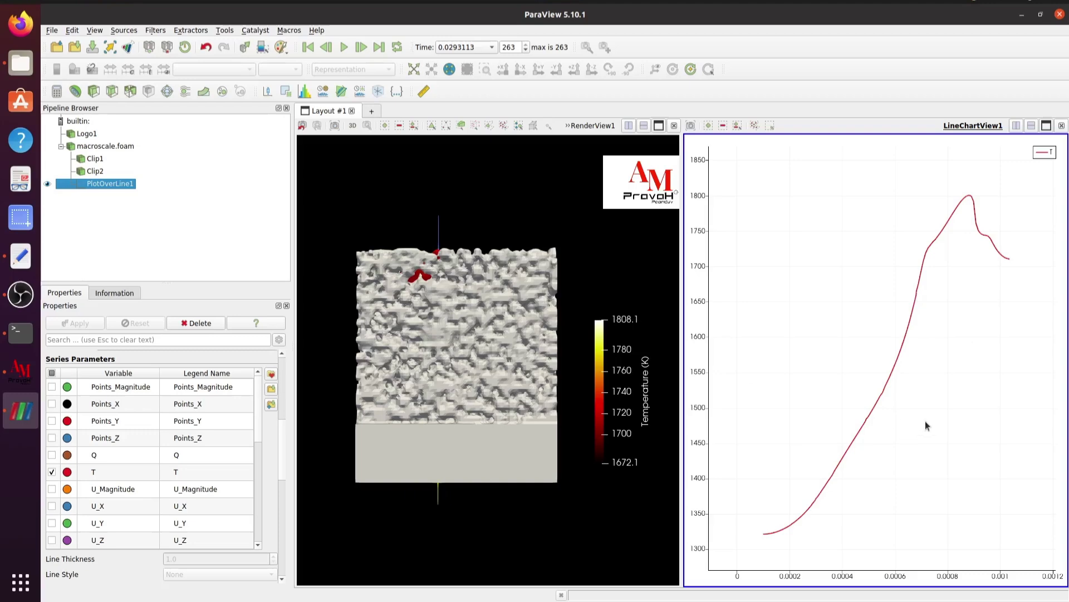
- Play the animation from the first time step to step 53 and examine the temperature curve, fitting the chart to its data
click(313, 49)
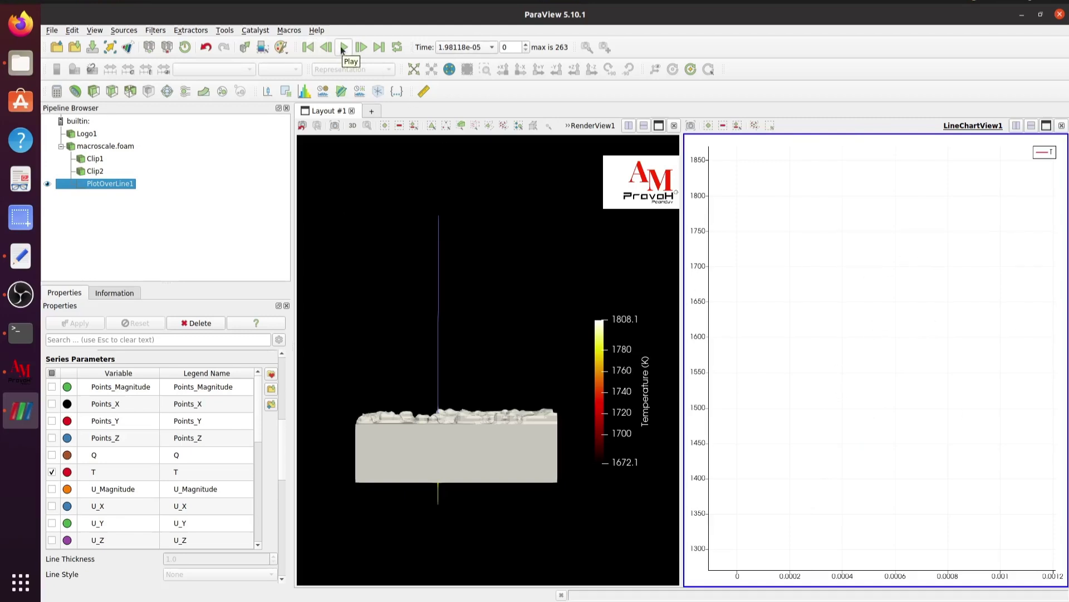
click(343, 47)
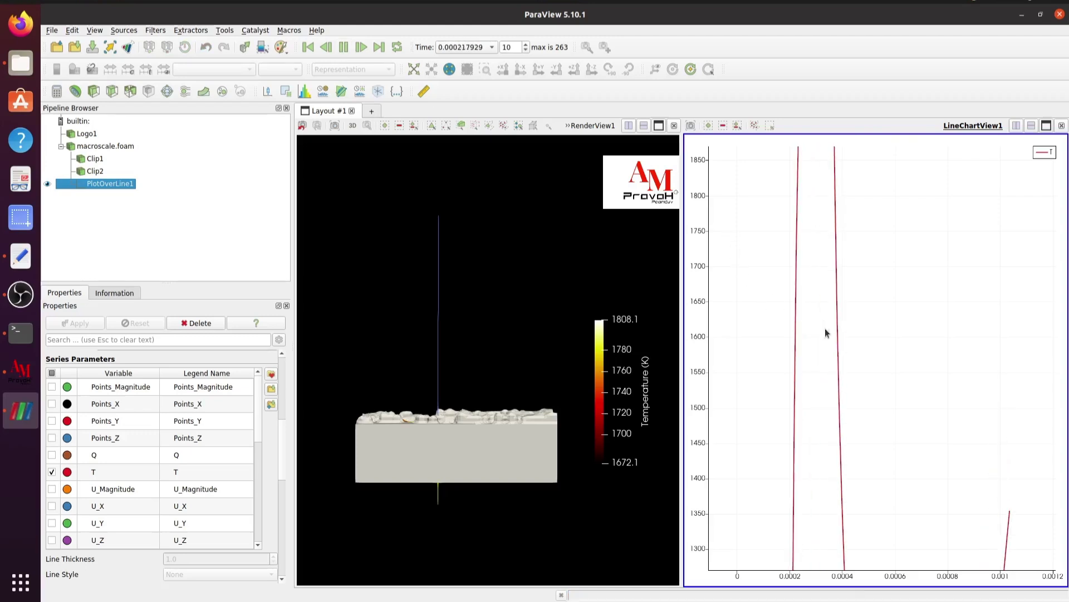
click(345, 47)
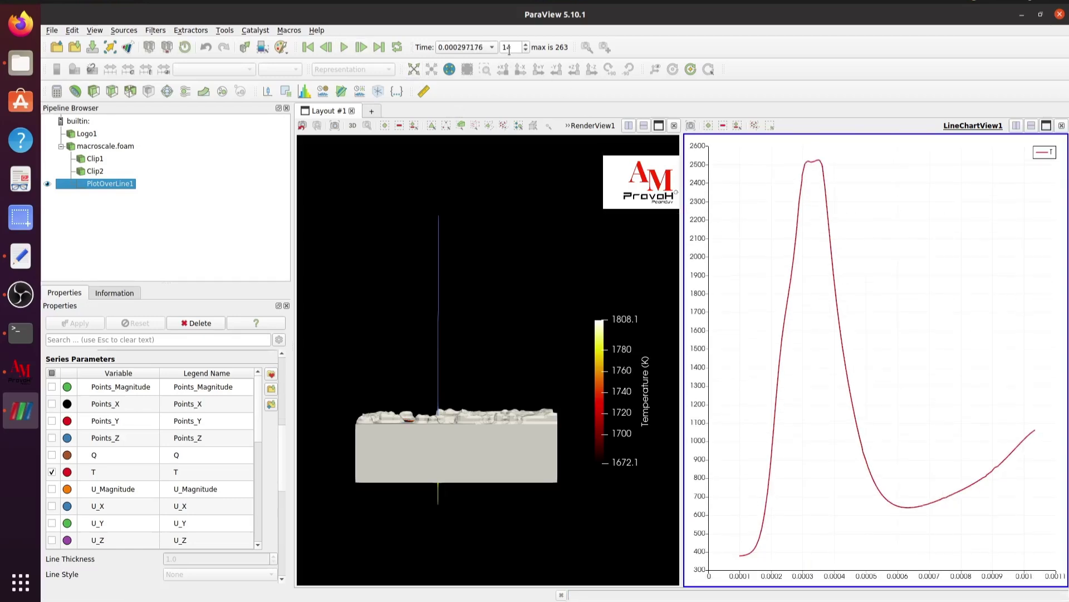
scroll(807, 277, down, 2)
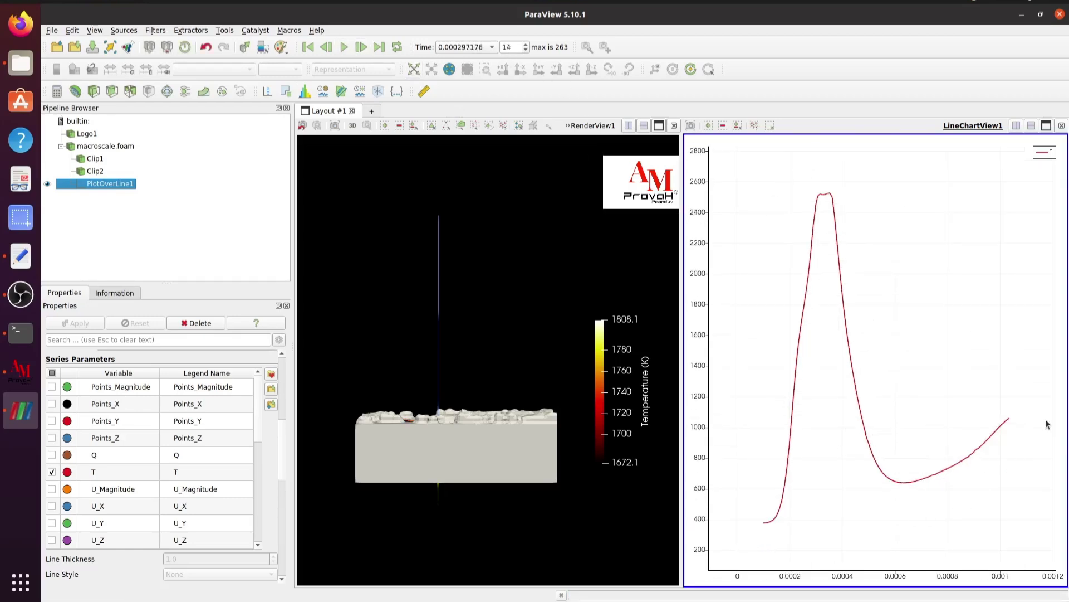
click(343, 47)
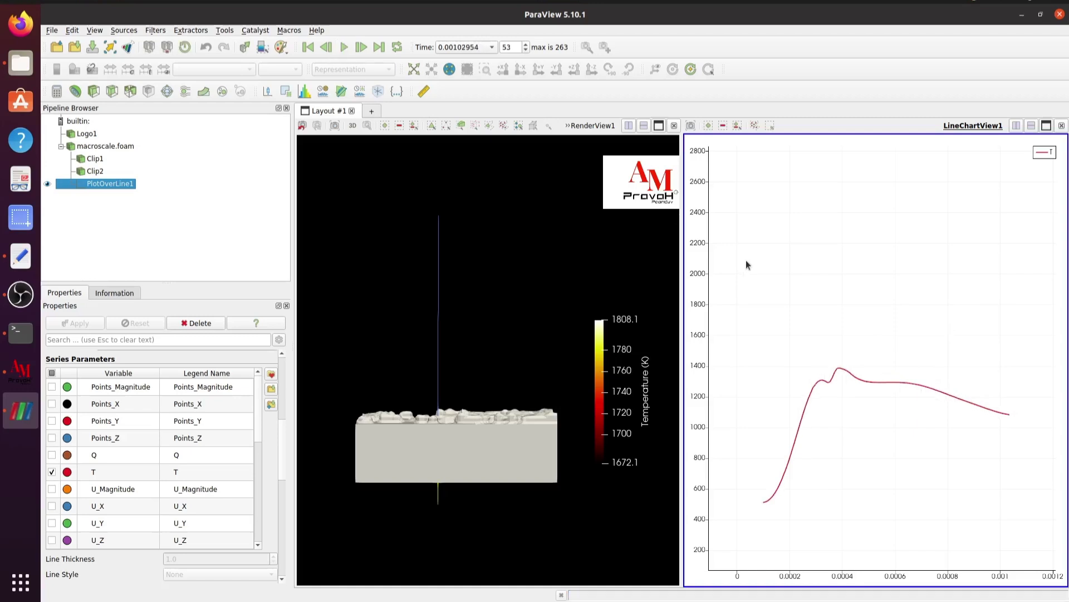
click(414, 69)
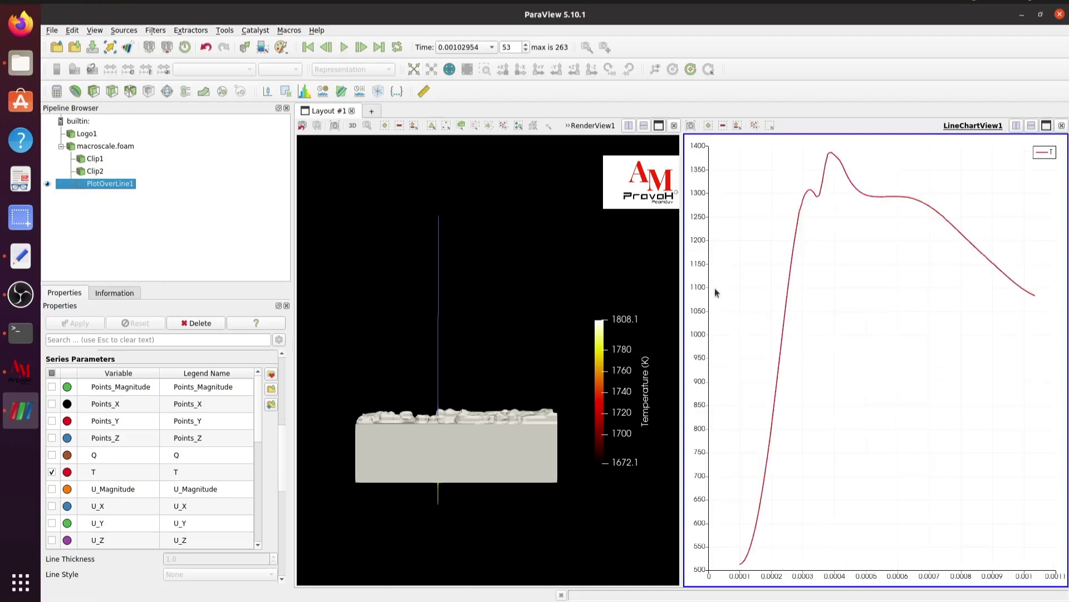
- Jump to the last time step and fit the chart to the temperature curve to examine it
click(379, 47)
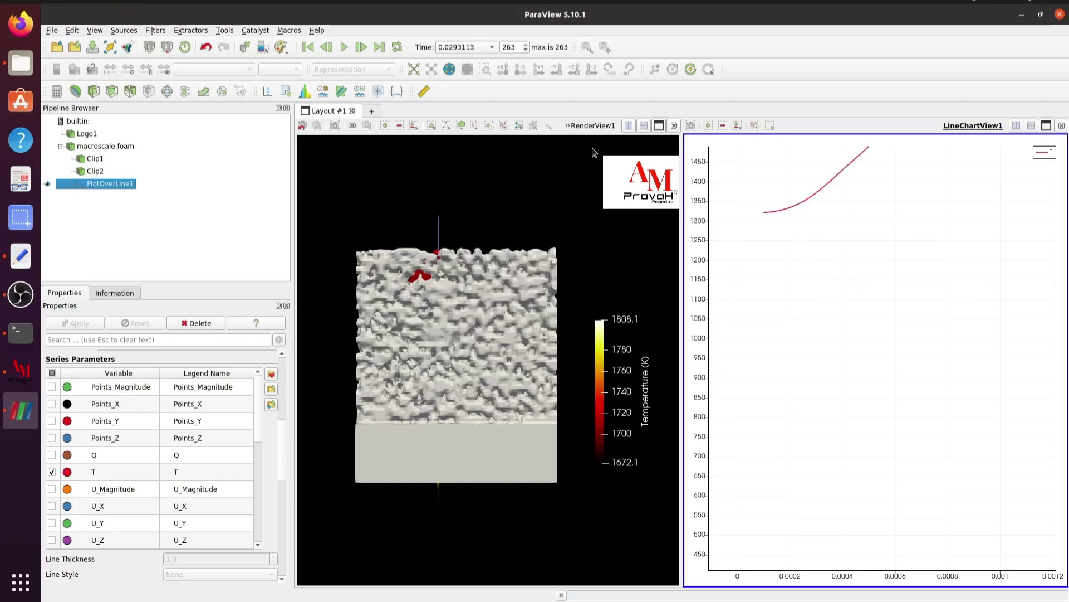
click(414, 69)
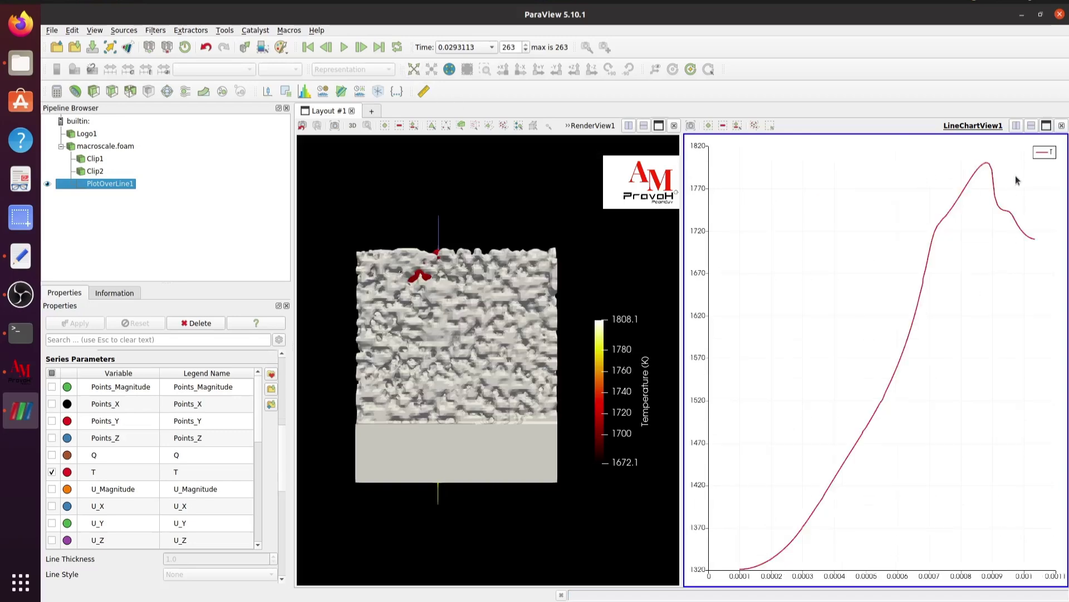
mouse_move(990, 165)
scroll(950, 486, down, 3)
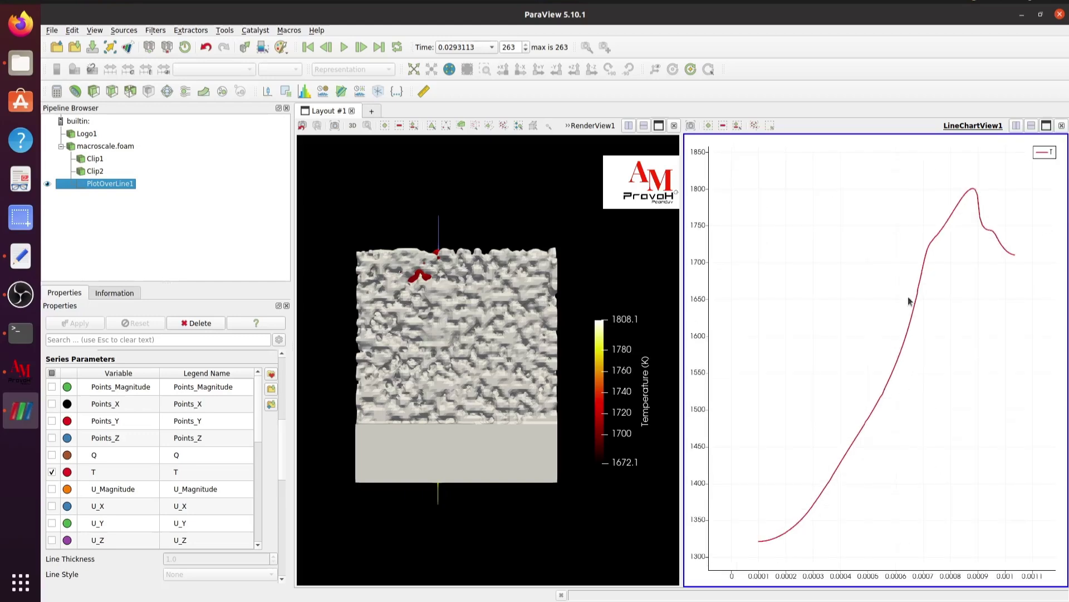
- Close the line chart view and delete the Plot Over Line filter
click(1063, 127)
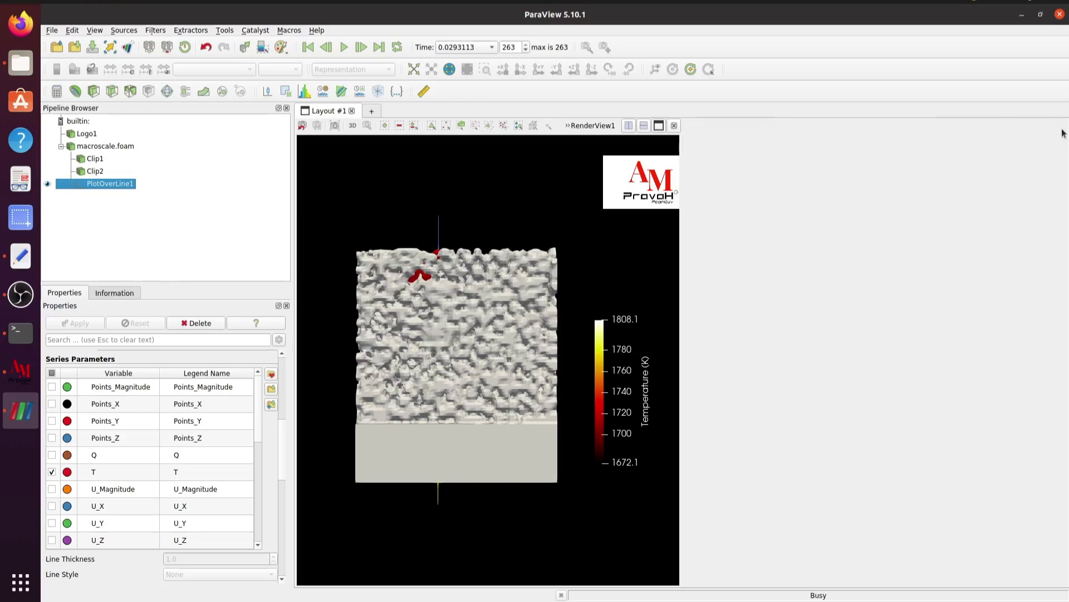
middle_drag(683, 292, 673, 287)
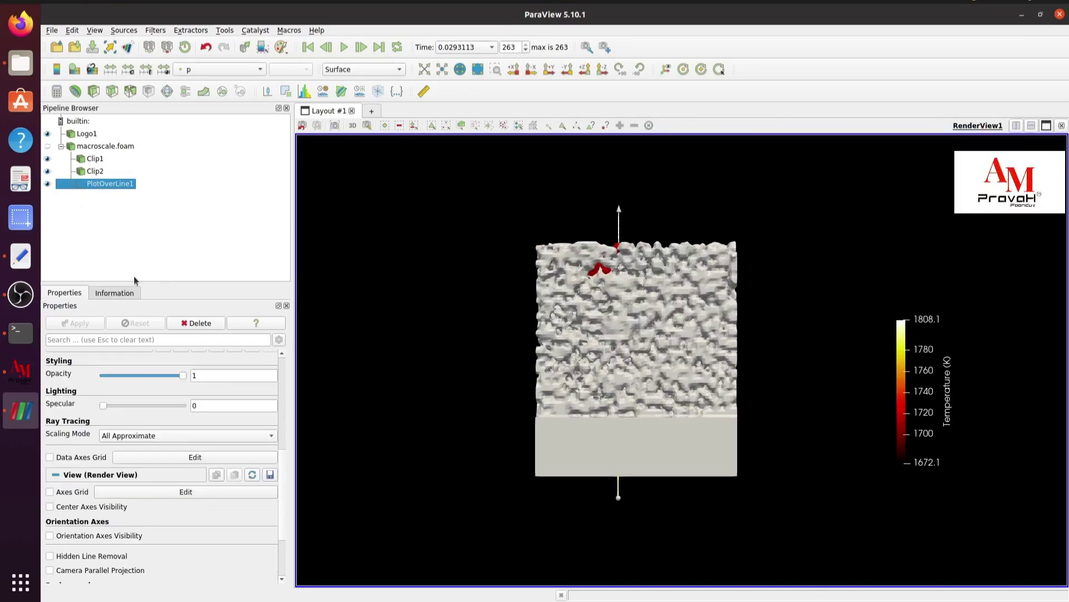
click(198, 323)
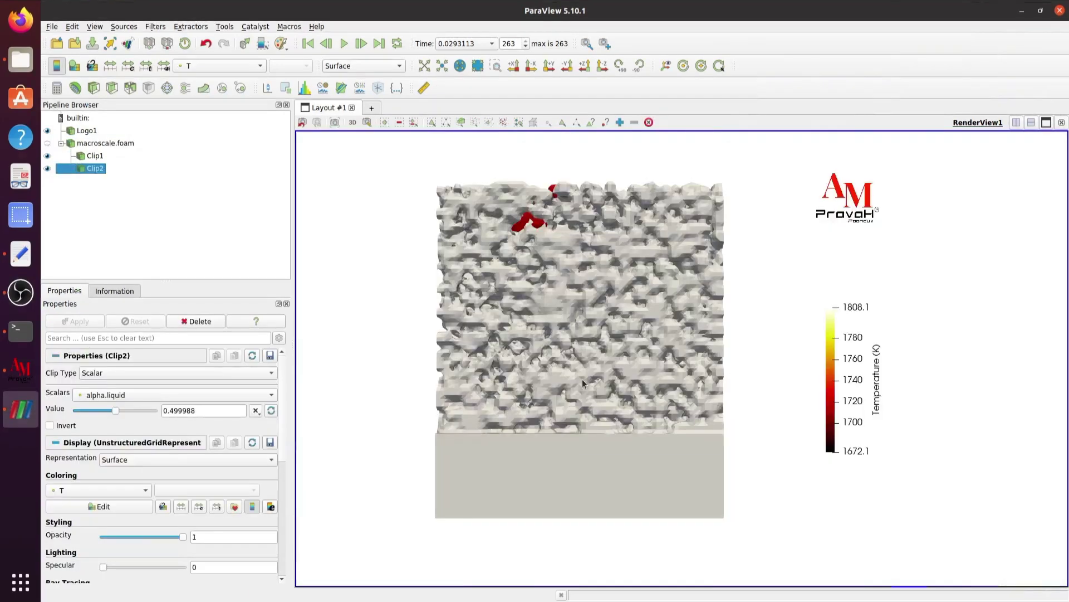
- Add a Probe Location filter to macroscale.foam
middle_drag(583, 379, 594, 380)
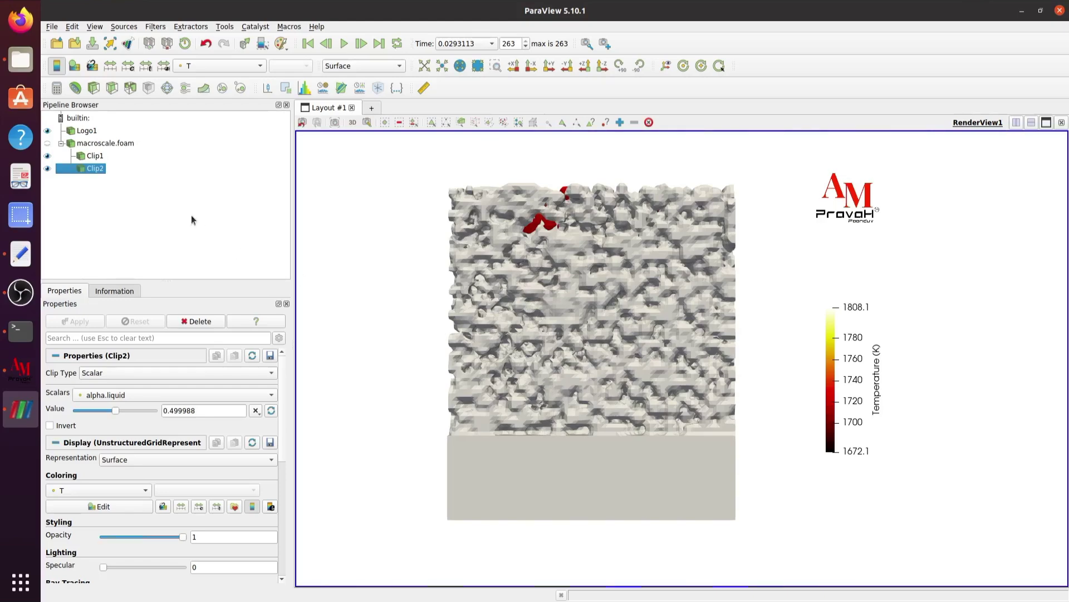
click(124, 143)
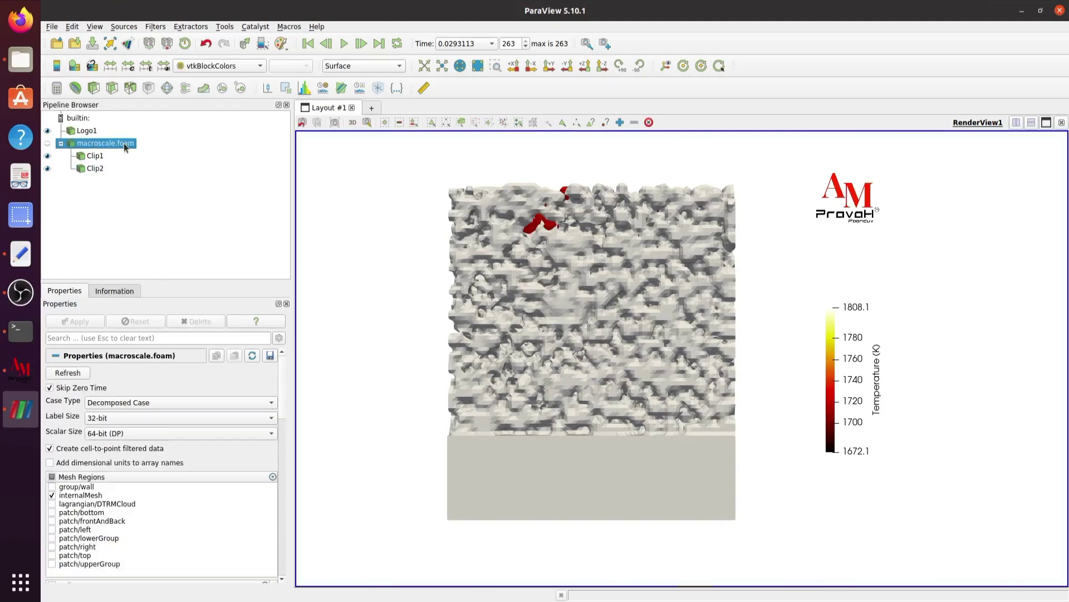
click(378, 88)
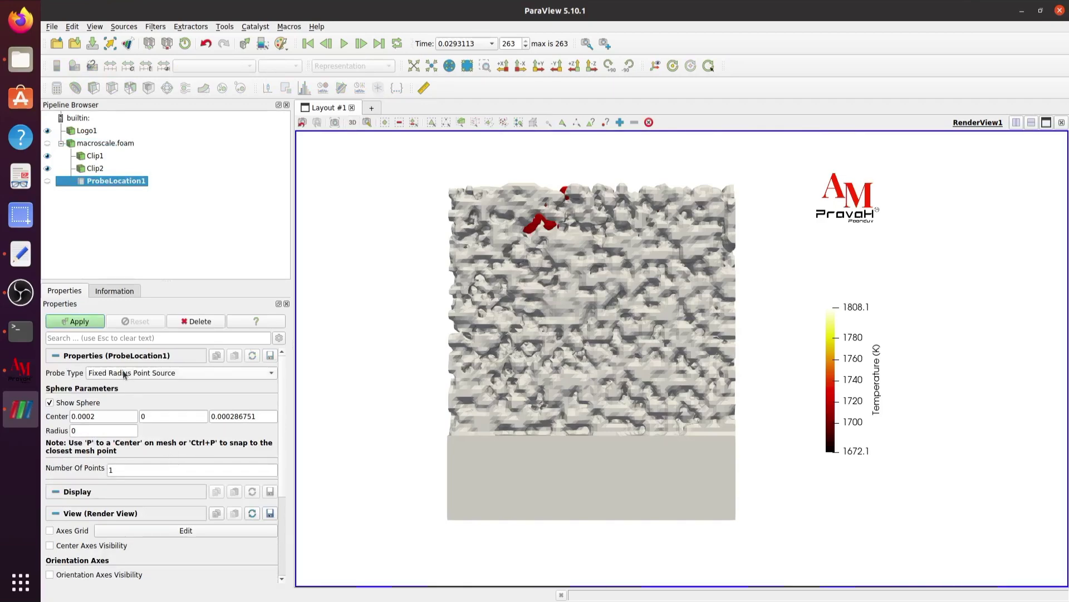
- Apply the Probe Location filter with its default center and bring the solid clip back into the render view's frame
click(84, 329)
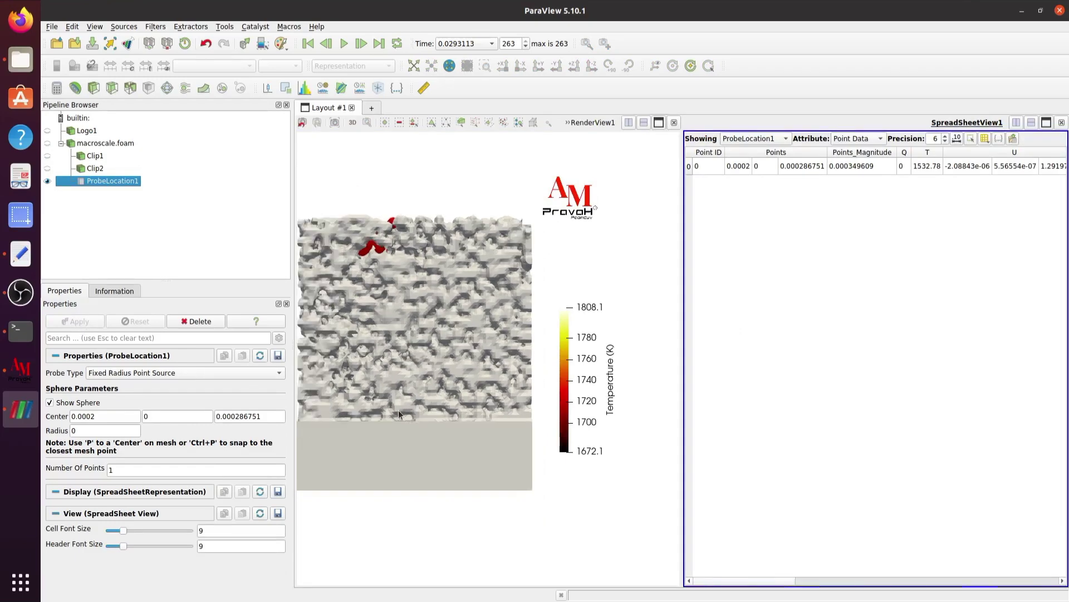
click(458, 432)
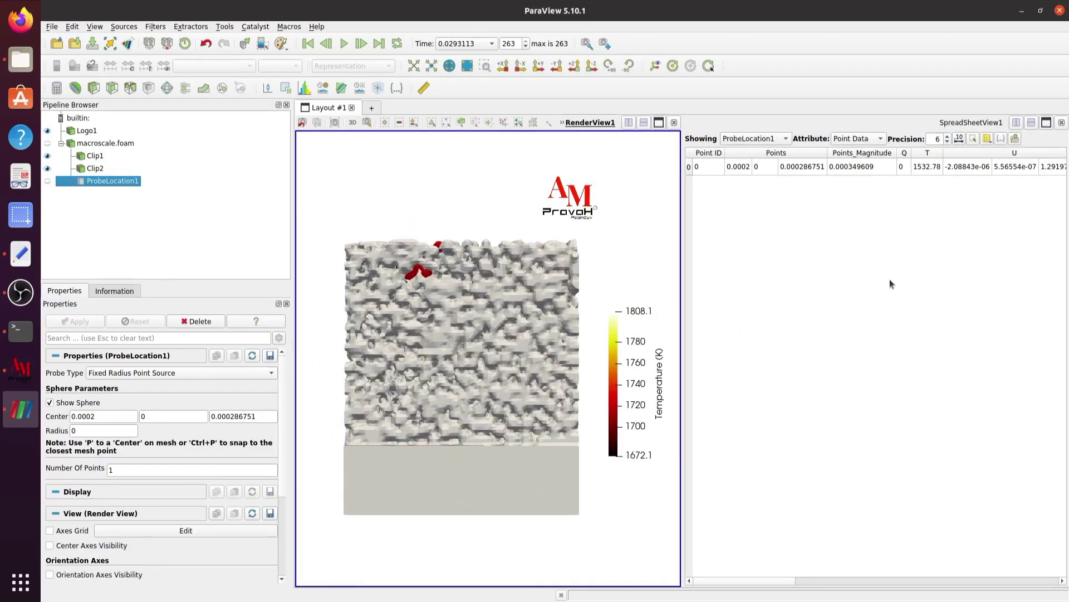
click(764, 581)
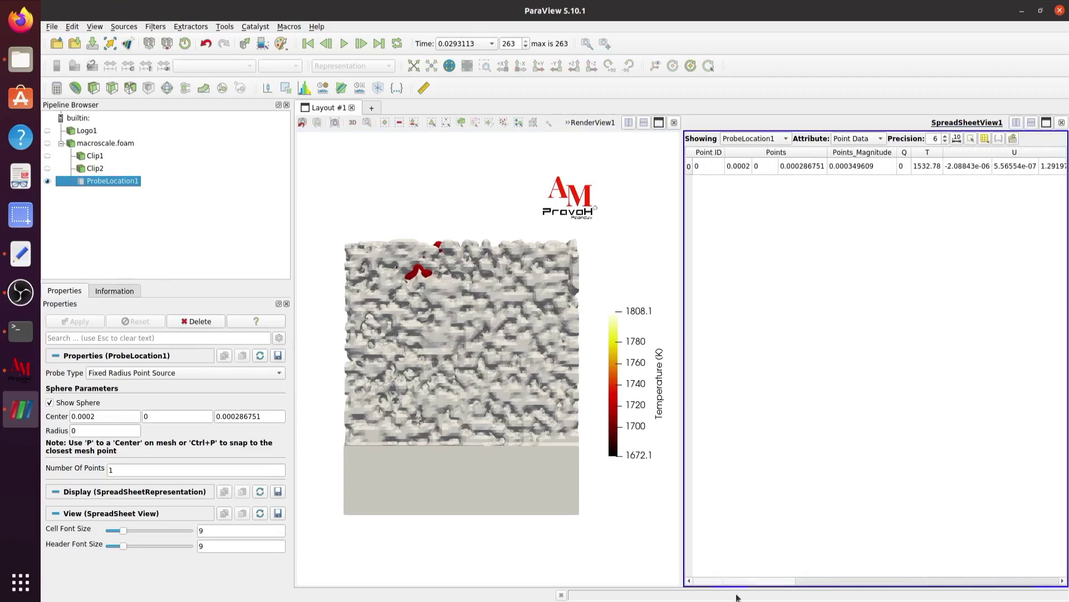
click(460, 446)
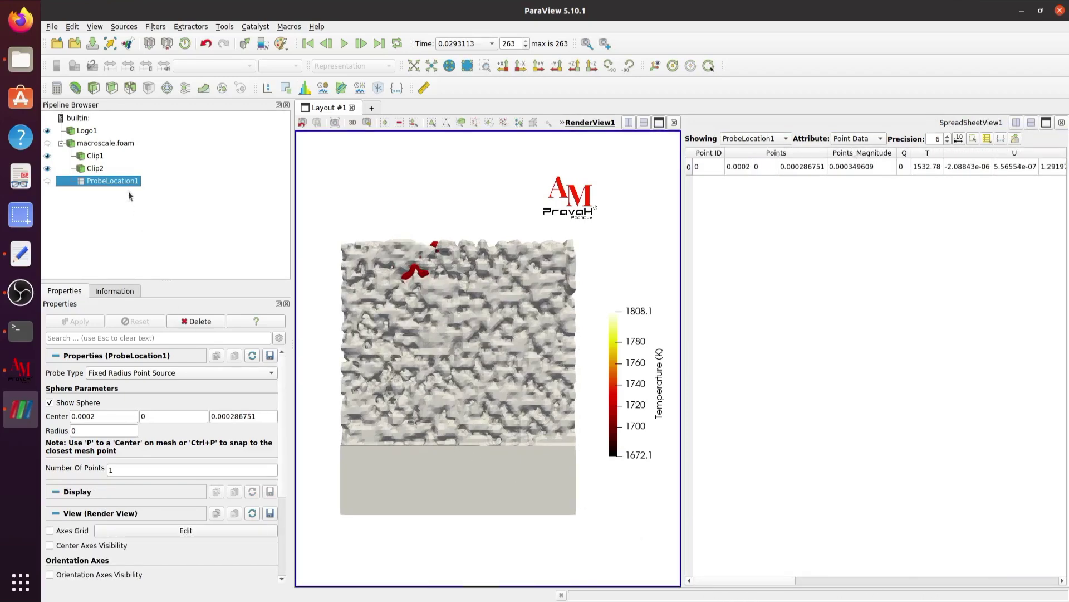
- Hide Clip1 and Clip2, show macroscale.foam, and move the logo clear of the domain in the render view
click(95, 158)
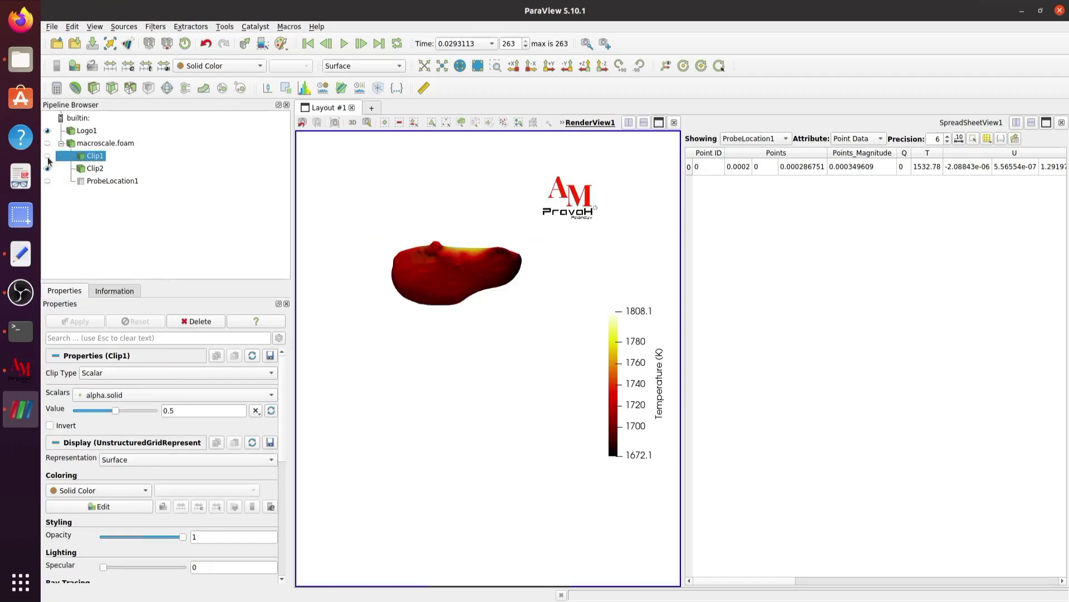
click(48, 158)
click(48, 168)
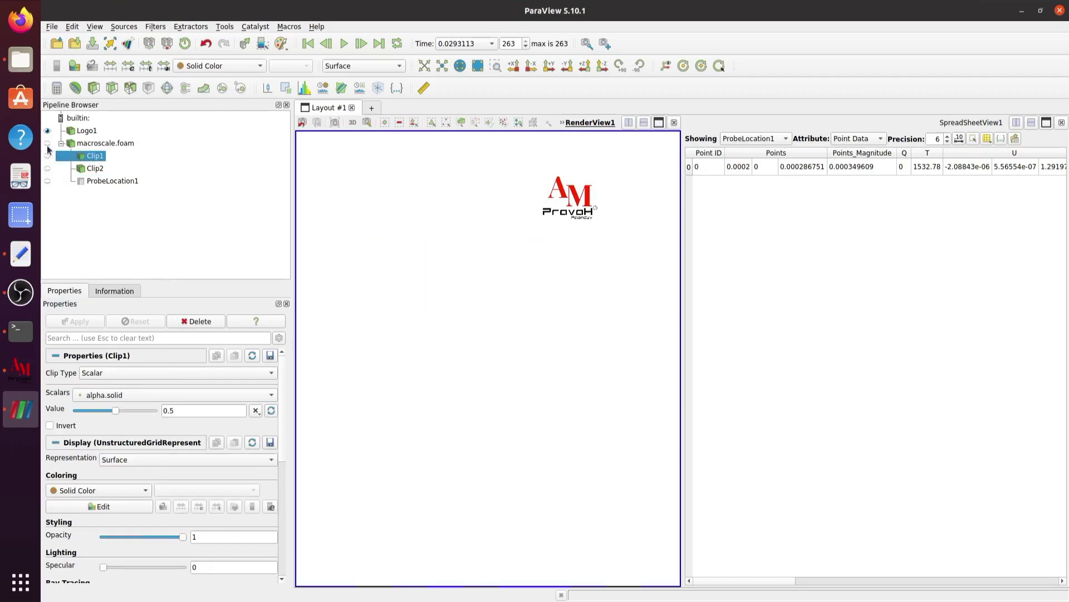
click(47, 145)
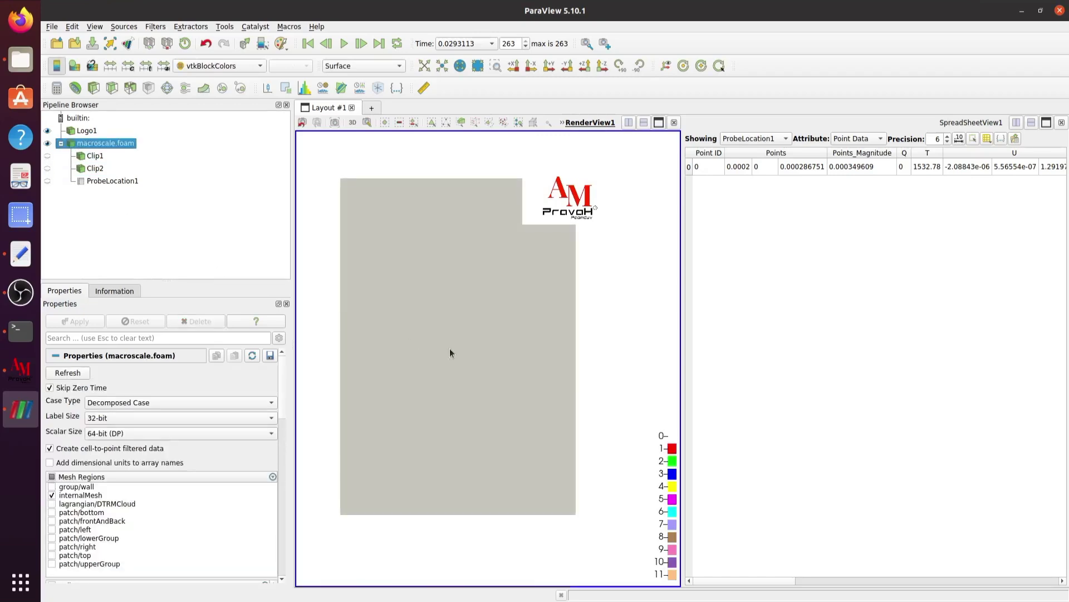
mouse_move(449, 349)
mouse_down()
mouse_move(470, 352)
mouse_move(454, 367)
mouse_up()
drag(582, 189, 627, 174)
middle_drag(423, 372, 440, 368)
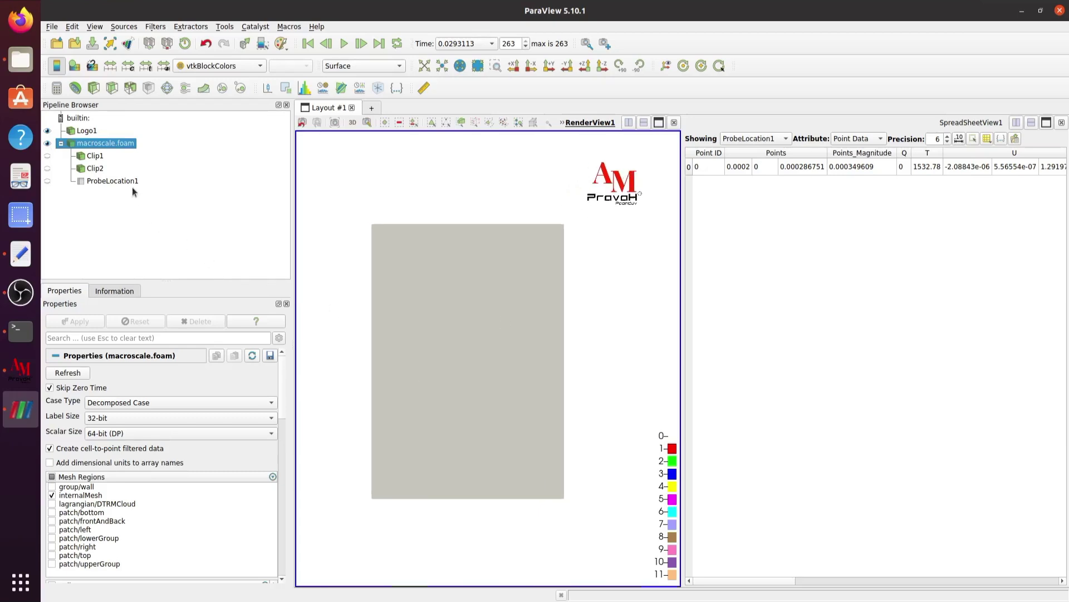
- Make macroscale.foam translucent by setting its opacity to 0.33
scroll(134, 501, down, 10)
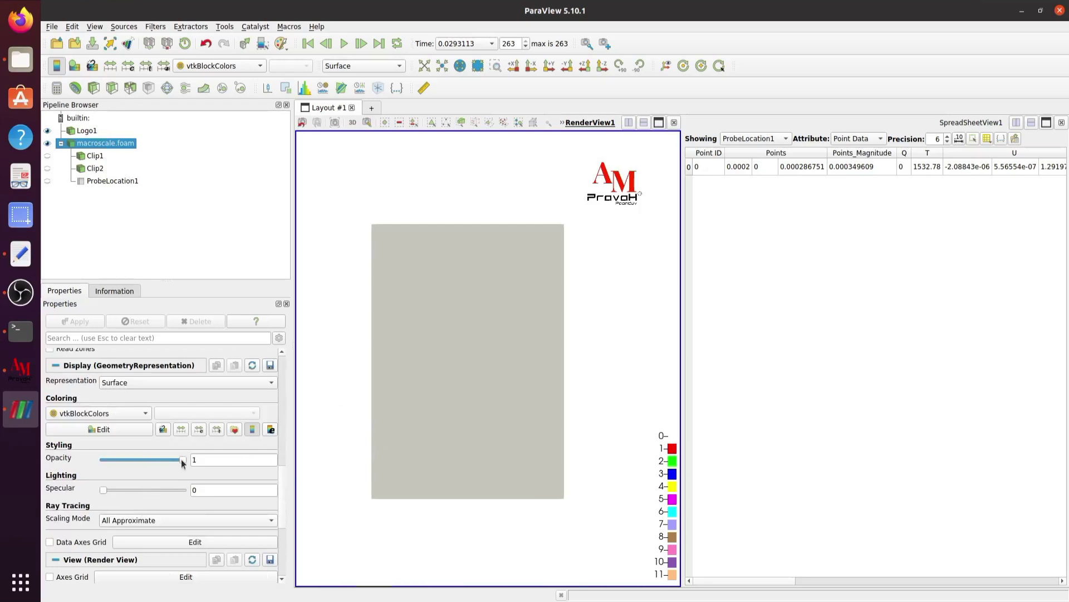
drag(162, 458, 129, 460)
drag(473, 468, 496, 472)
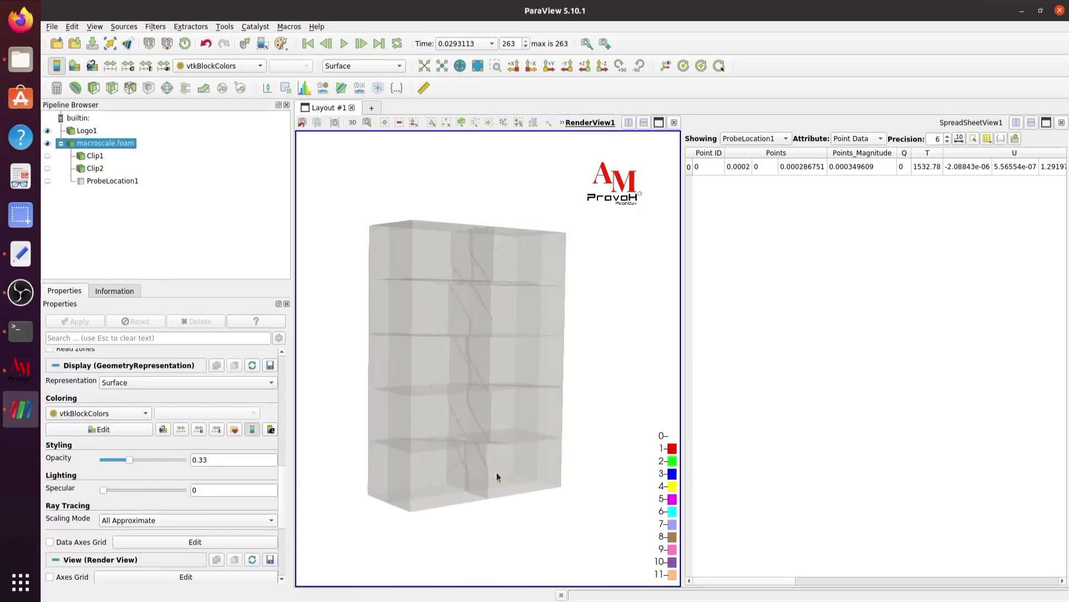
- Move the ProbeLocation1 sphere from the domain's middle into its lower corner region
click(112, 181)
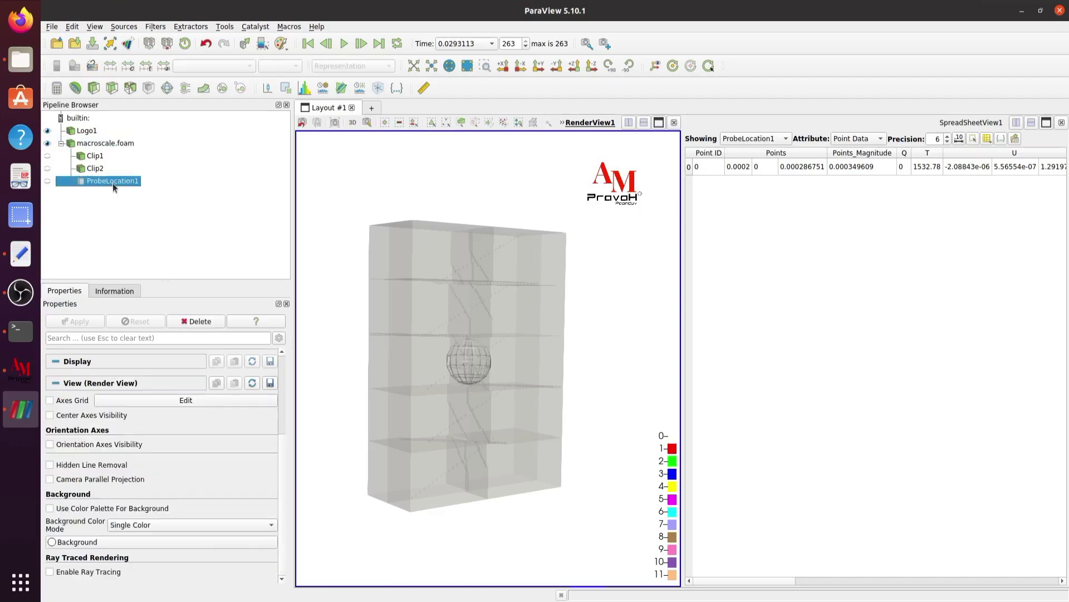
drag(397, 404, 372, 403)
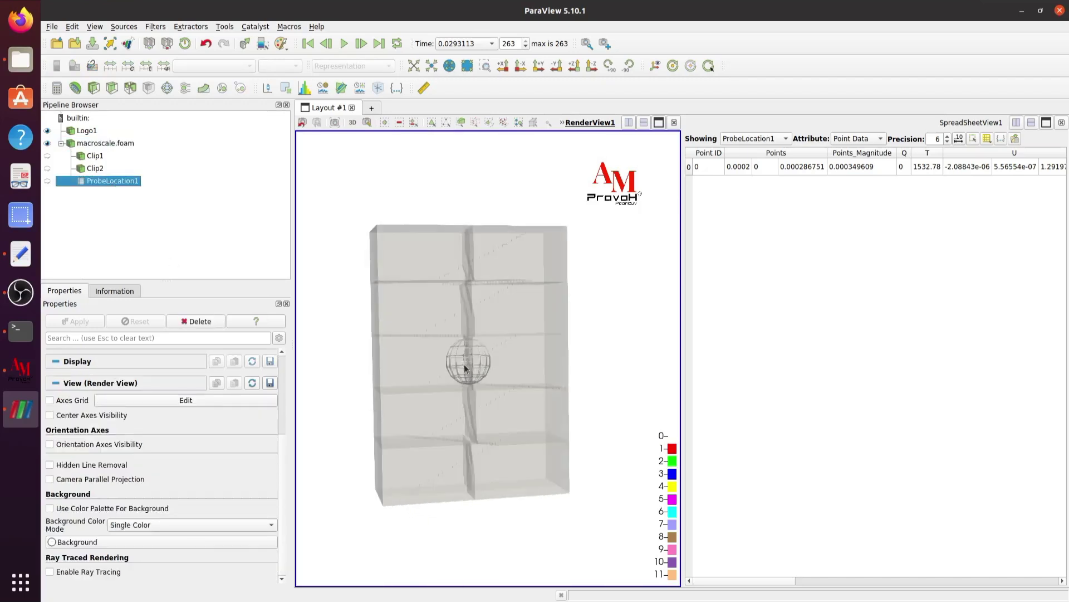
scroll(465, 367, up, 5)
scroll(458, 423, down, 5)
drag(469, 376, 411, 468)
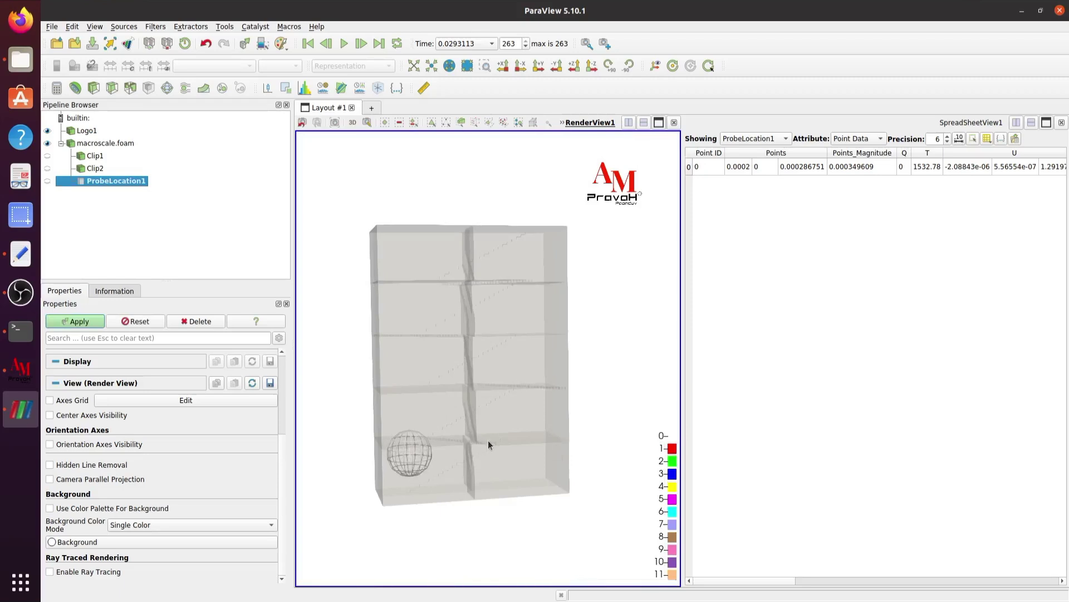
drag(488, 440, 406, 477)
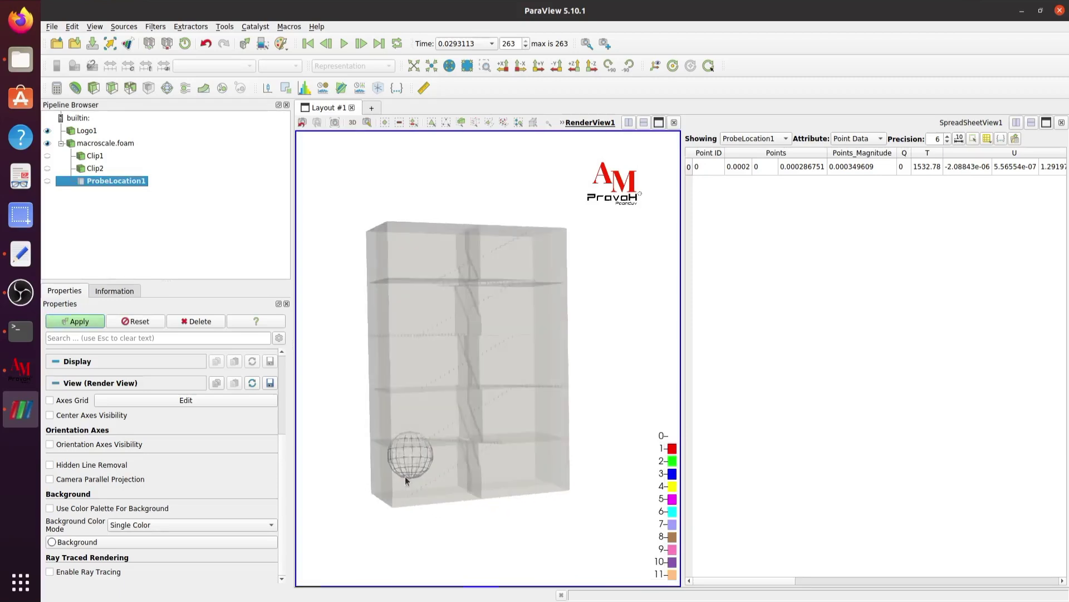
- Show Clip1 again inside the domain and set its opacity to 0.23
click(48, 156)
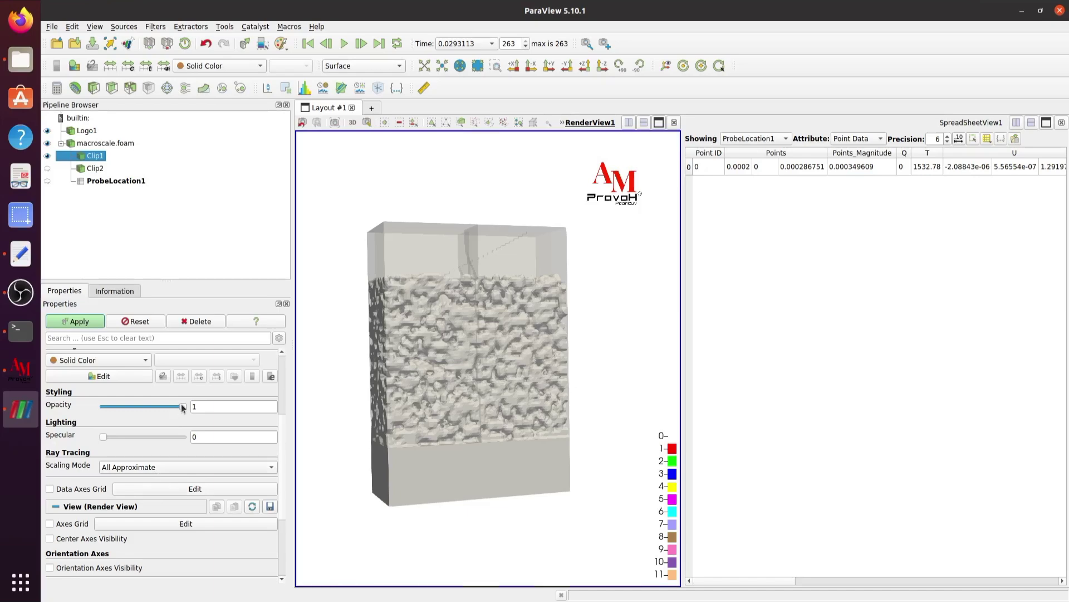
drag(182, 407, 124, 414)
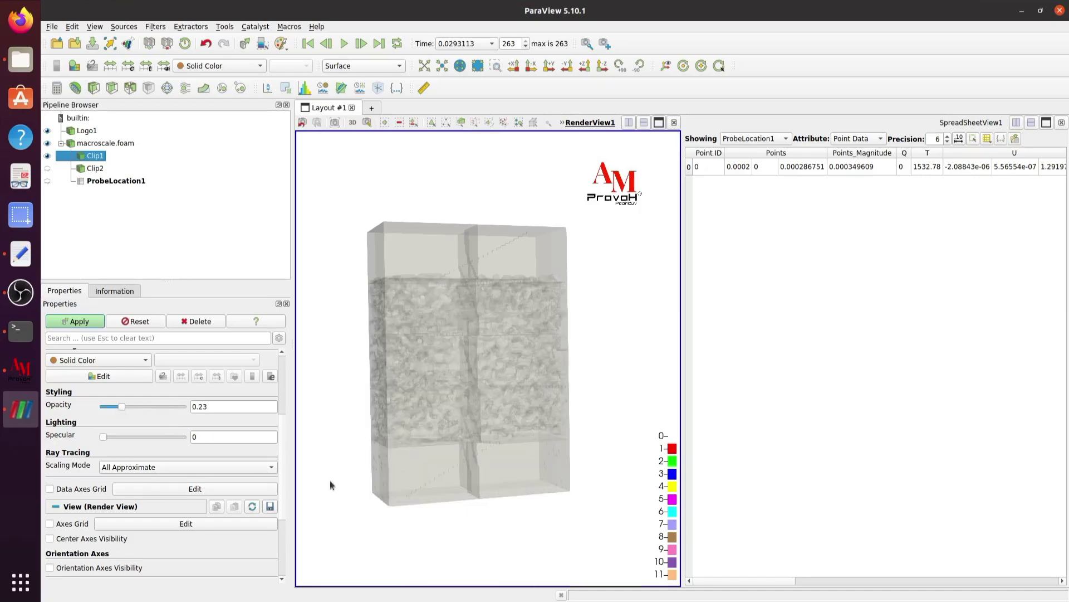
drag(403, 494, 444, 498)
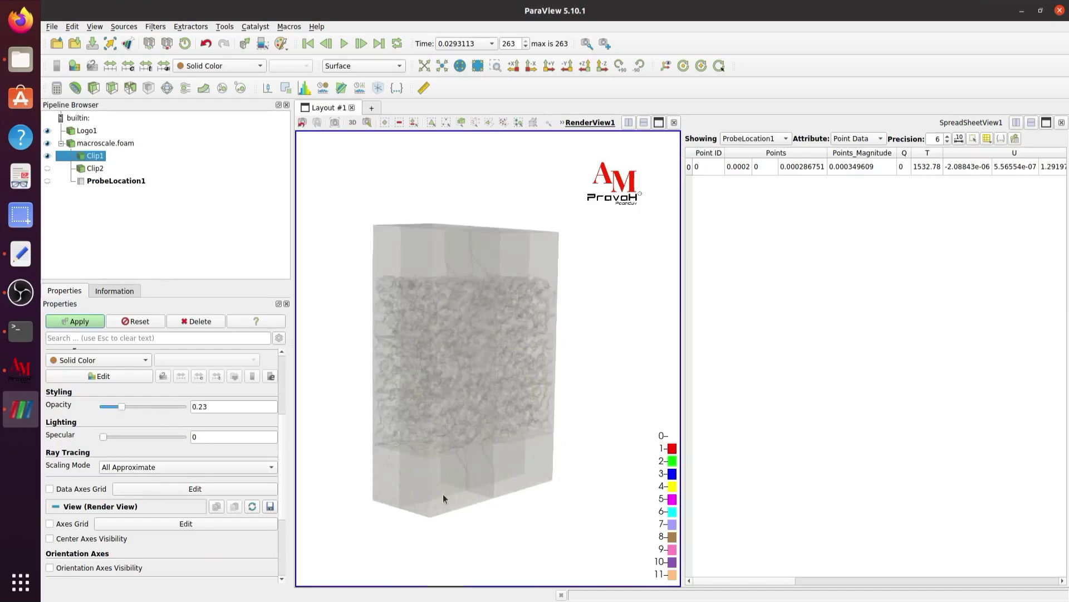
- Adjust the probe sphere within the substrate from a side view, to a center of about (-9.2e-06, -2.9e-05, -4.9e-05), and apply it
click(114, 181)
drag(421, 471, 460, 507)
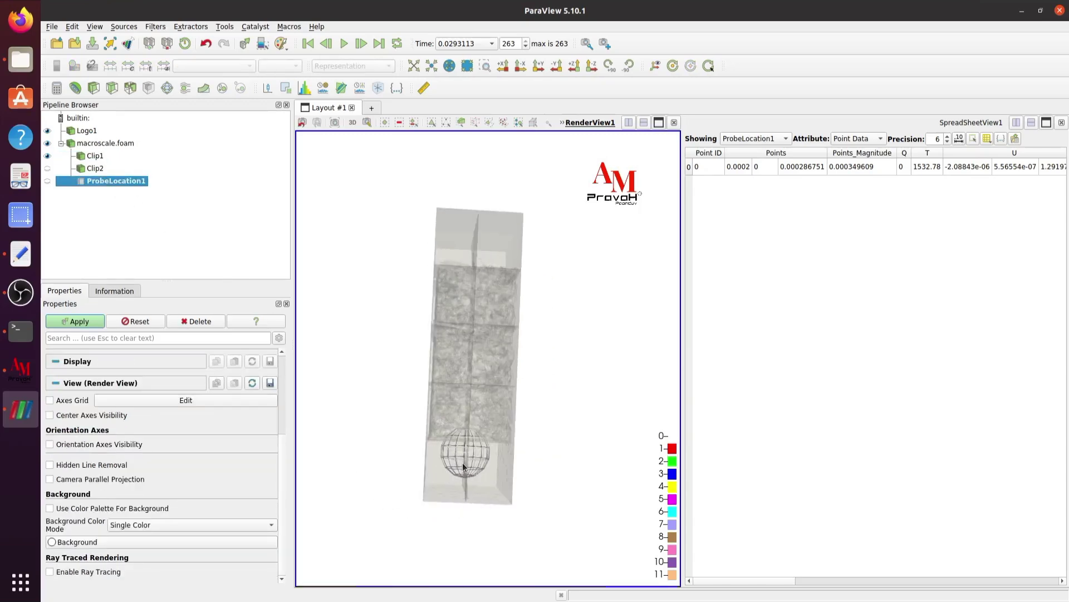
drag(463, 462, 404, 479)
click(539, 65)
click(503, 66)
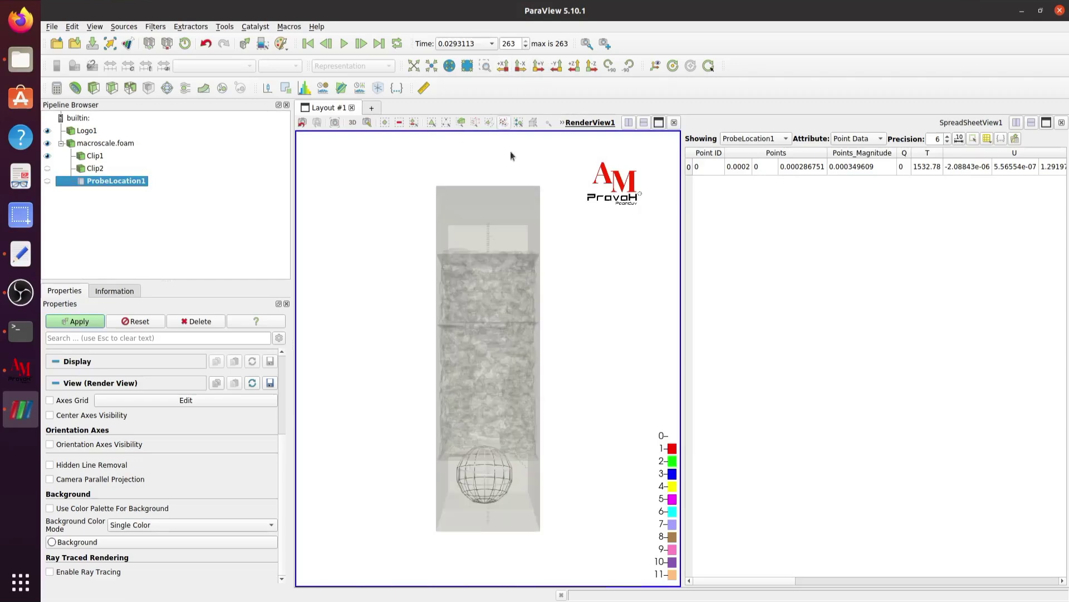
drag(507, 486, 512, 481)
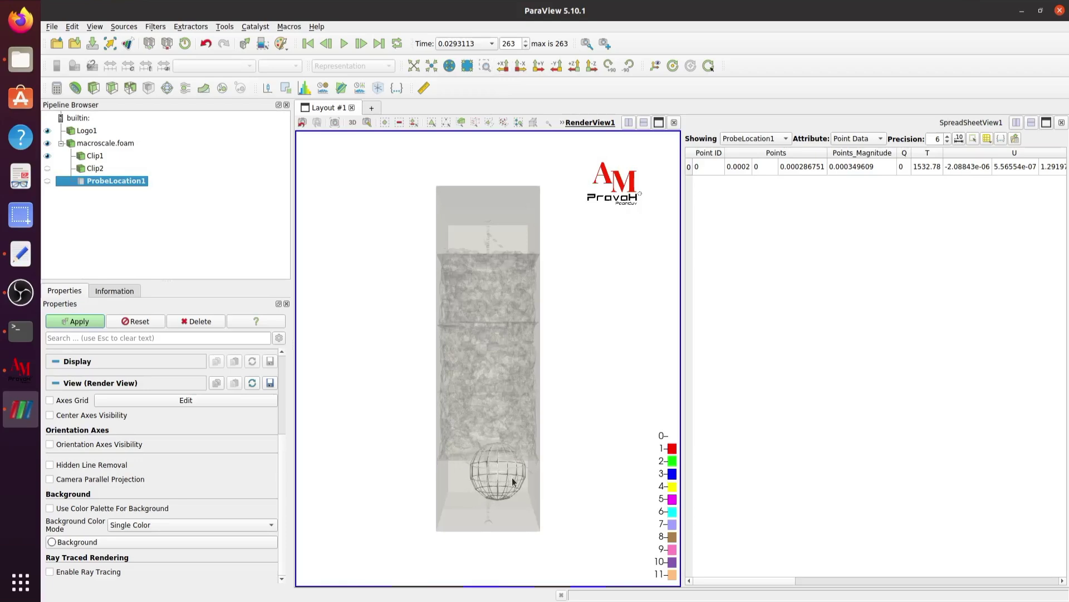
drag(523, 423, 440, 423)
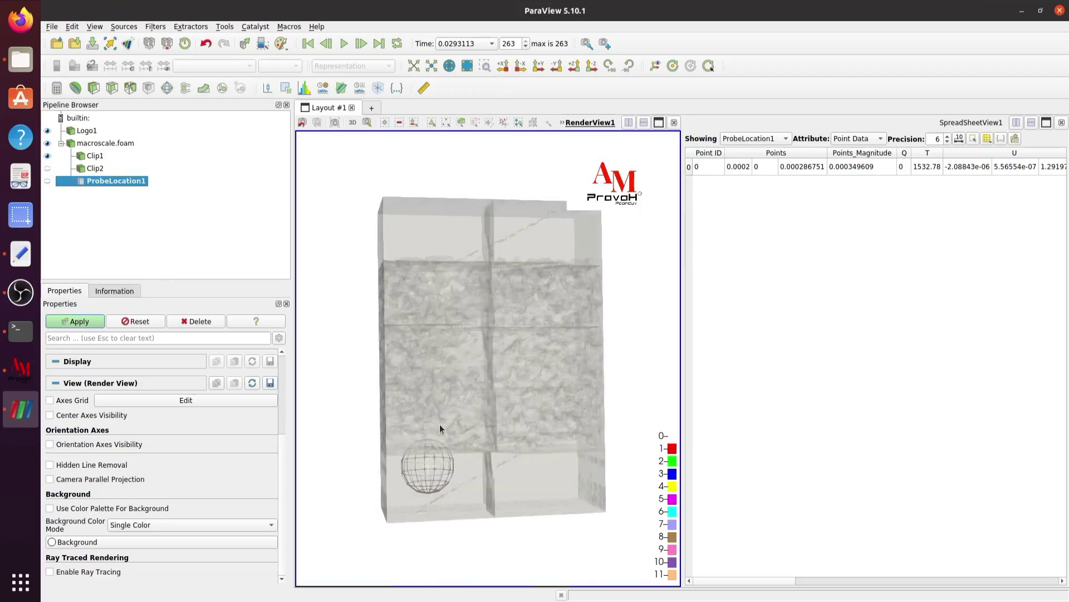
click(538, 66)
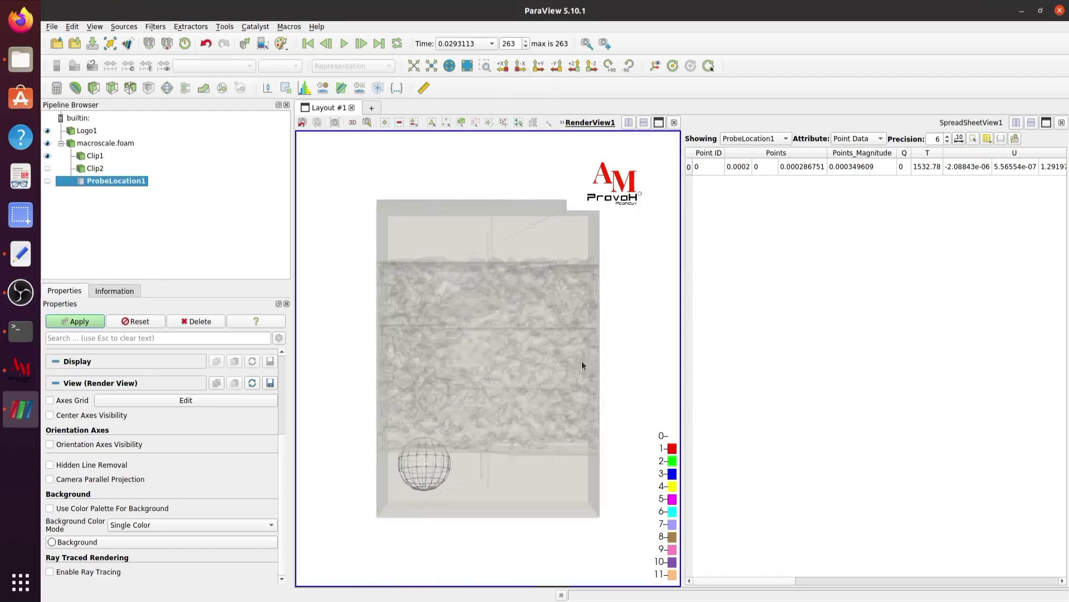
click(81, 322)
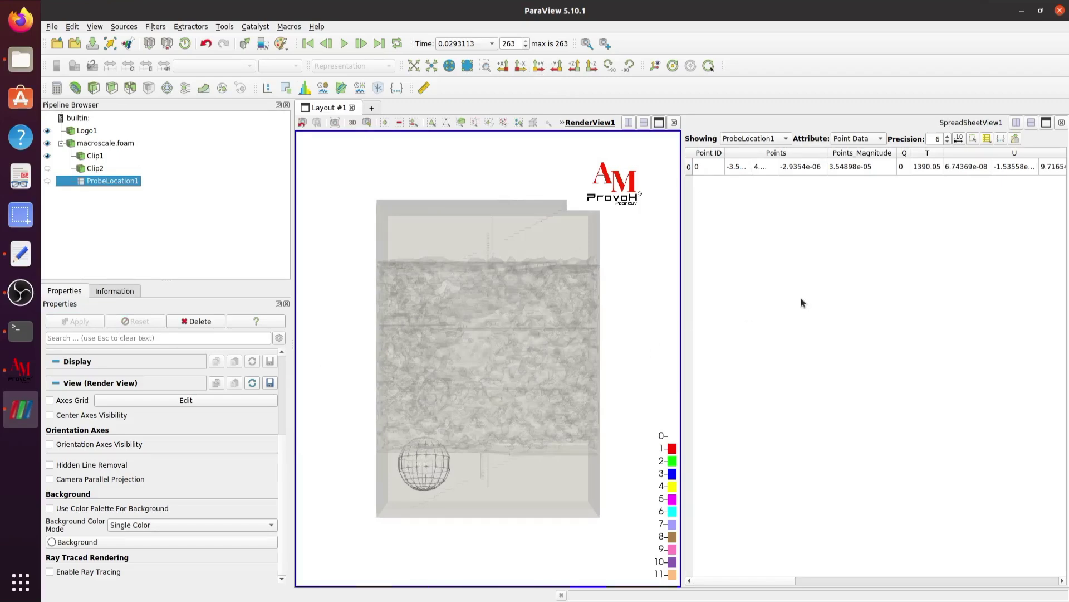
- Look through the probe's columns in the spreadsheet and select its data row, row 0
click(871, 295)
mouse_move(763, 584)
mouse_down()
mouse_move(891, 584)
mouse_move(755, 589)
mouse_up()
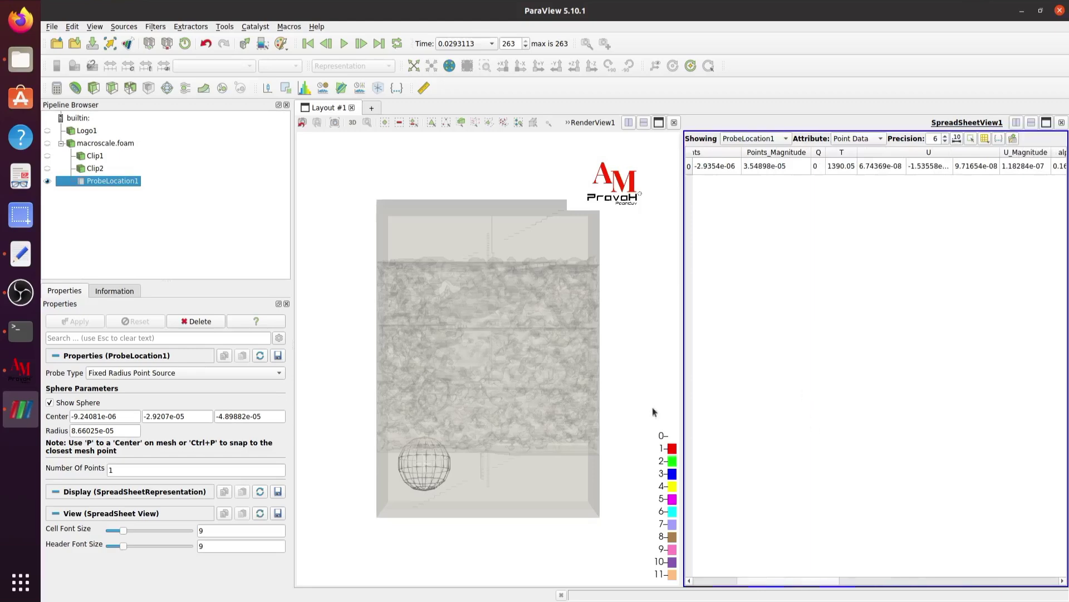
click(836, 169)
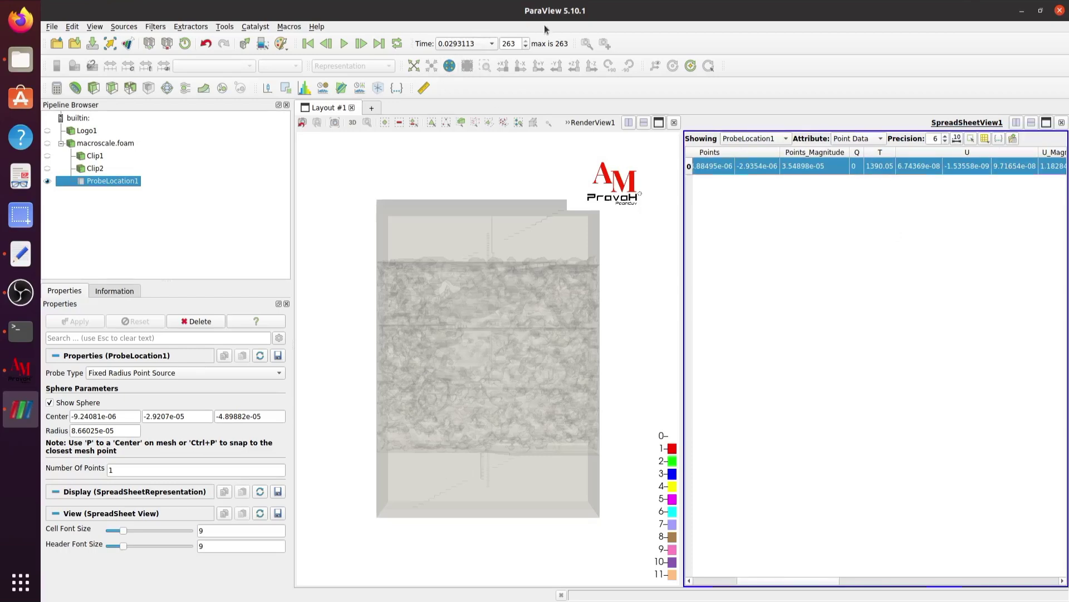
middle_drag(530, 355, 517, 366)
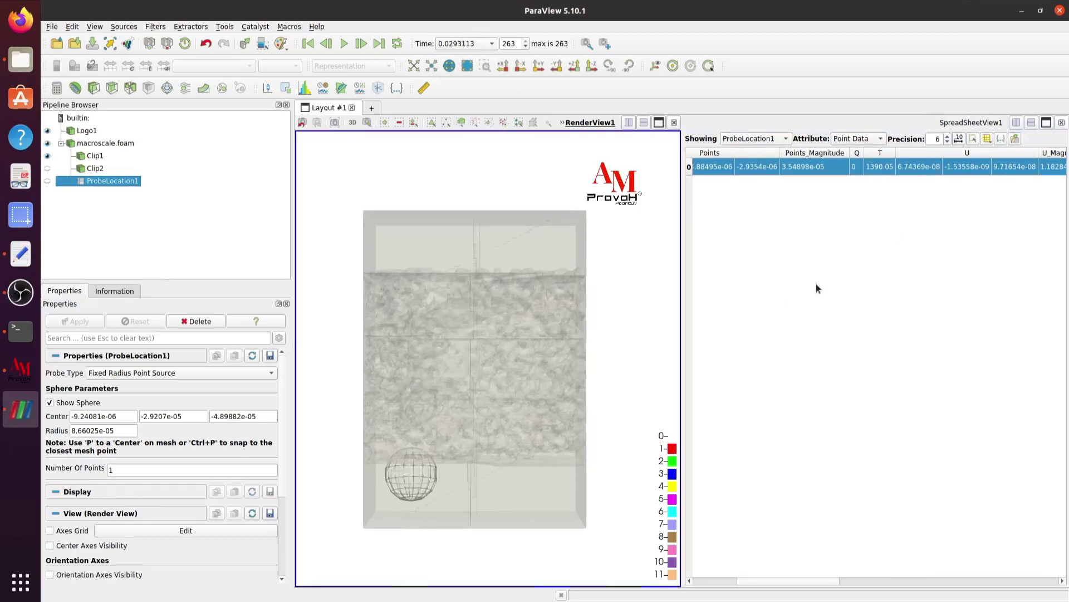
click(818, 576)
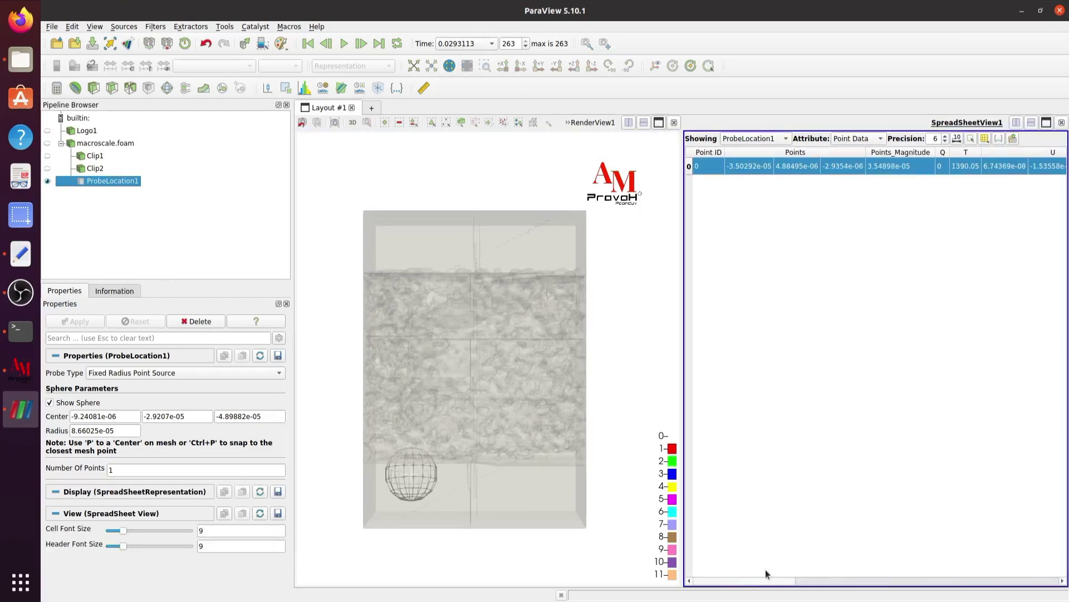
click(689, 167)
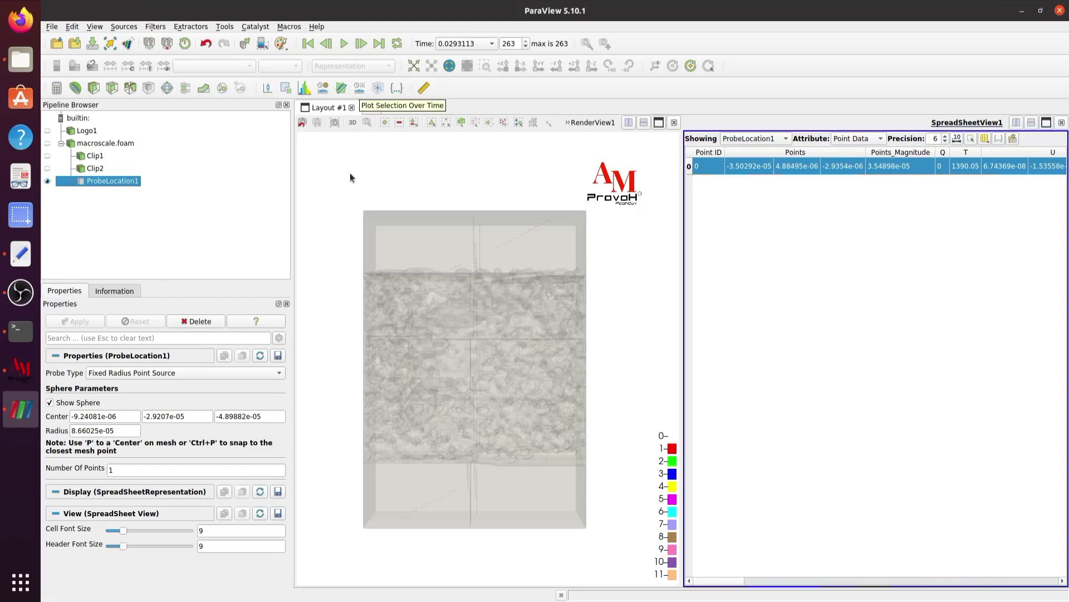
- Apply Plot Selection Over Time to the selected probe point, accepting the slow operation, and close the spreadsheet view
click(359, 89)
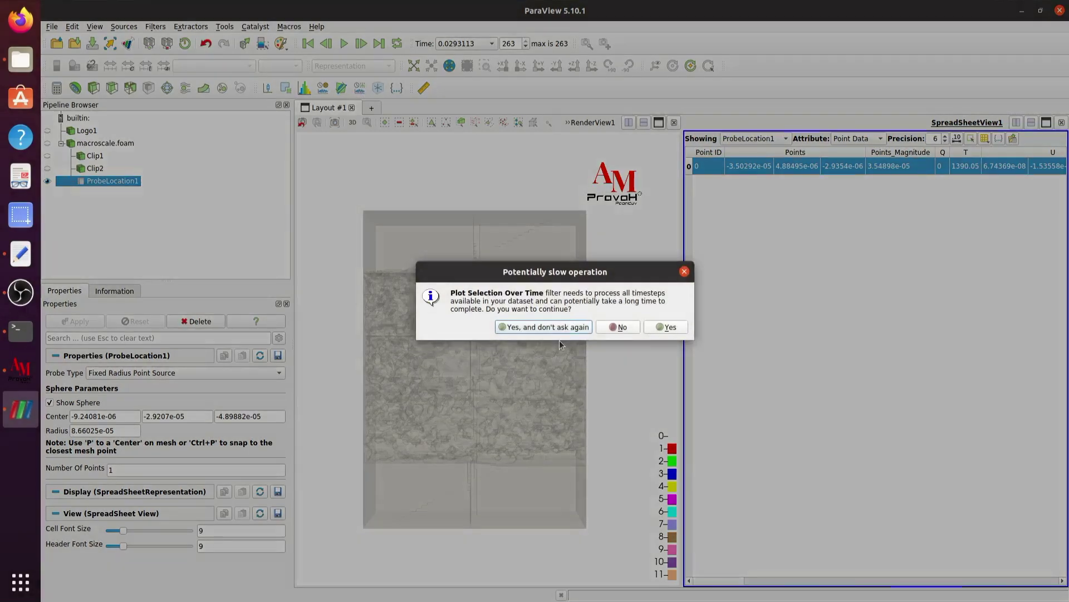
click(664, 327)
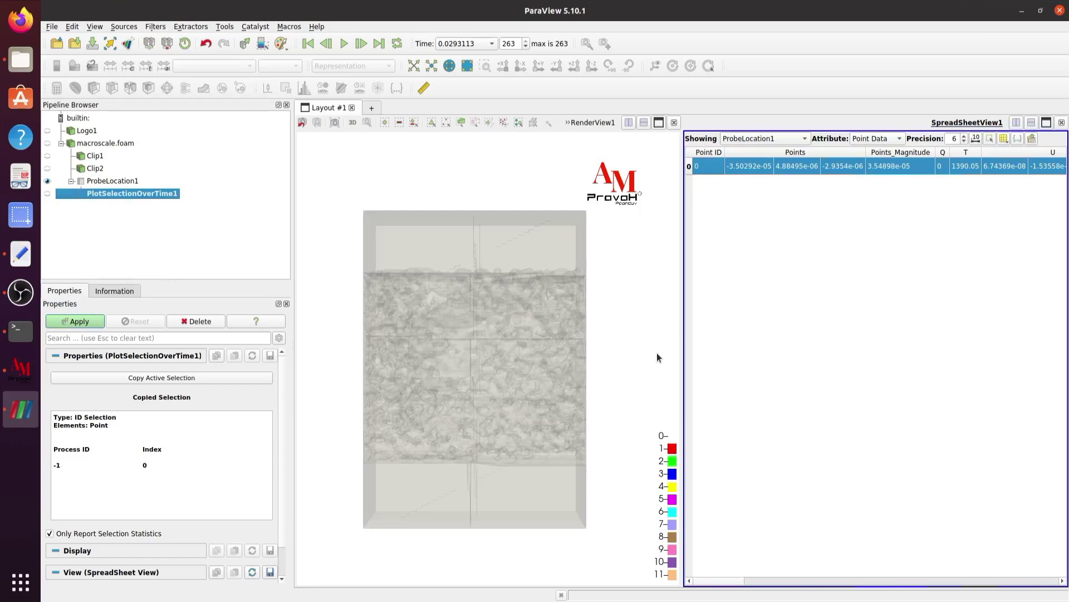
click(80, 323)
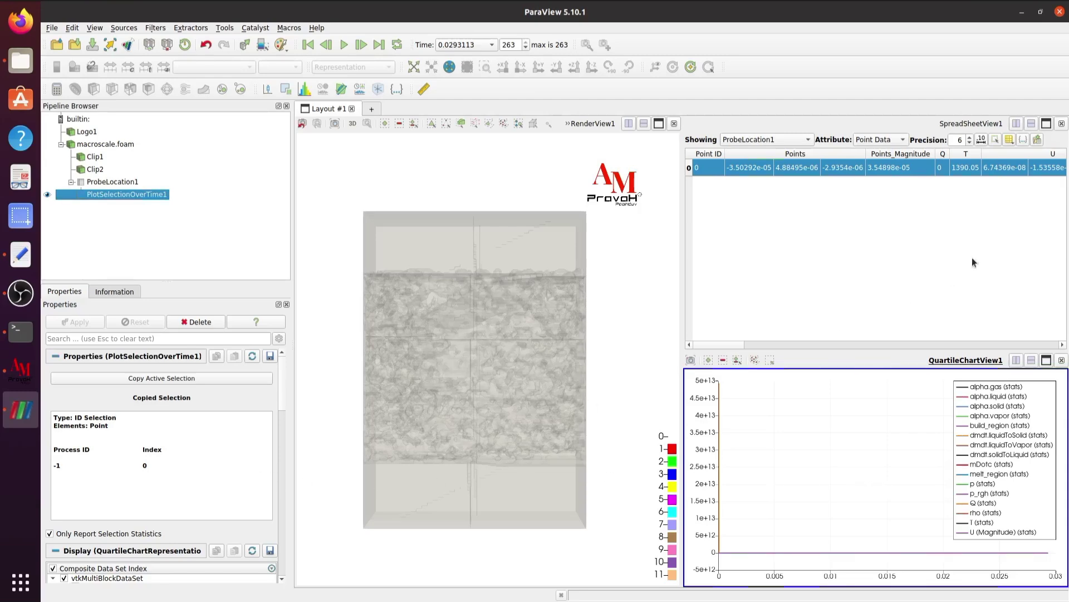
click(1061, 123)
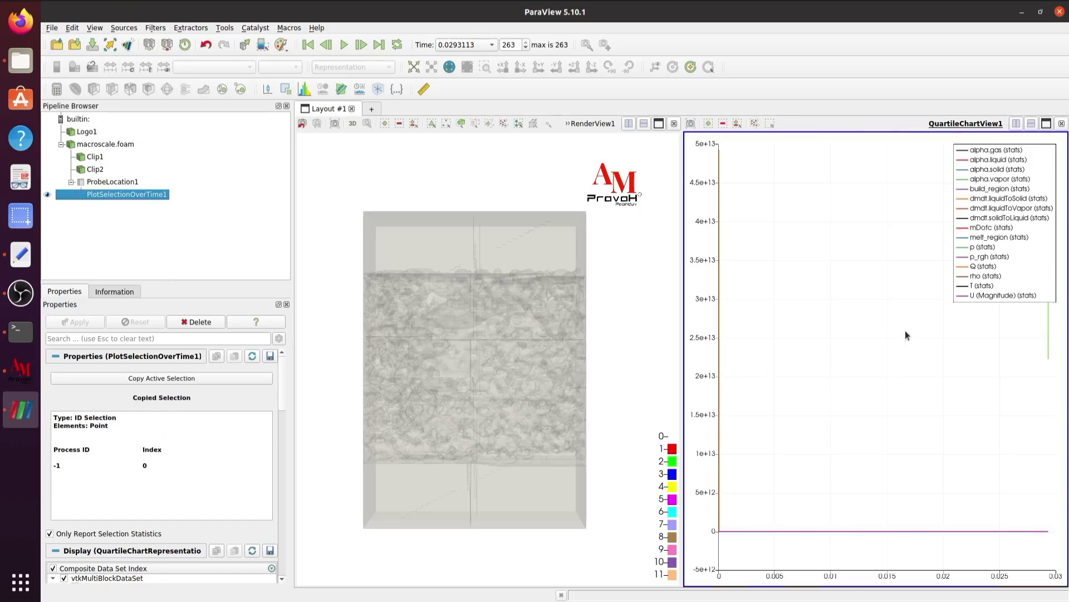
- Limit the over-time chart to the T (stats) series by disabling every other variable
scroll(159, 469, down, 10)
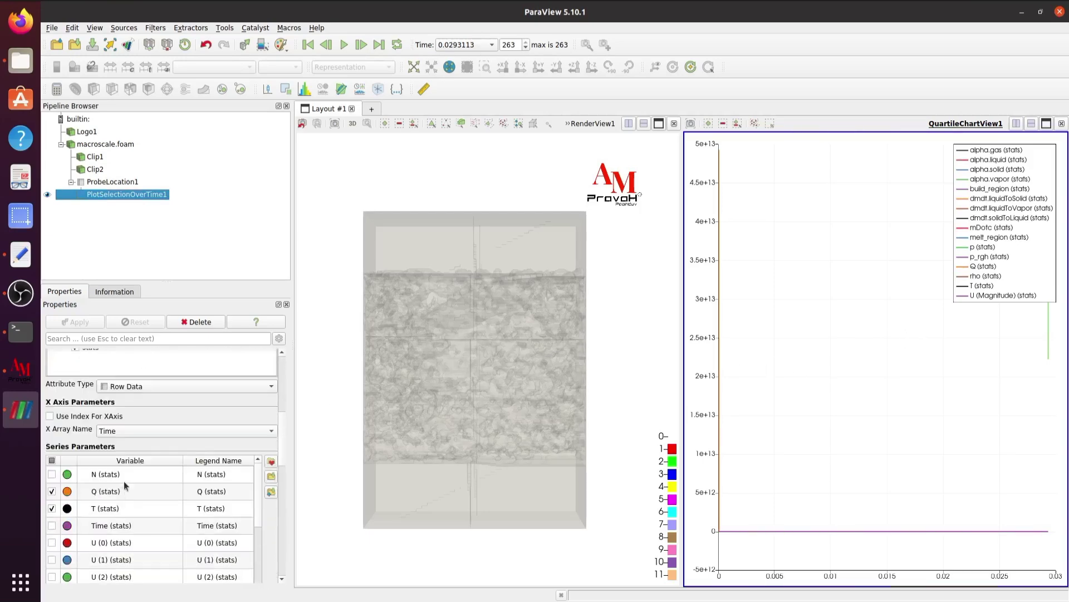
click(52, 391)
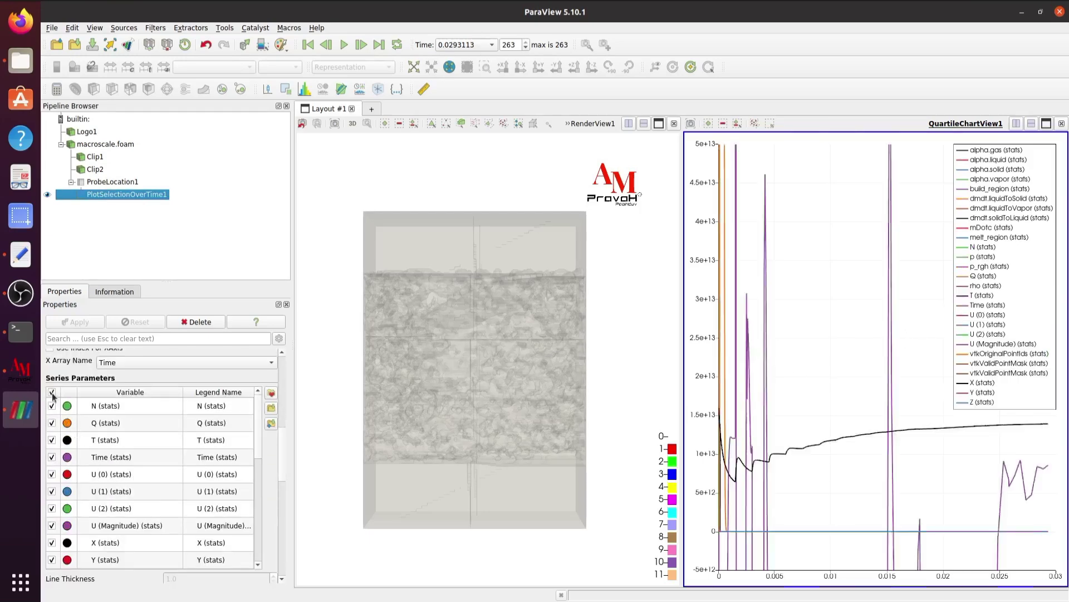
click(51, 392)
click(52, 440)
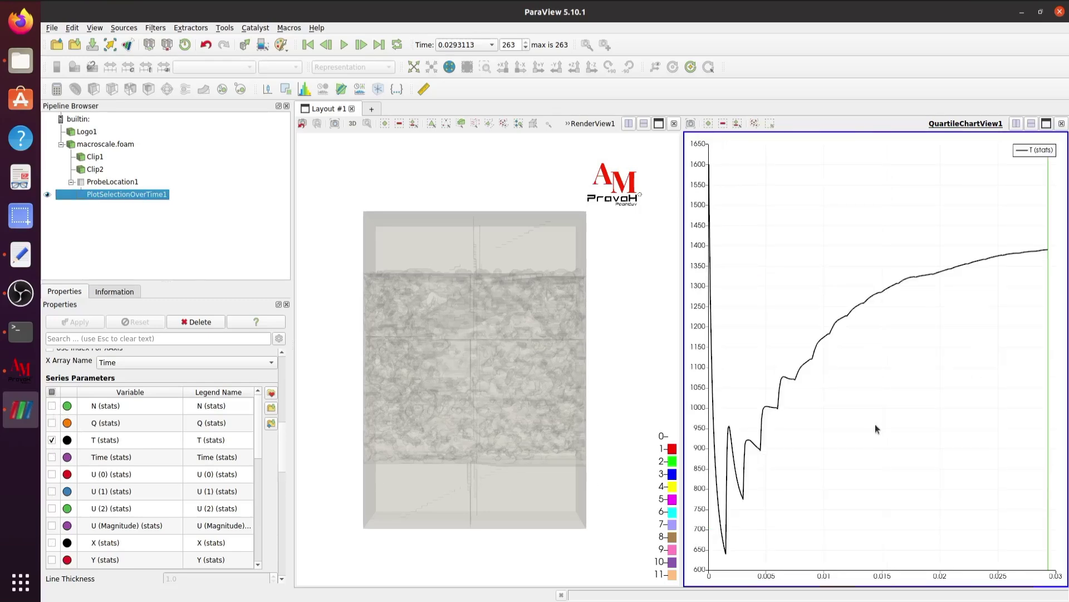
- Widen the over-time chart view and examine the full T (stats) curve, including its first low point
scroll(876, 427, down, 1)
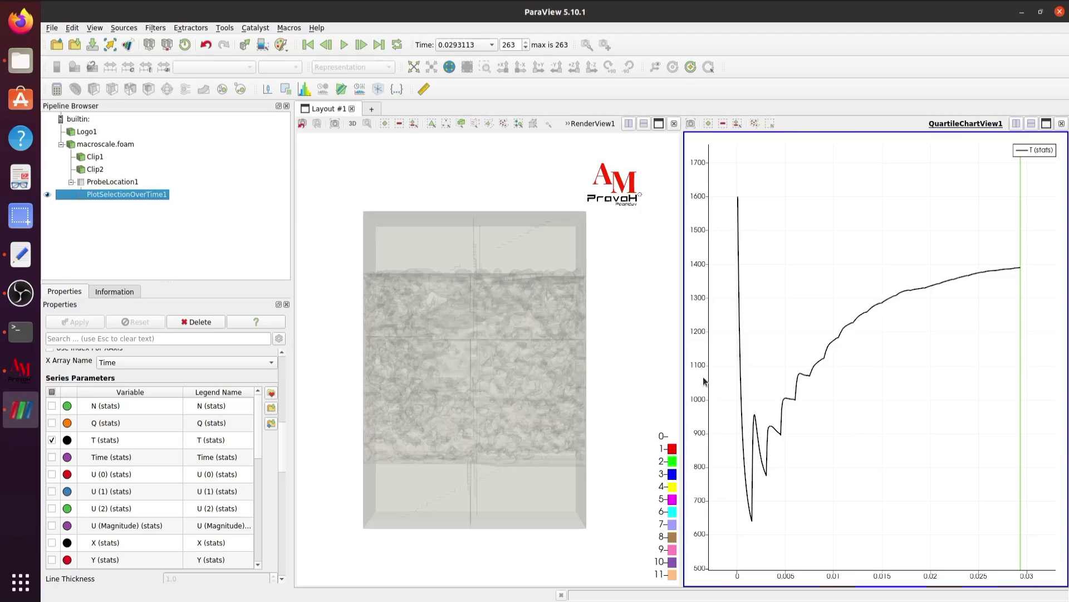
drag(682, 370, 616, 370)
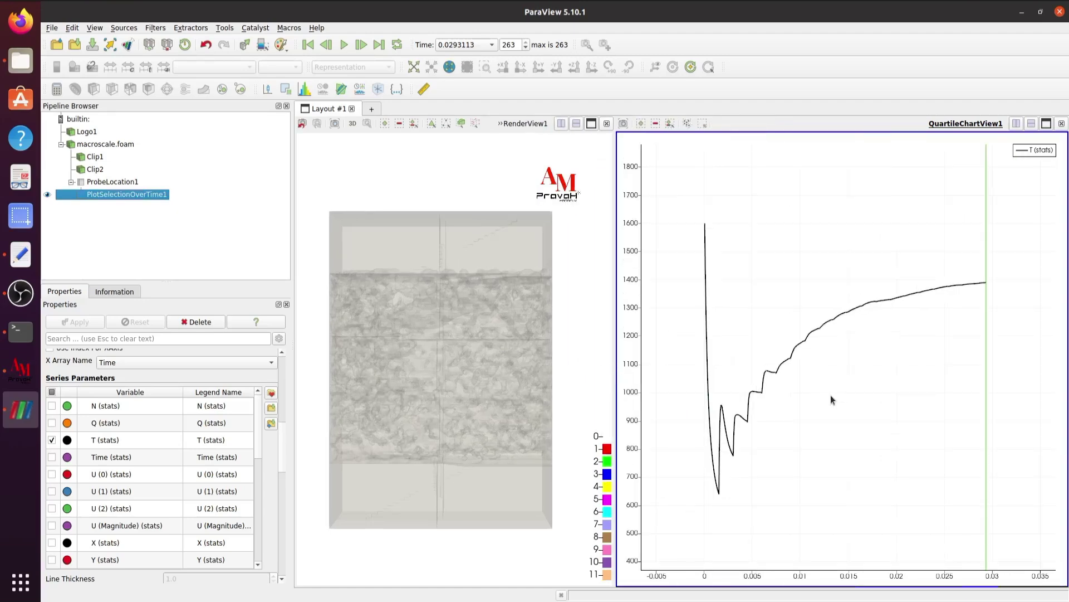
scroll(829, 399, up, 2)
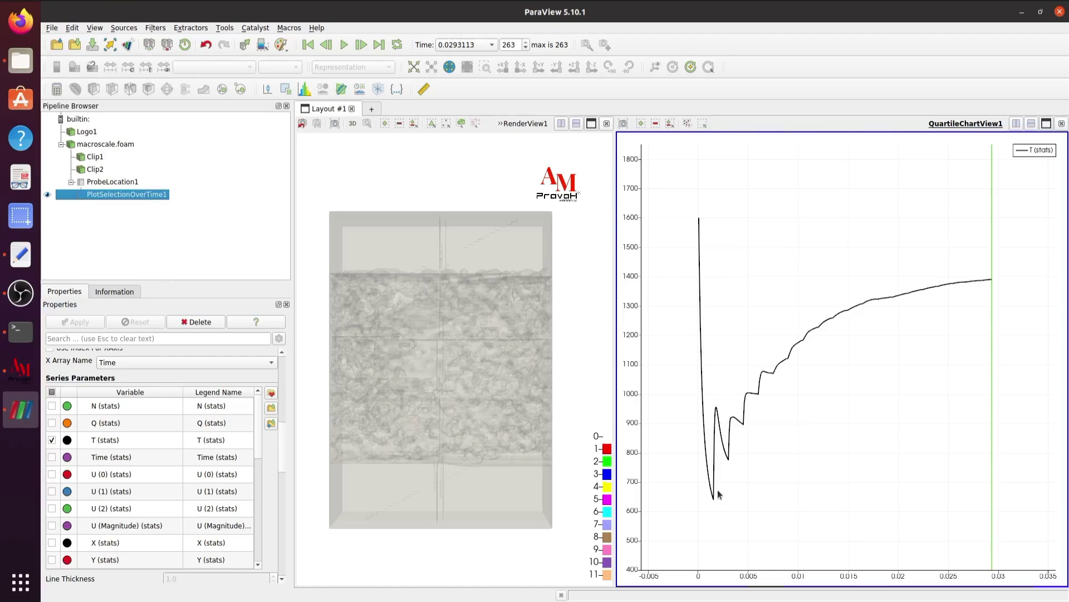
mouse_move(718, 505)
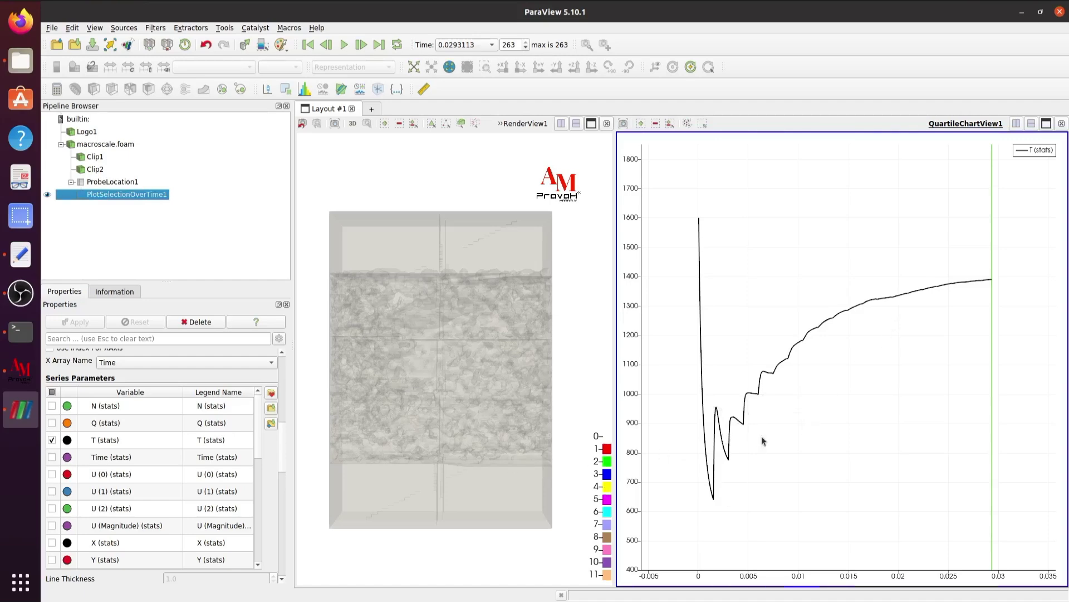
scroll(827, 416, down, 1)
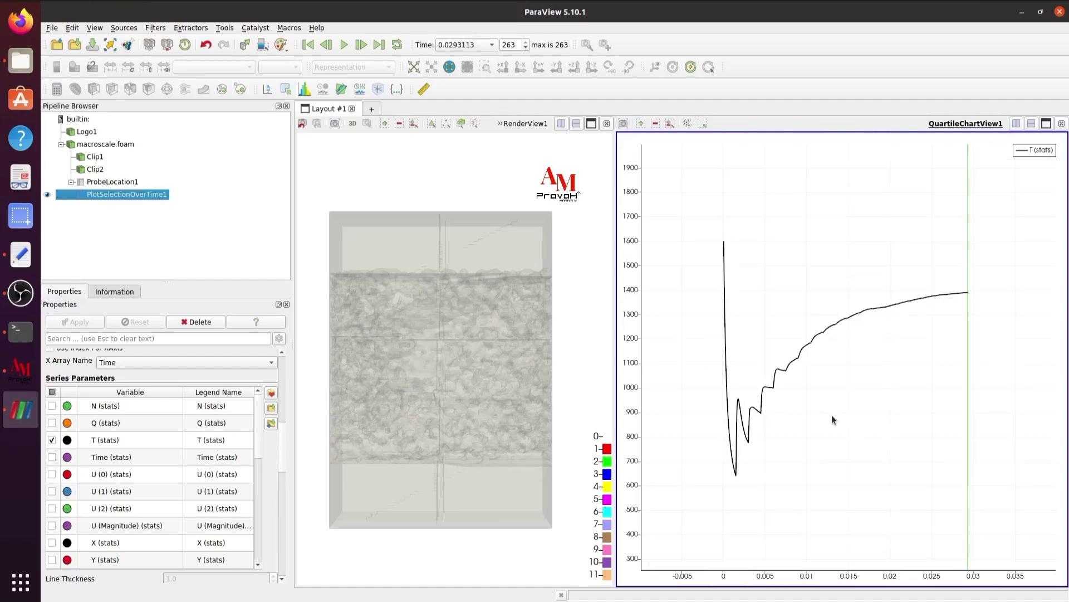
- Move the probe sphere to center (-2.0623e-05, 5.62153e-05, -1.89964e-05) near the top of the substrate and apply it
middle_drag(449, 403, 453, 415)
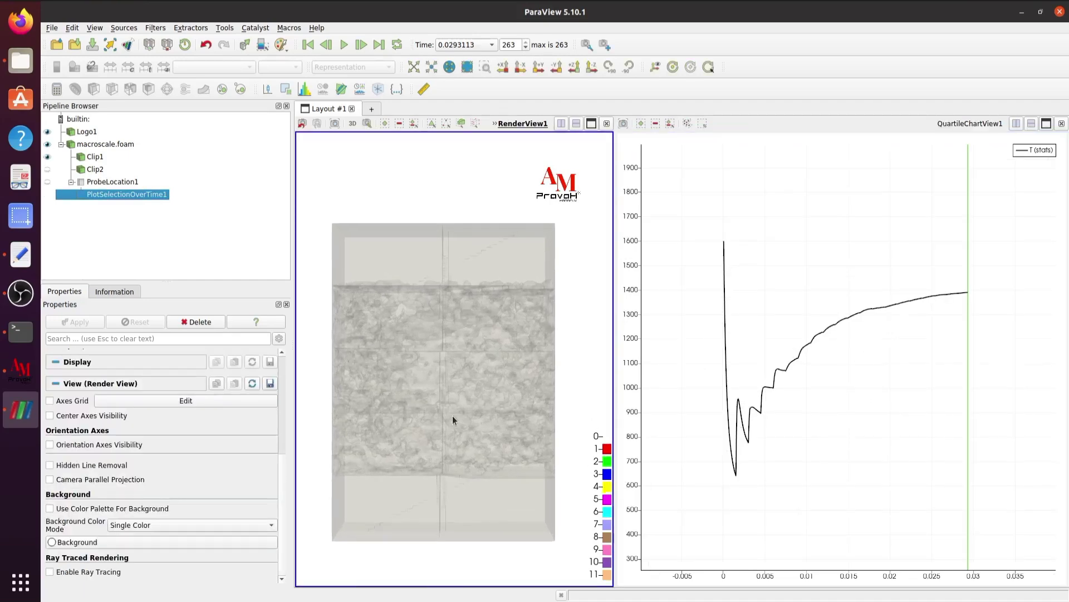
click(715, 405)
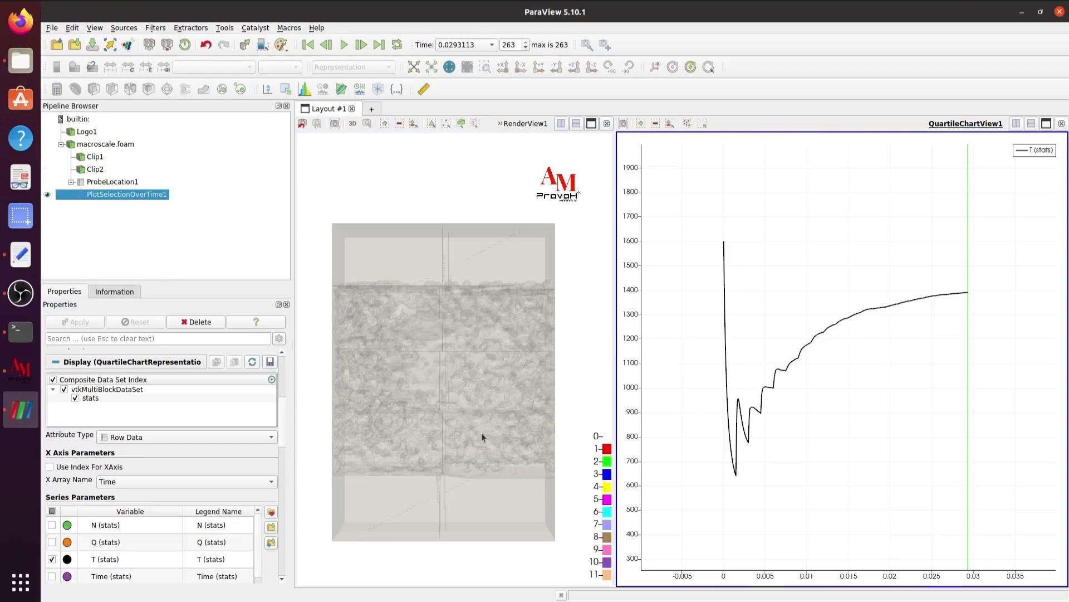
drag(481, 432, 538, 445)
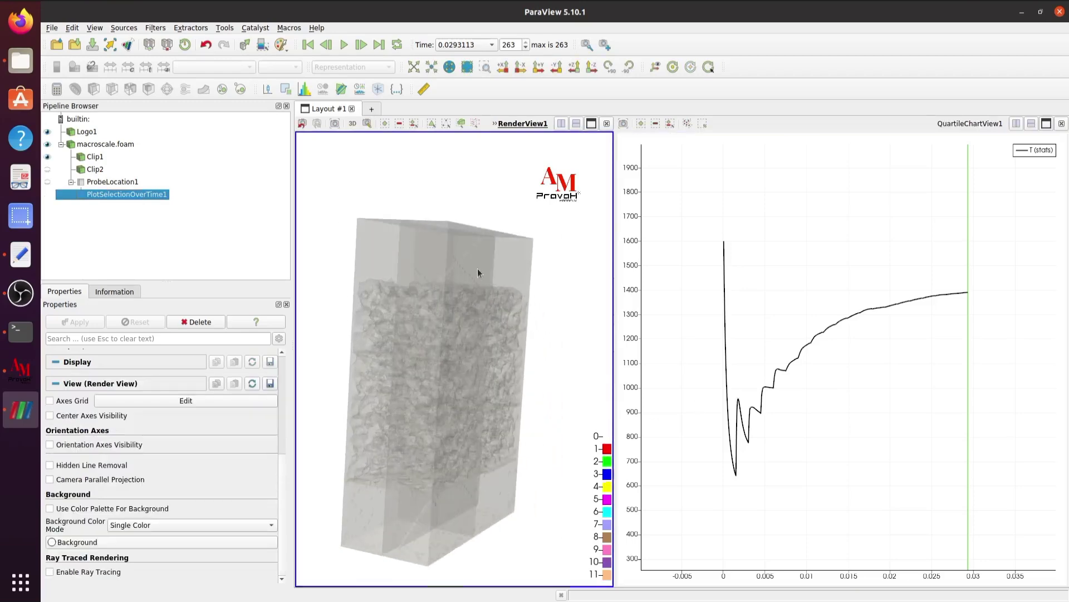
click(92, 184)
drag(446, 426, 473, 415)
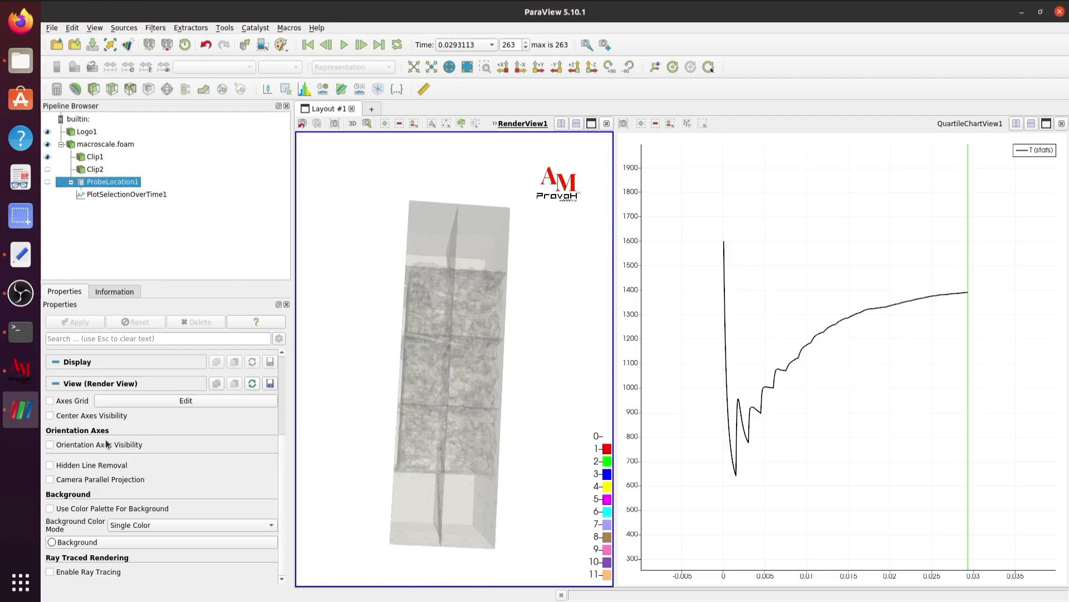
drag(437, 537, 518, 534)
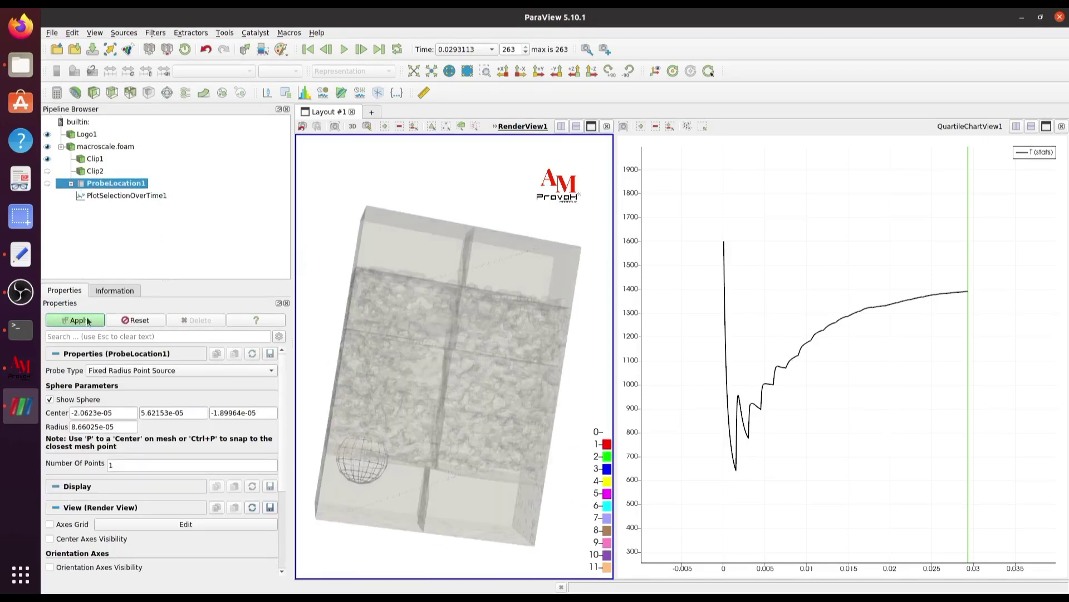
click(79, 320)
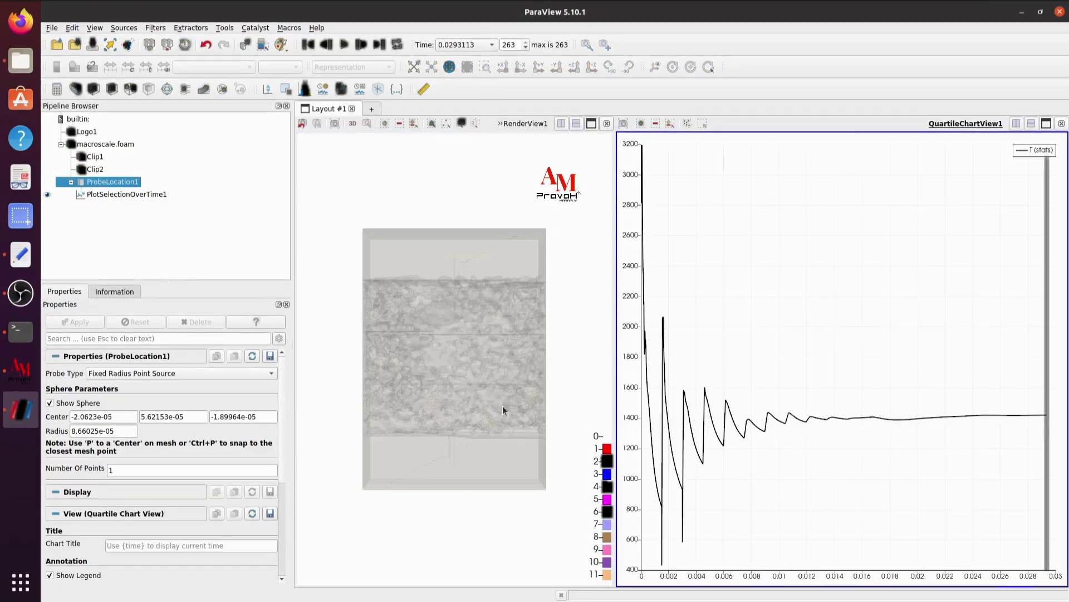
- Examine the relocated probe's temperature-over-time curve, checking its initial value, successive peaks and final plateau
scroll(503, 406, up, 2)
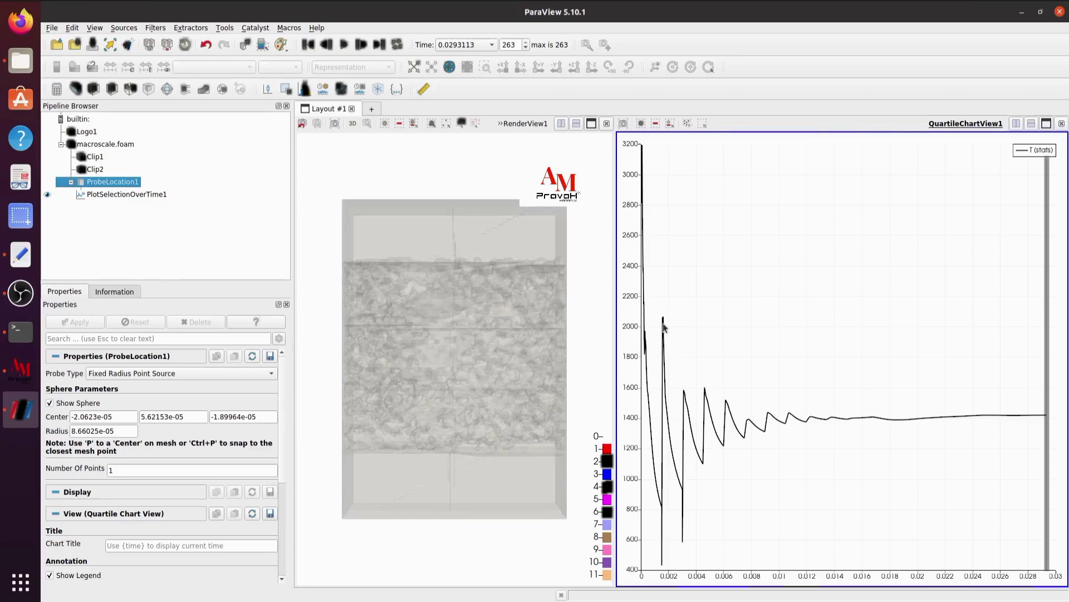
mouse_move(731, 408)
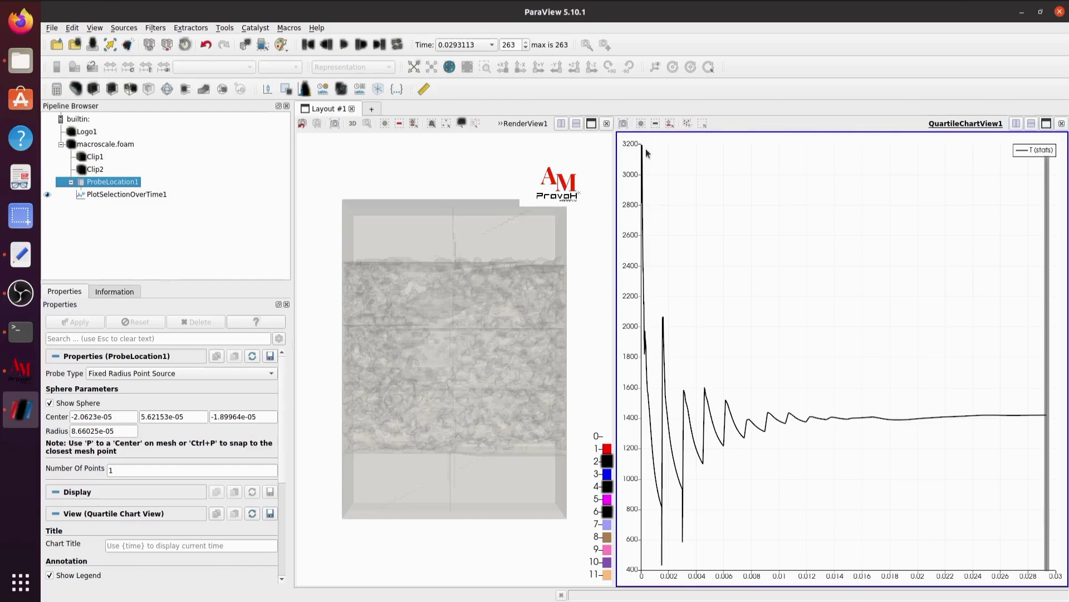
mouse_move(664, 323)
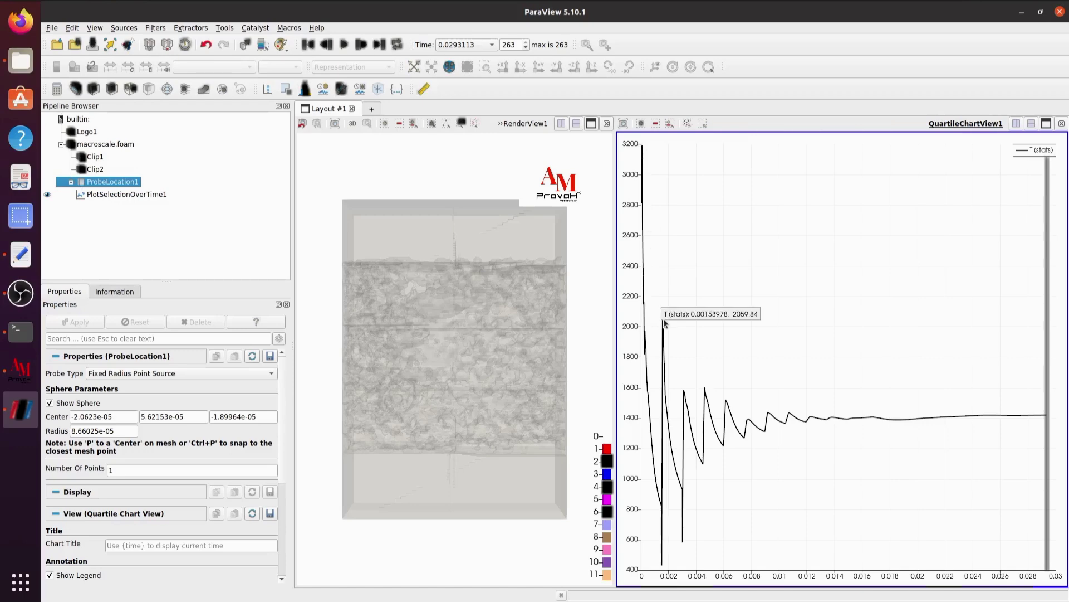
mouse_move(686, 393)
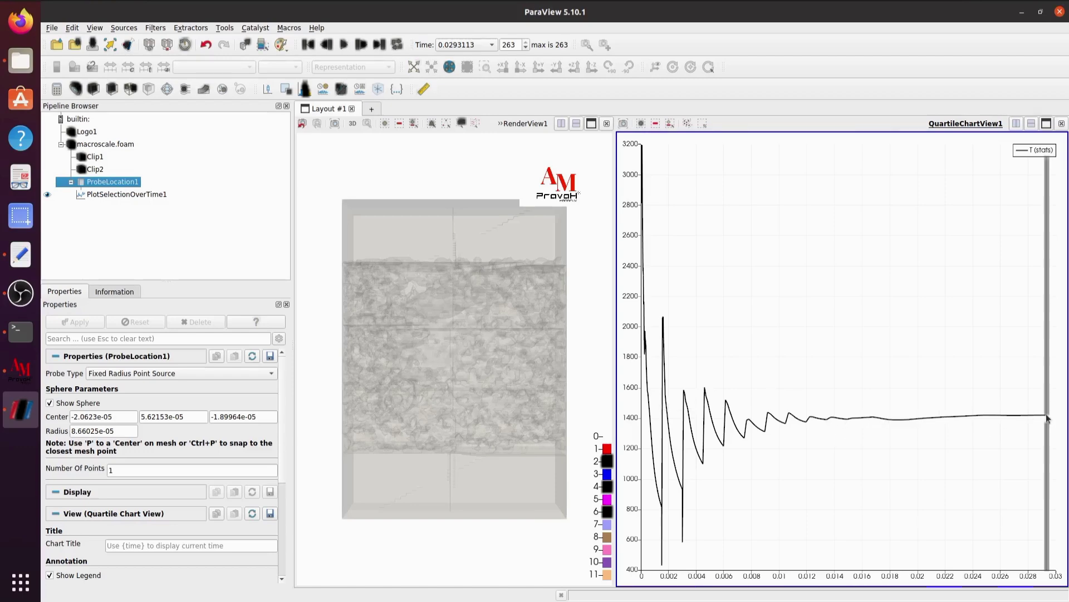
mouse_move(1047, 417)
mouse_move(923, 420)
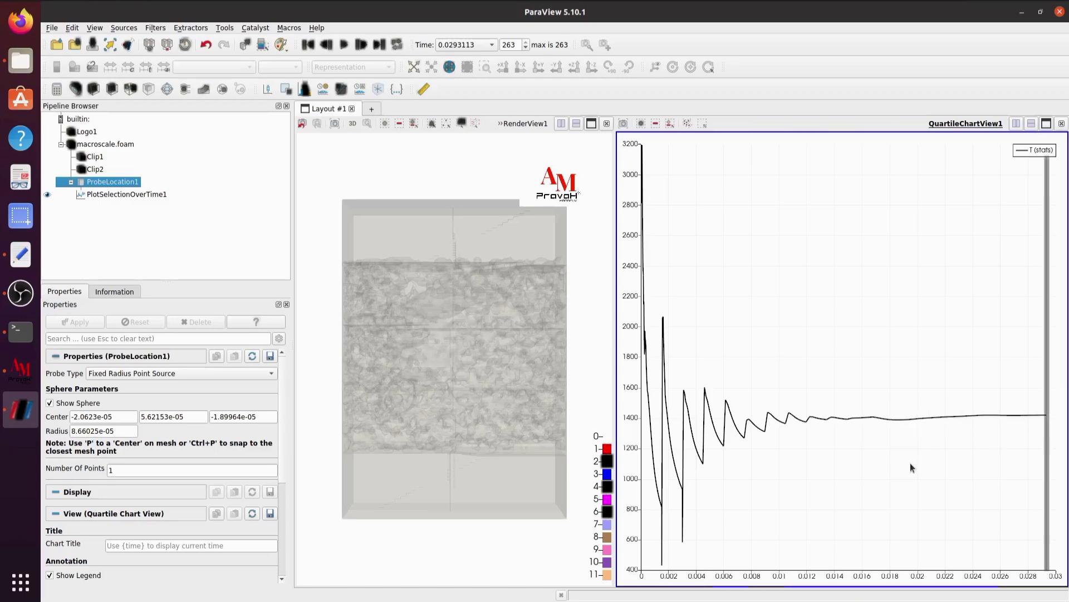
scroll(910, 462, down, 1)
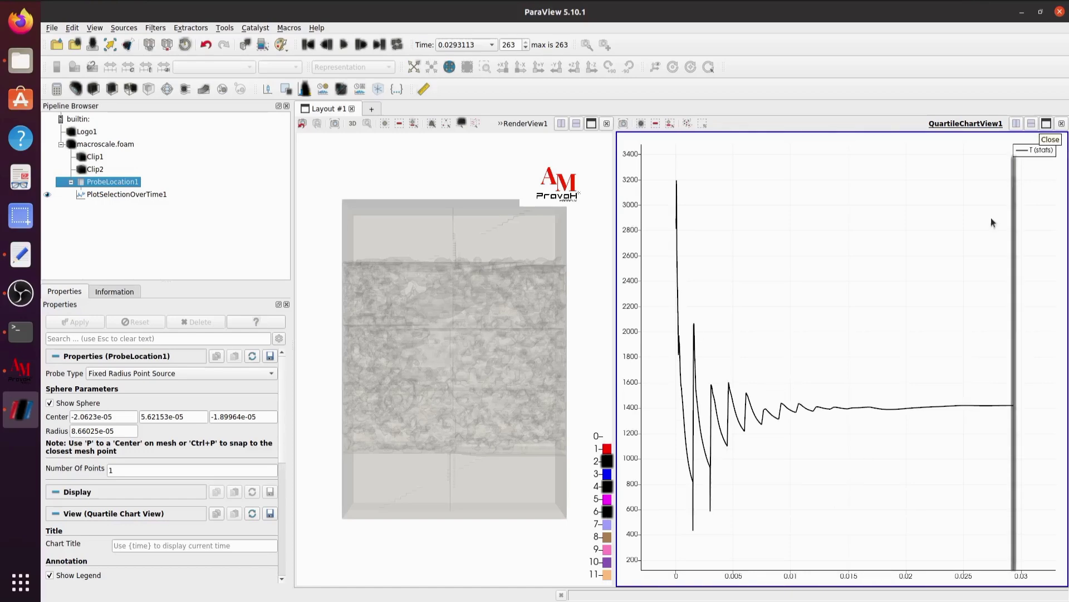
scroll(783, 418, up, 1)
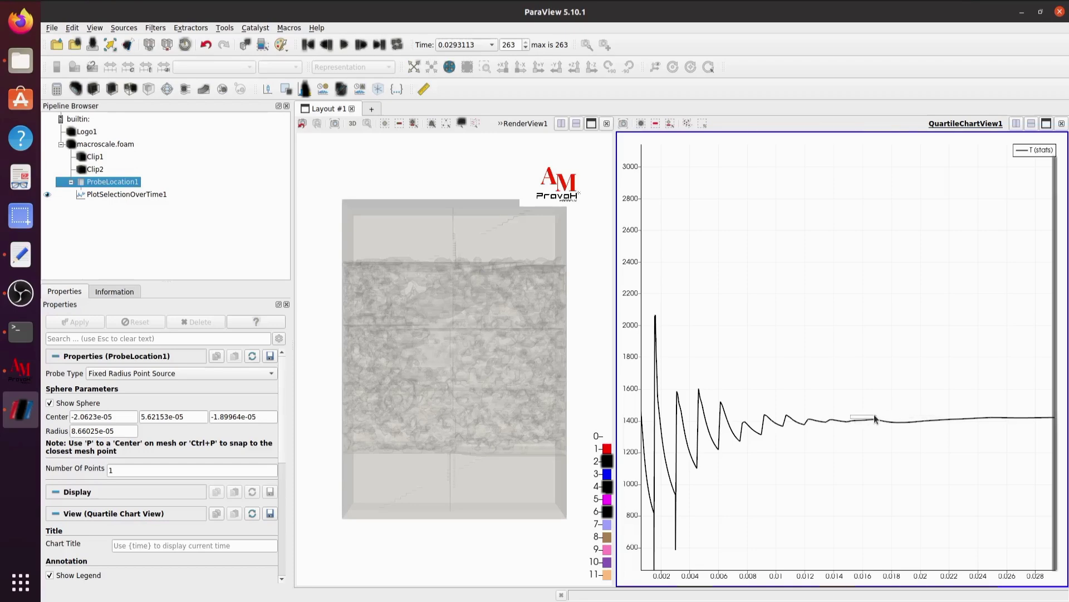
click(414, 66)
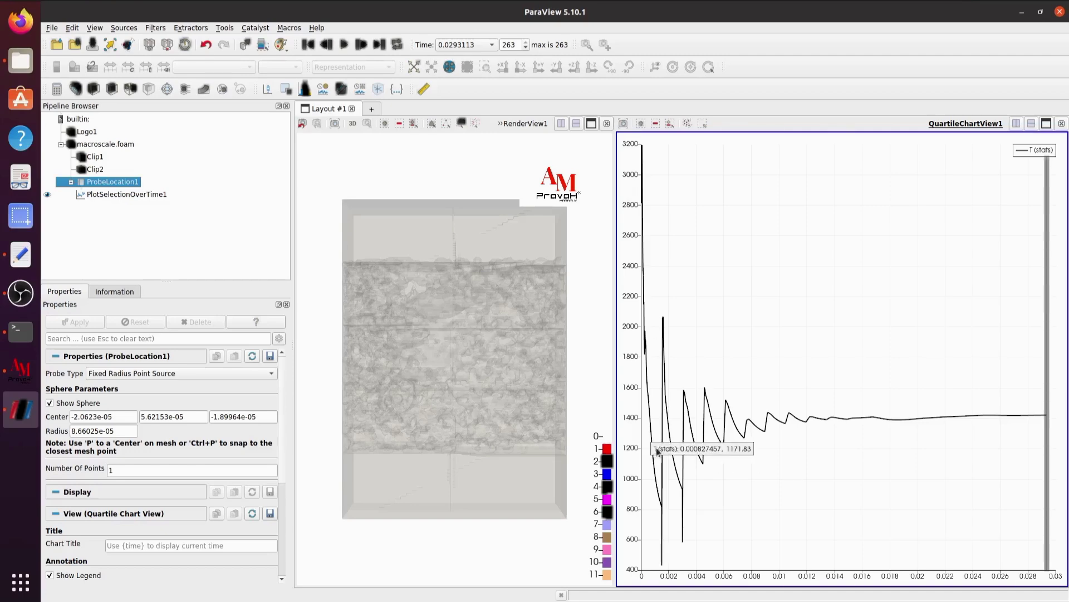
mouse_move(787, 423)
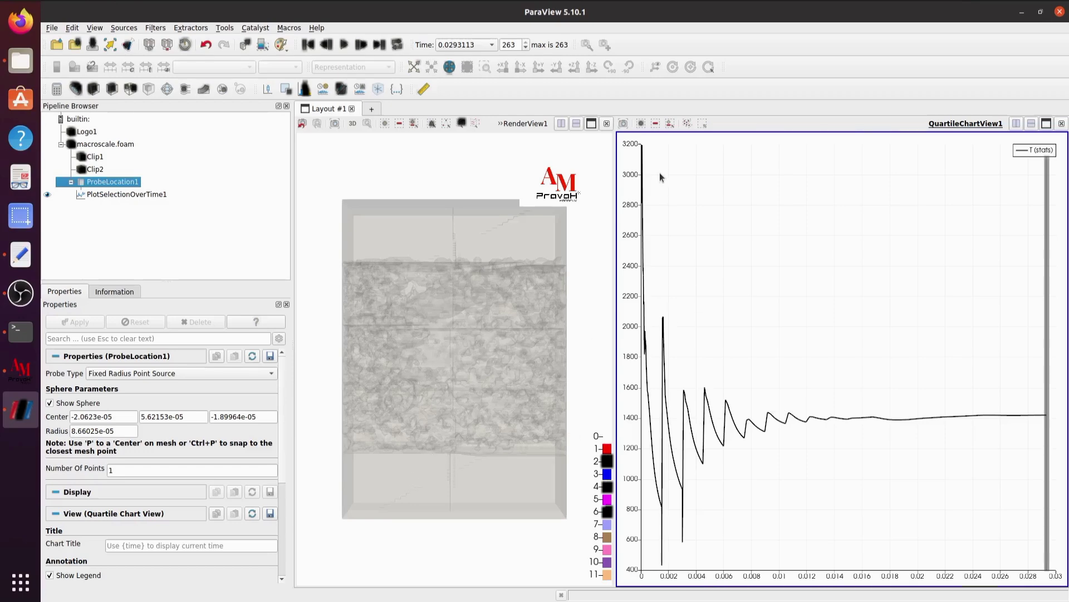
mouse_move(643, 149)
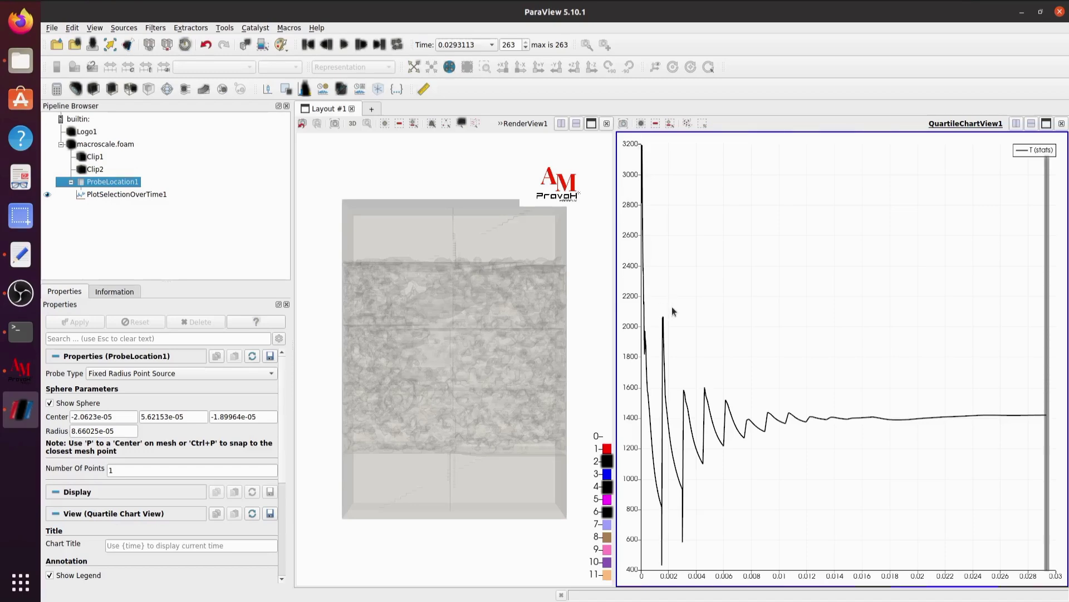
mouse_move(664, 319)
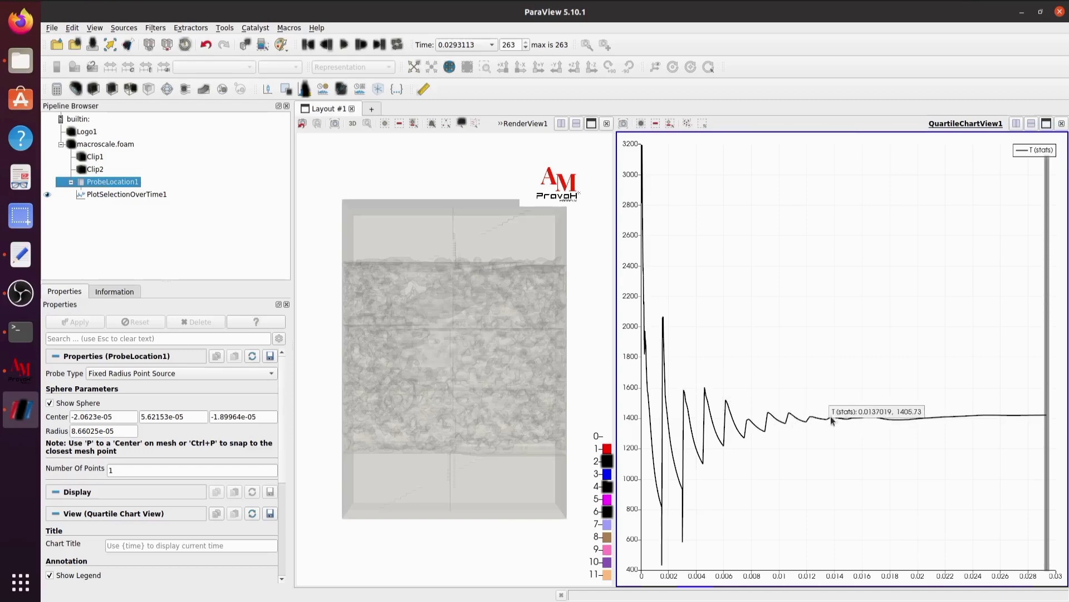
mouse_move(882, 422)
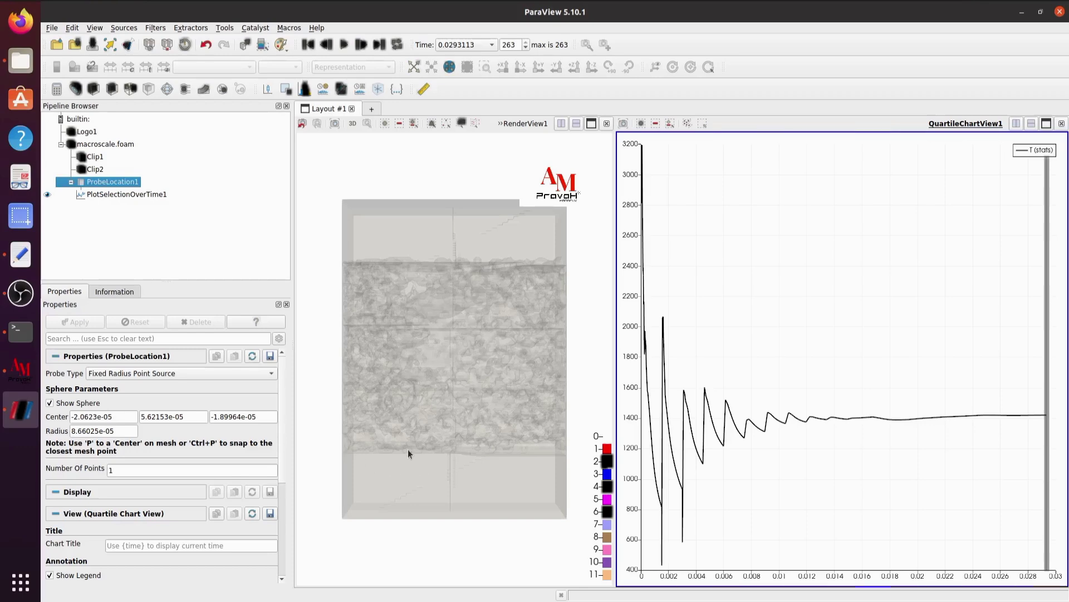
mouse_move(884, 422)
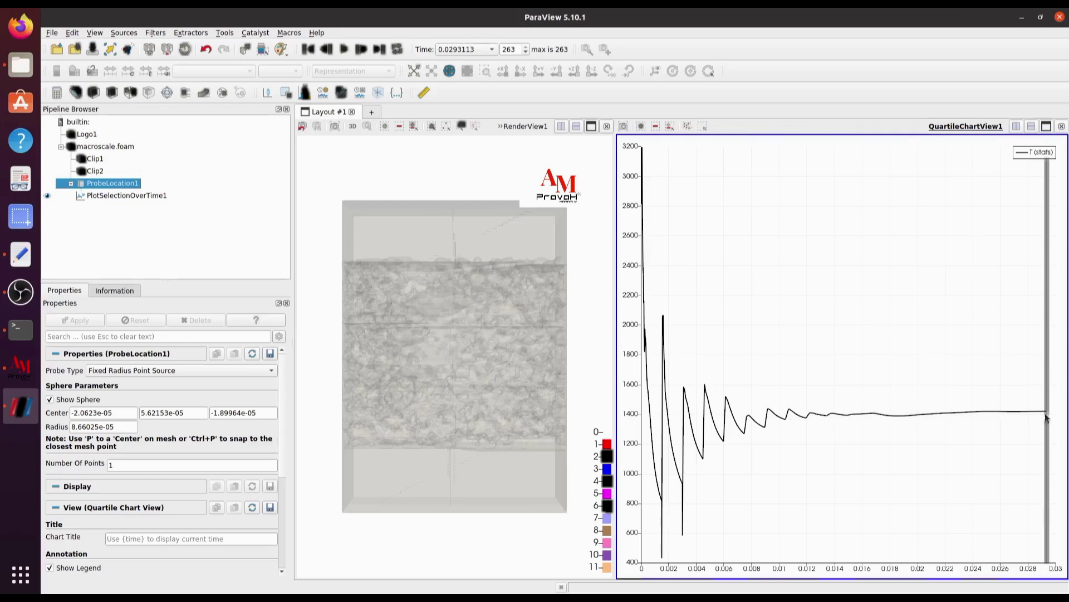
- Close the over-time chart view and delete the Plot Selection Over Time and Probe Location filters
click(1062, 126)
drag(651, 402, 531, 406)
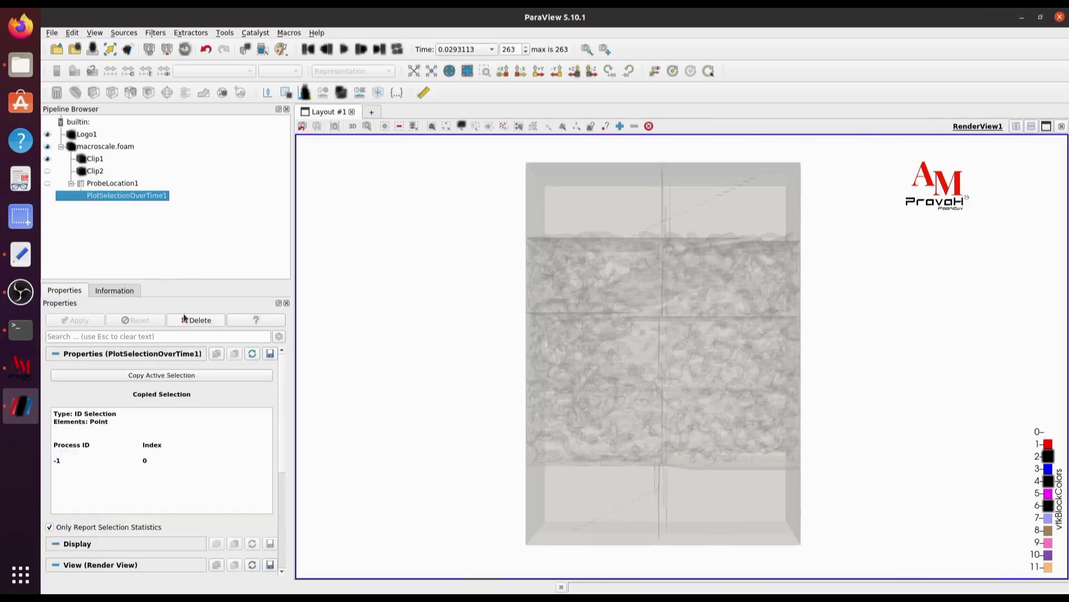
click(185, 319)
click(188, 321)
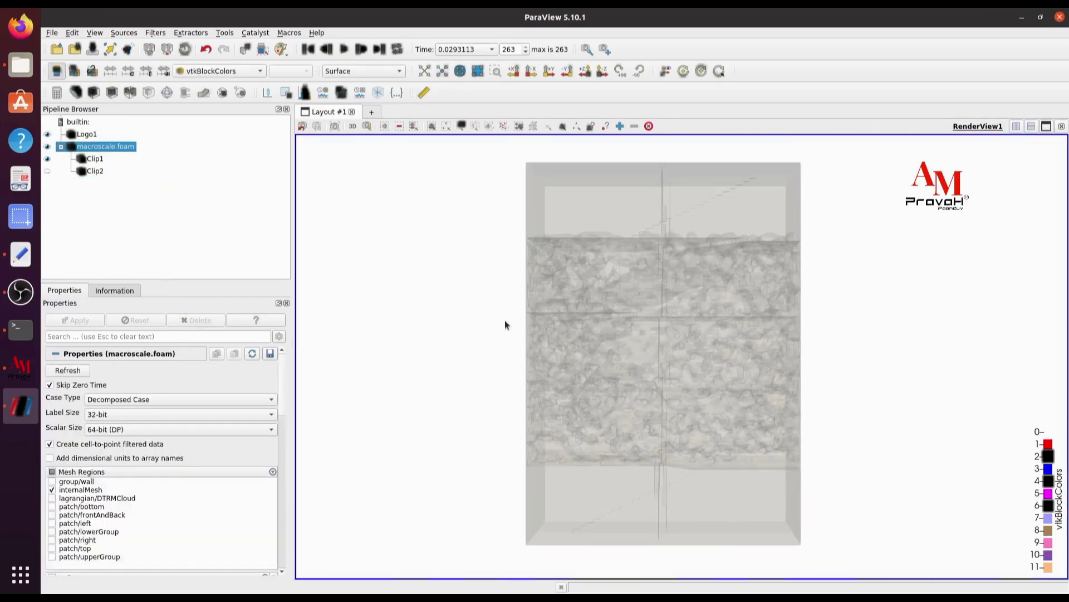
- Hide Clip1 and set the opacity of macroscale.foam to 1, viewing the solid domain block from an angle
click(47, 159)
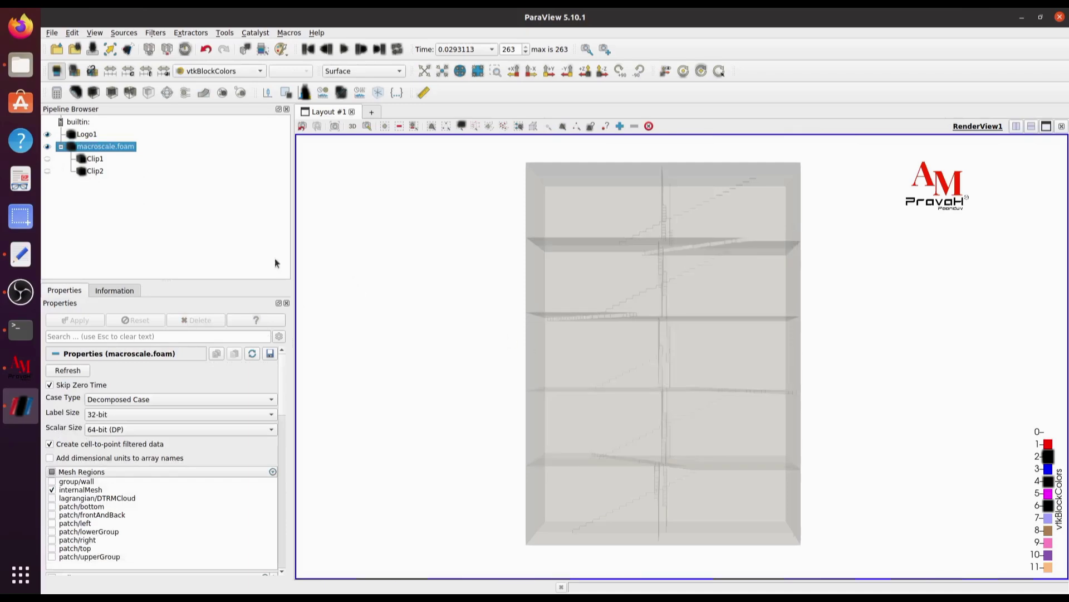
scroll(120, 460, down, 15)
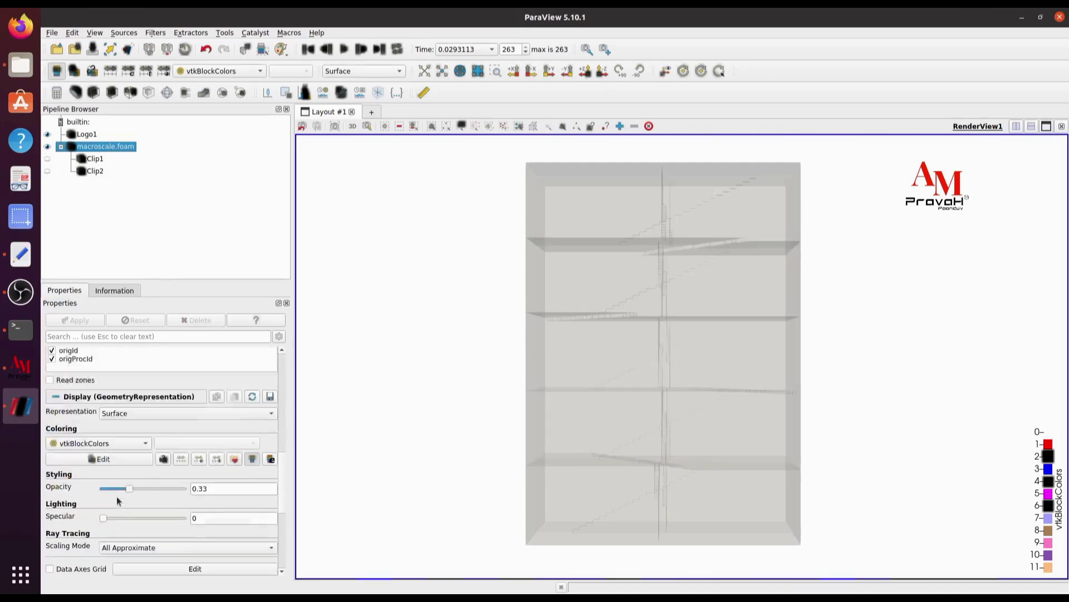
drag(129, 423, 184, 421)
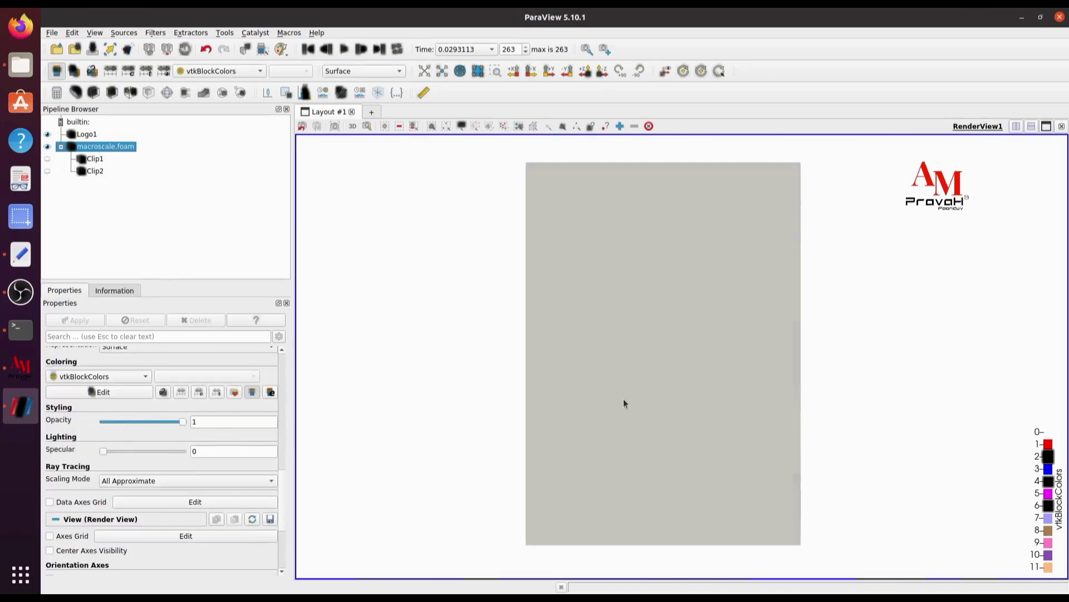
drag(623, 399, 569, 418)
scroll(151, 473, up, 3)
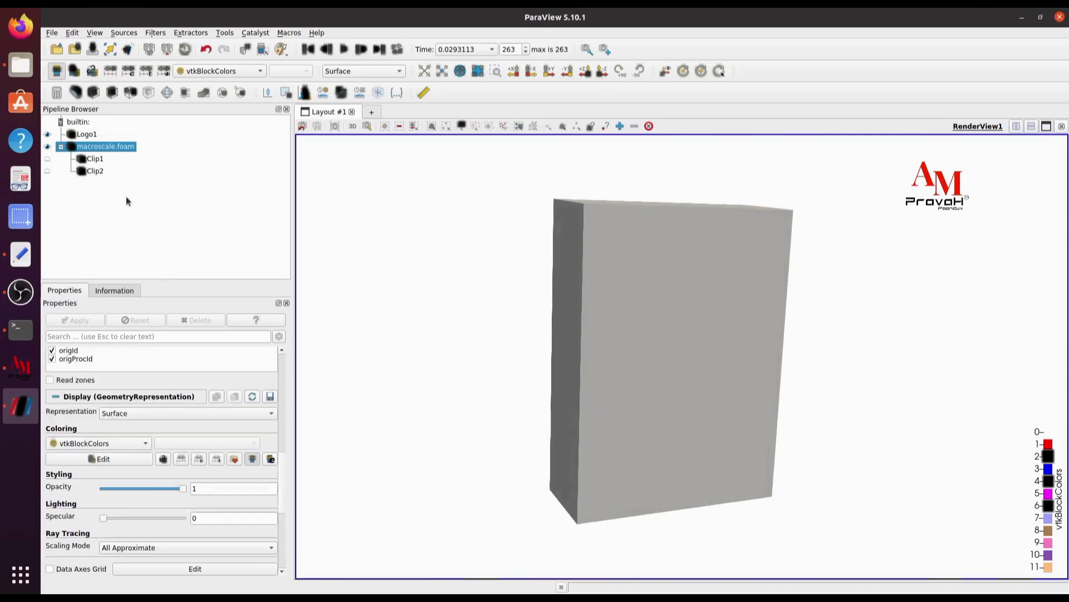
drag(583, 376, 588, 399)
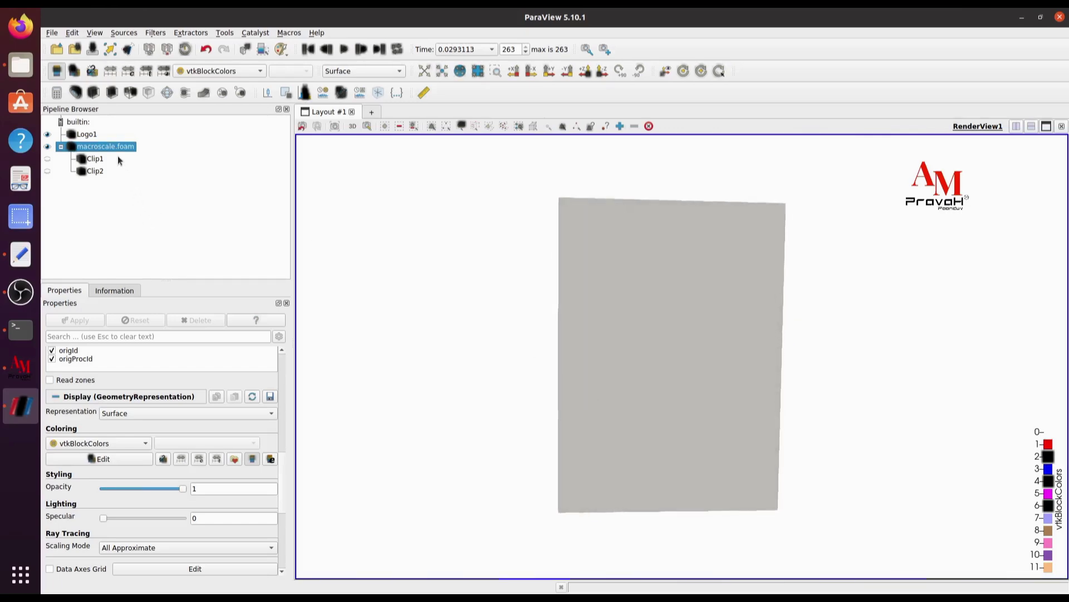
- Show both Clip1 and Clip2, and set the opacity of macroscale.foam to 0.3
click(47, 160)
click(47, 171)
click(90, 146)
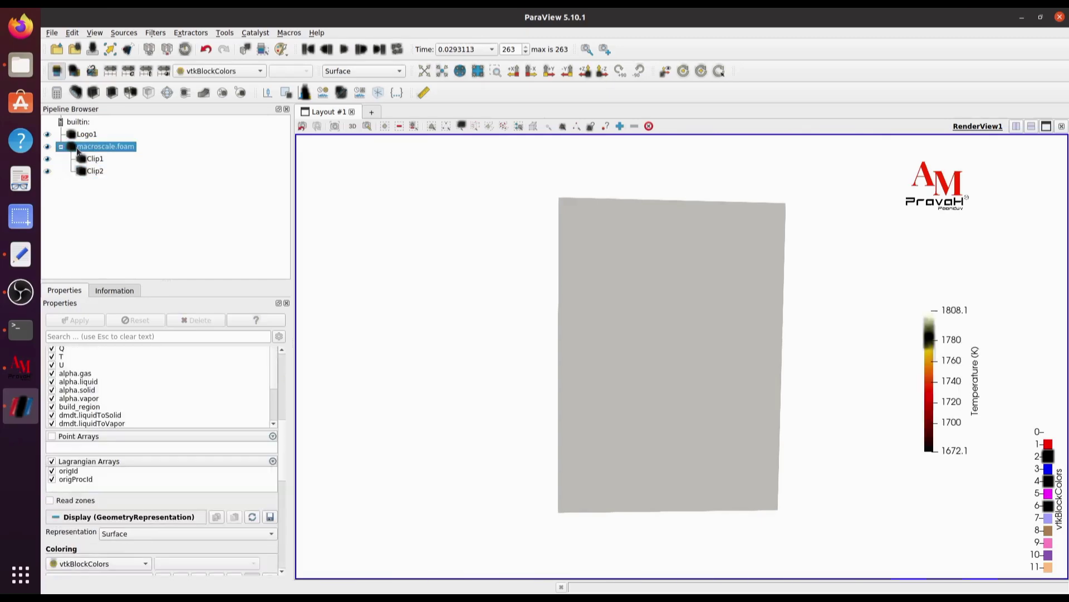
scroll(104, 457, up, 6)
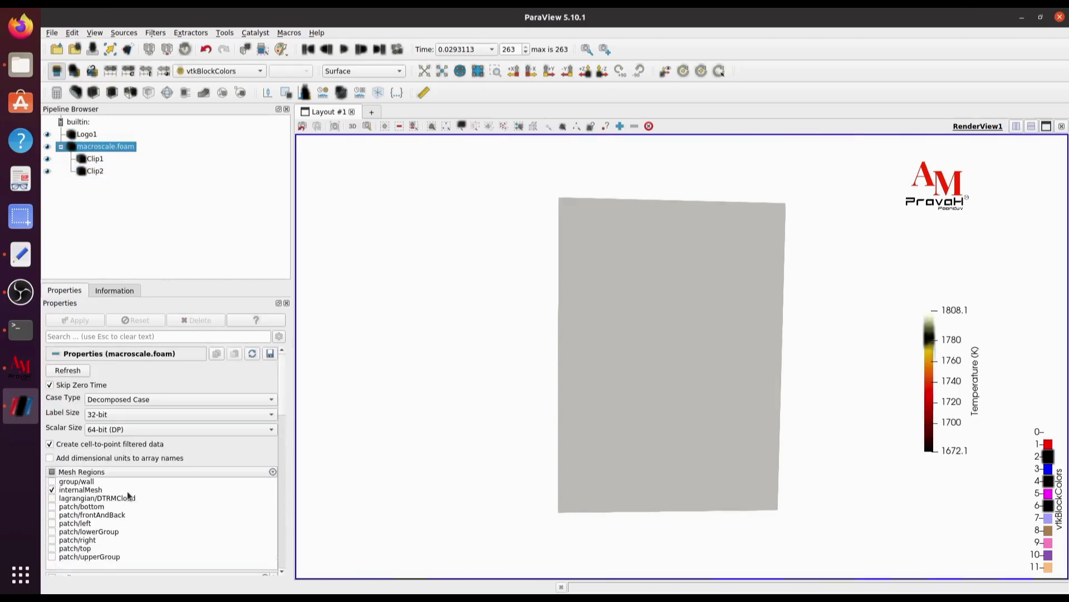
scroll(130, 500, down, 10)
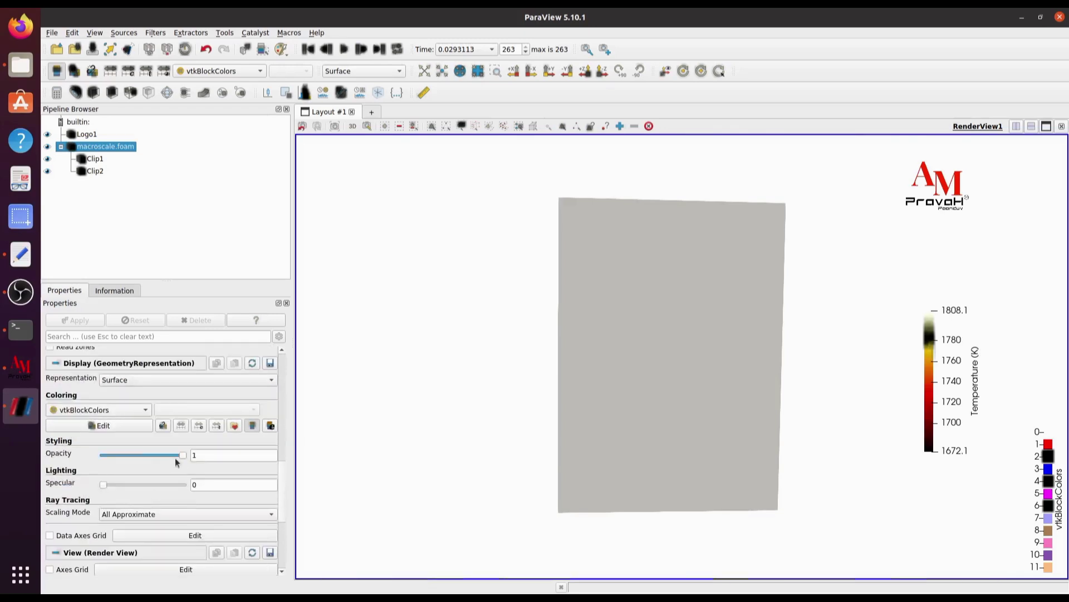
drag(169, 454, 127, 456)
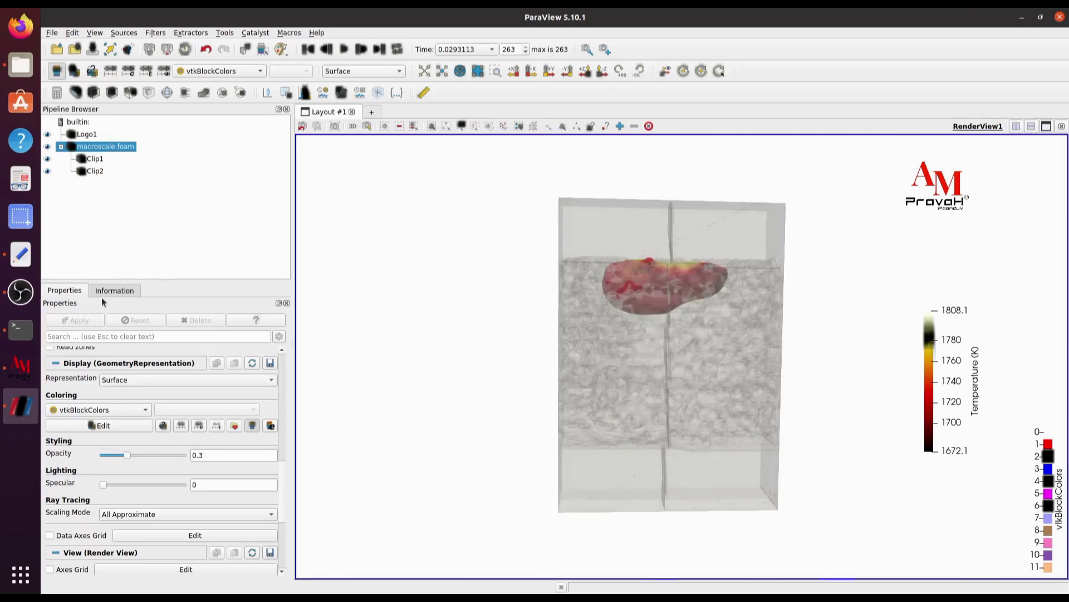
- Hide macroscale.foam and set the opacity of Clip1 to 1, viewing the solid powder bed and melt pool
click(48, 147)
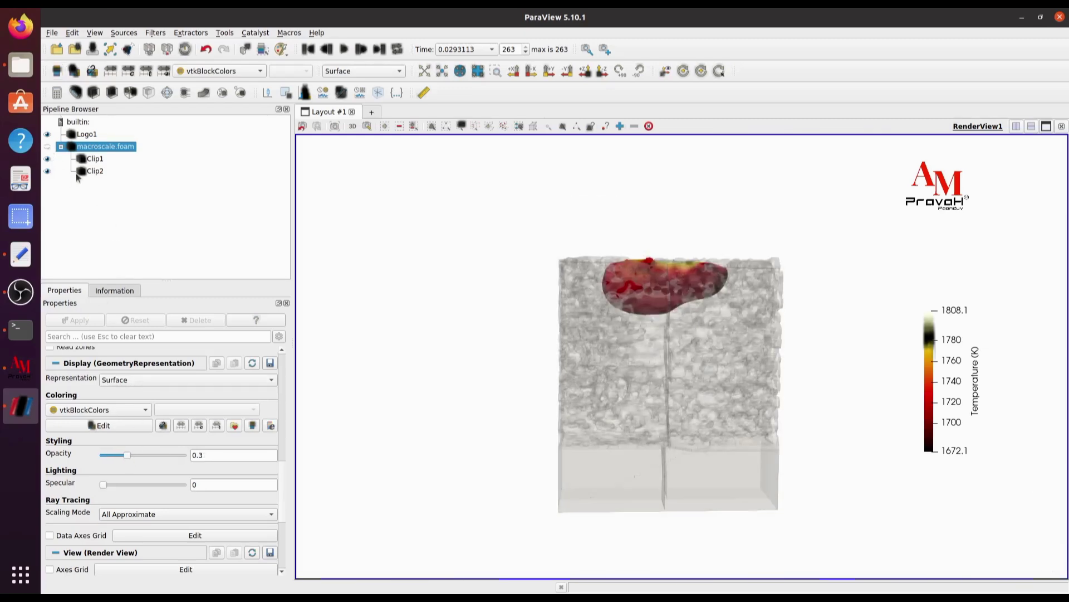
drag(564, 417, 583, 442)
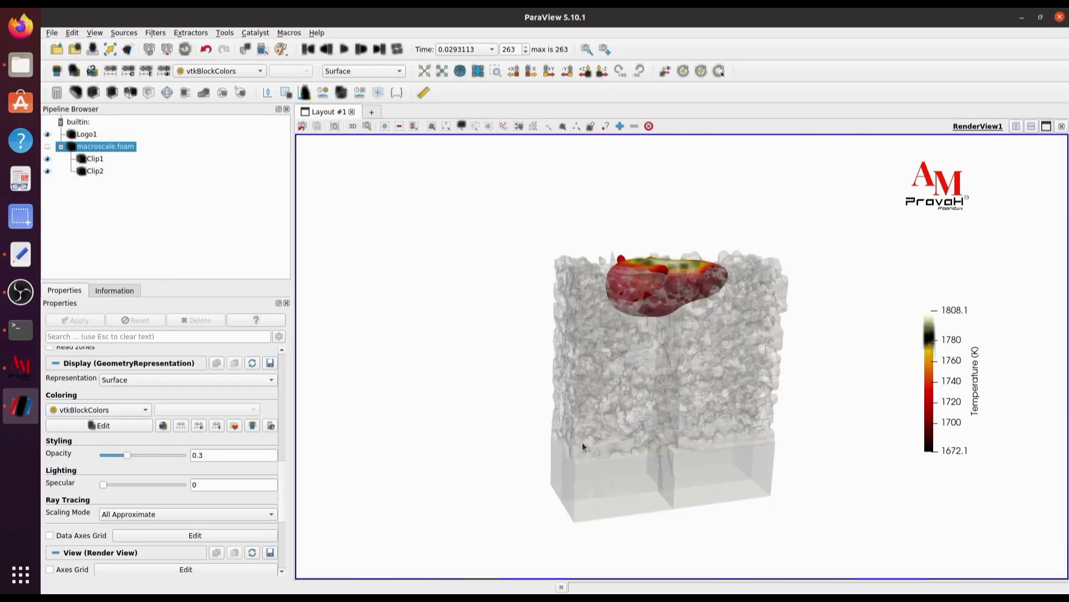
click(87, 160)
scroll(159, 504, up, 6)
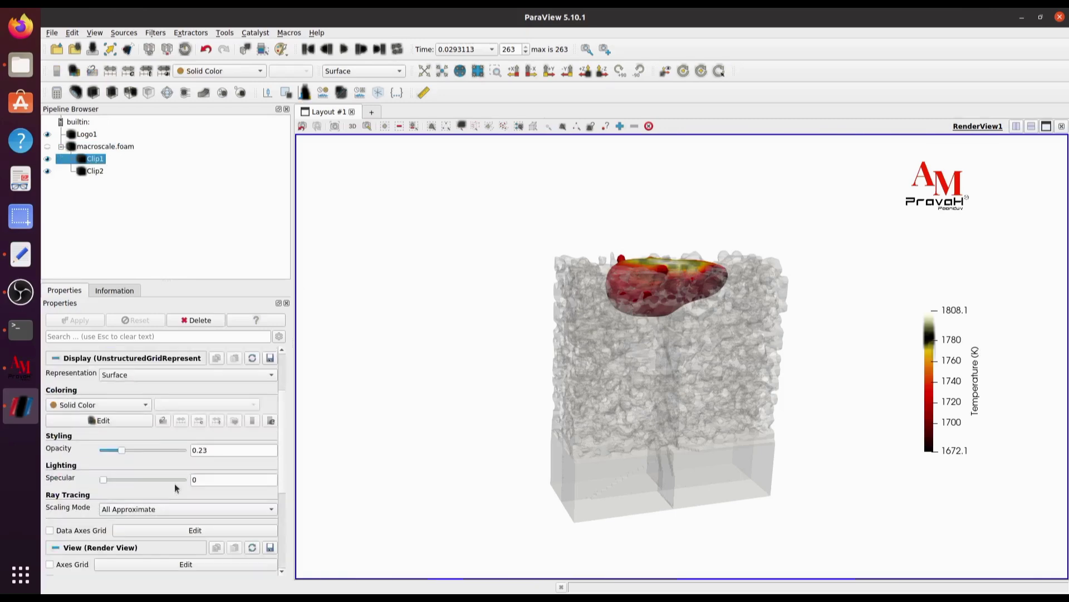
scroll(128, 493, down, 1)
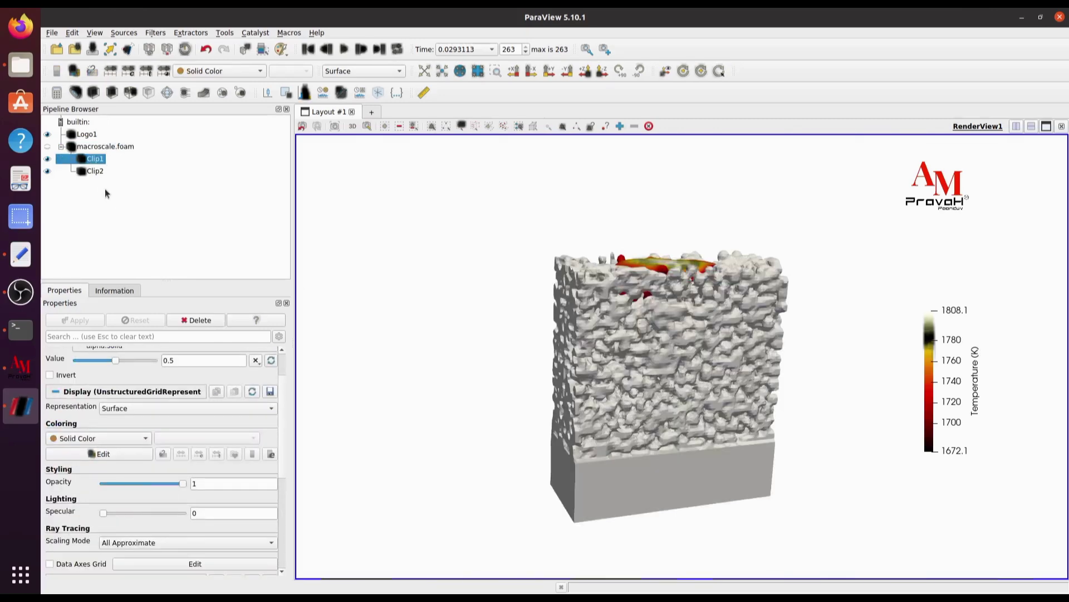
click(95, 171)
drag(646, 410, 674, 424)
scroll(668, 422, up, 2)
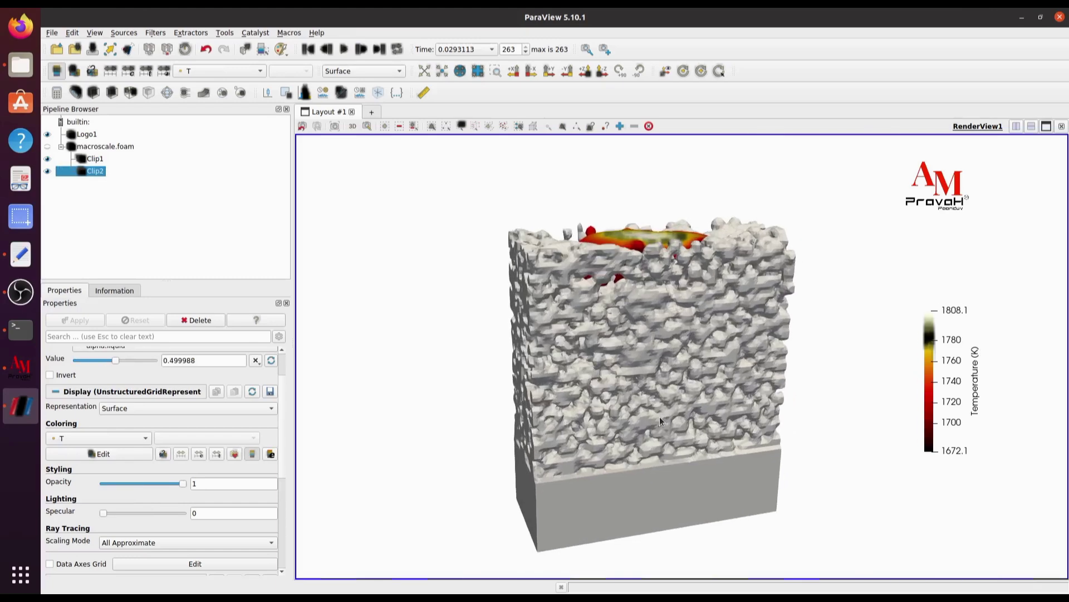
middle_drag(659, 417, 651, 418)
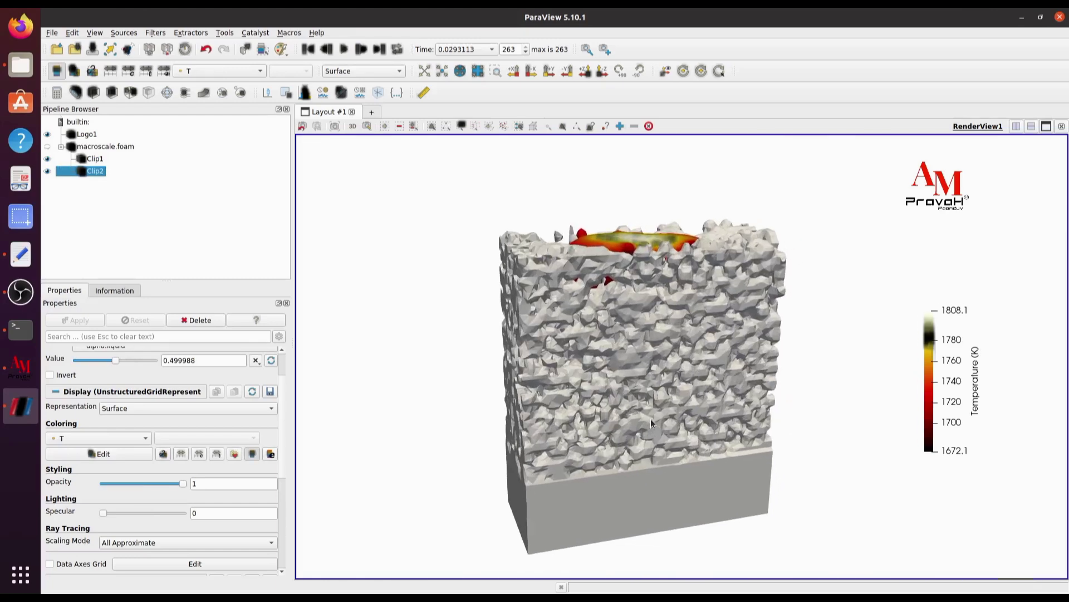
- Clip macroscale.foam by the scalar alpha.gas at a value of 0.5 with inversion turned off
click(130, 146)
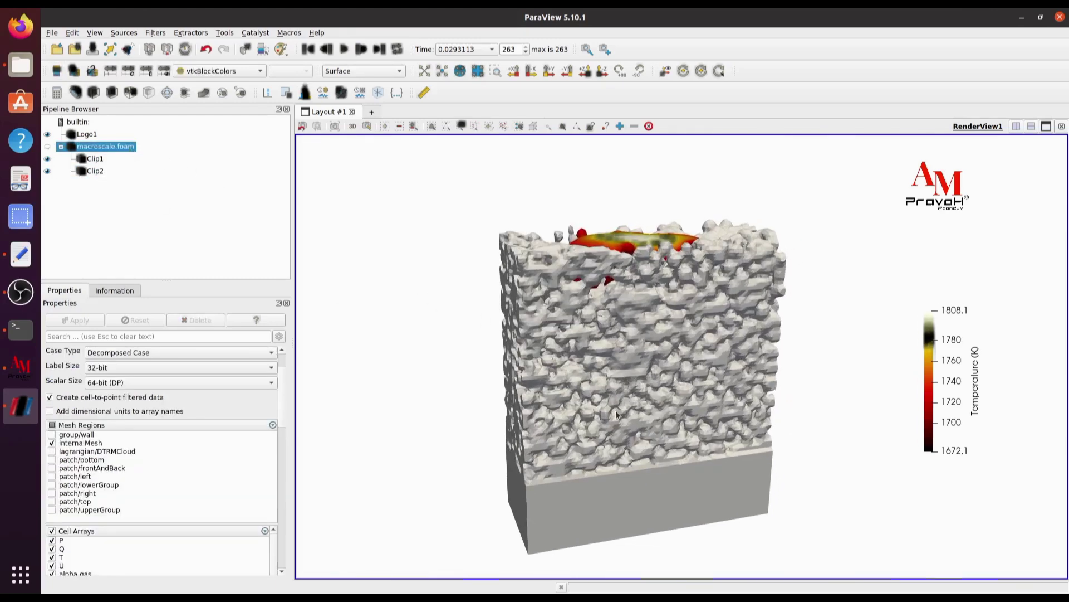
mouse_move(616, 410)
mouse_down()
mouse_move(649, 429)
mouse_move(580, 423)
mouse_move(606, 406)
mouse_up()
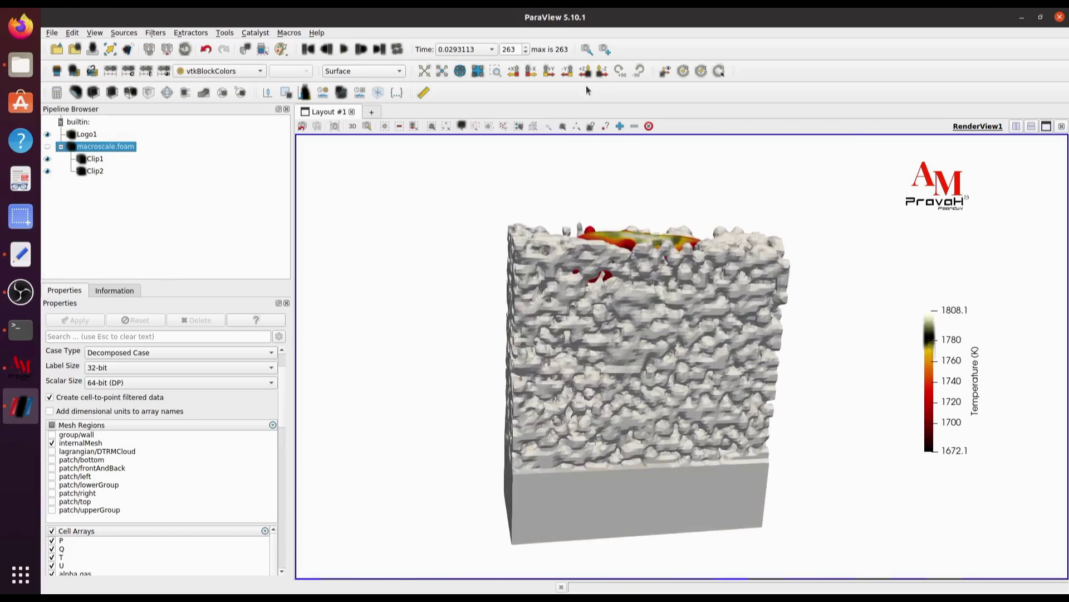
click(549, 71)
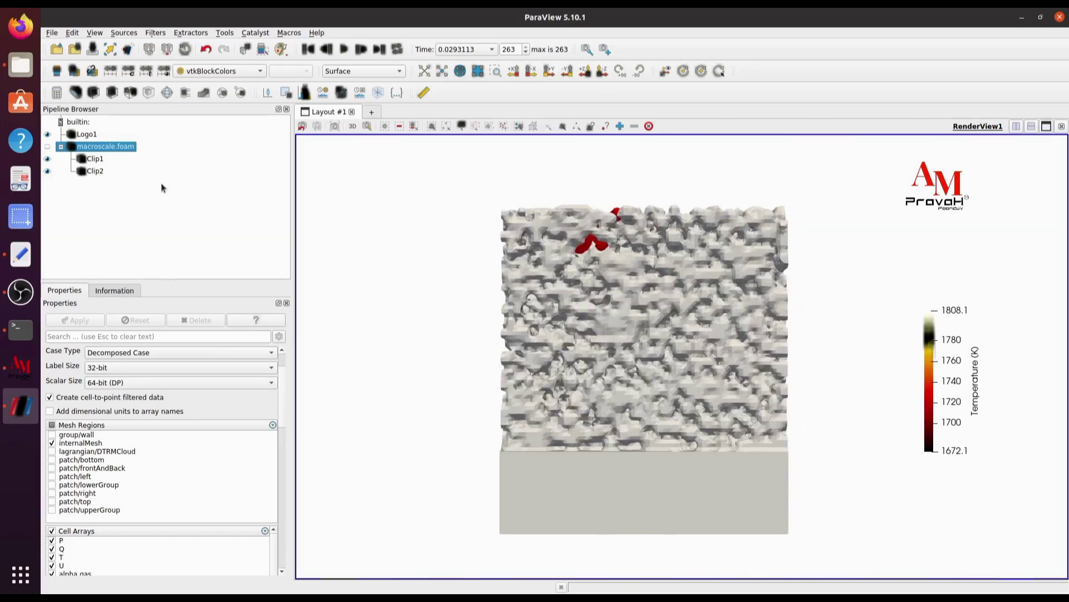
click(94, 92)
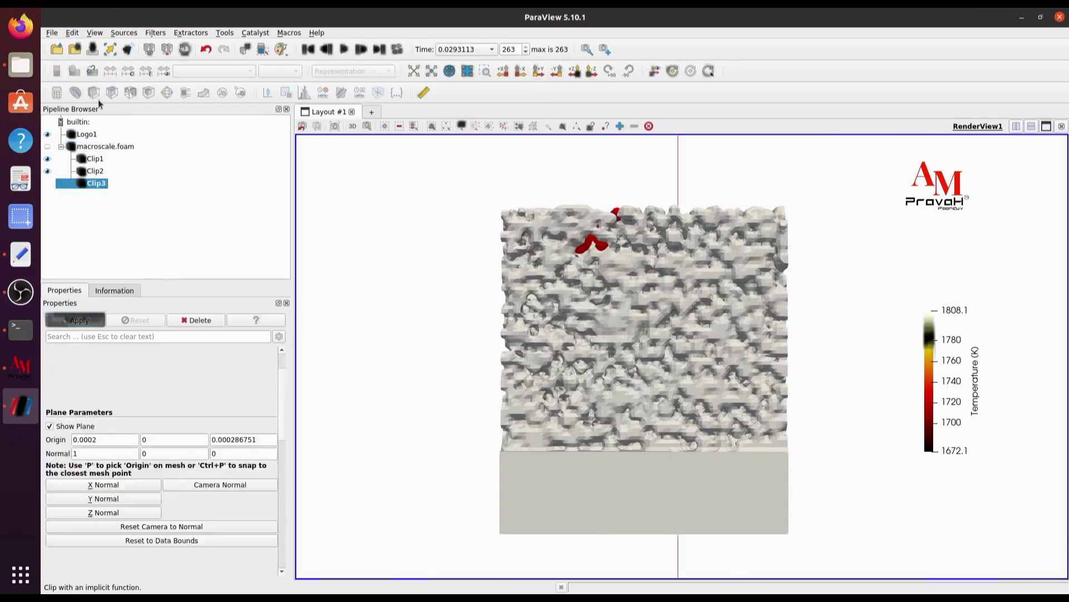
click(105, 369)
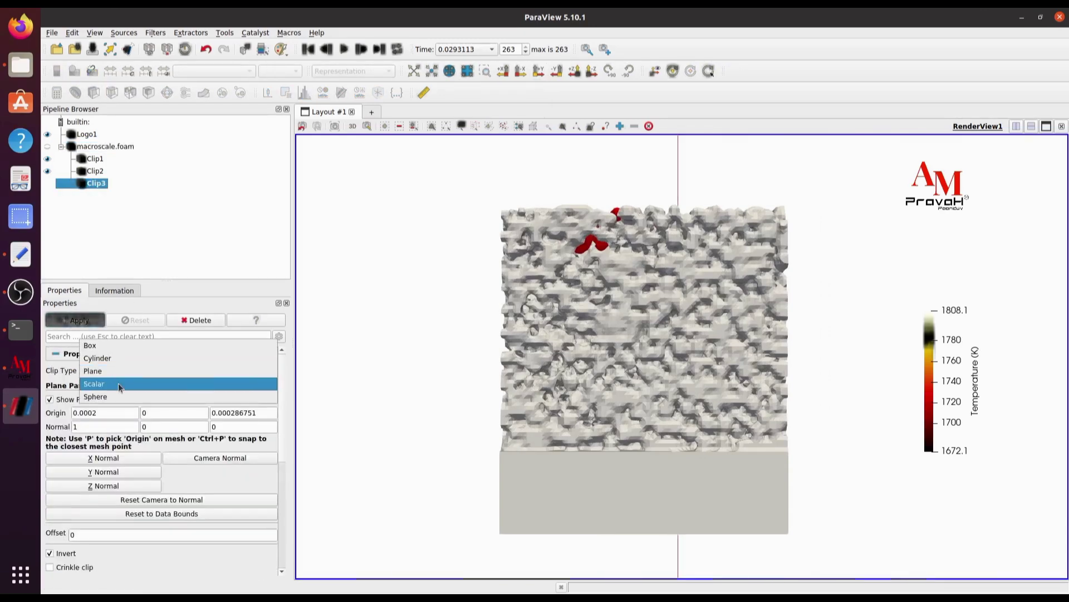
click(118, 383)
click(138, 390)
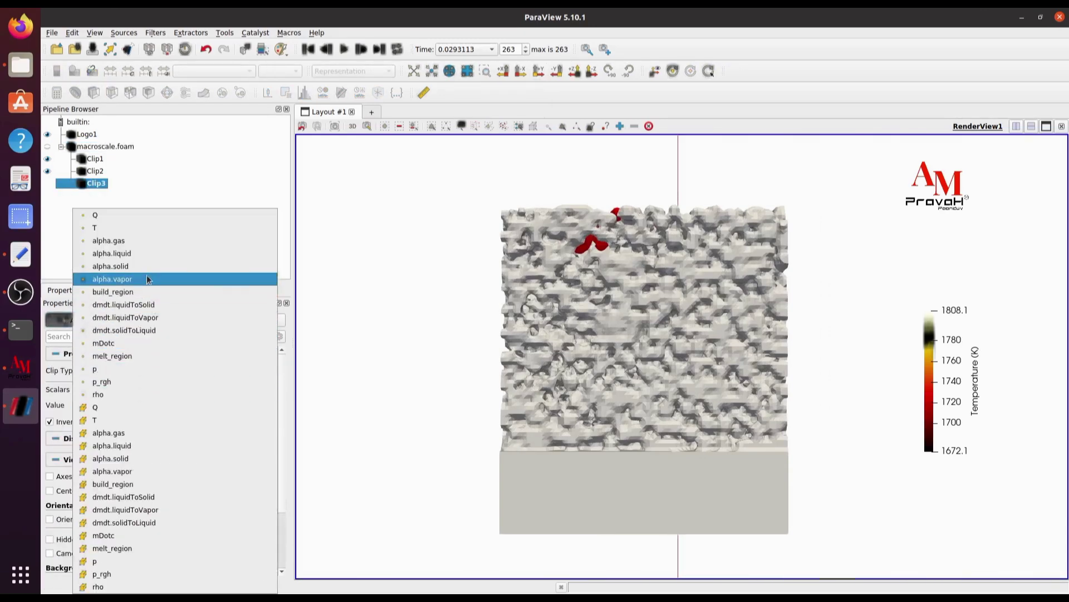
click(145, 240)
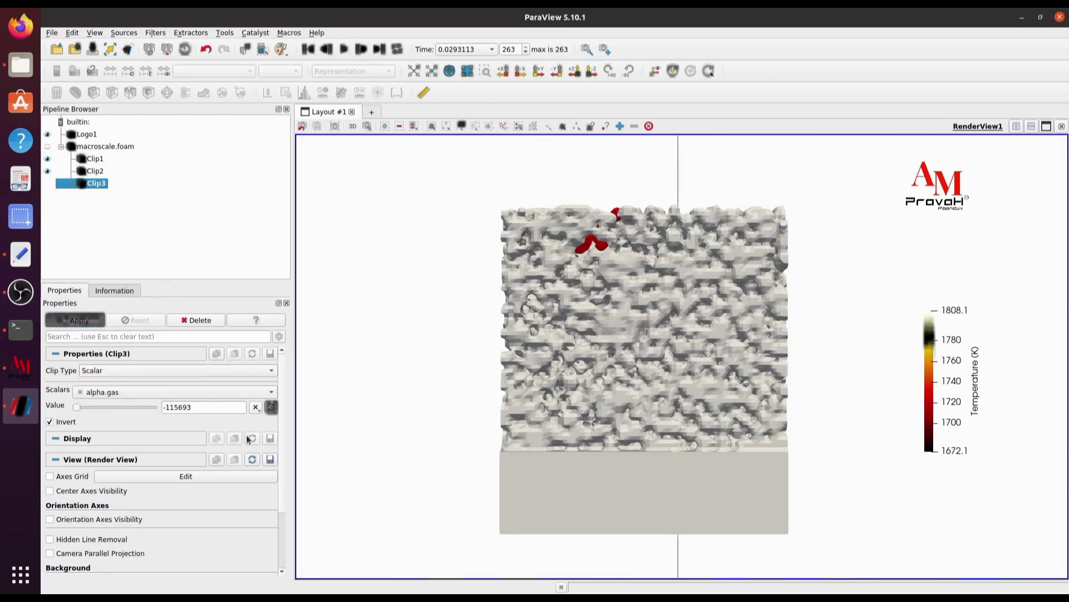
click(272, 407)
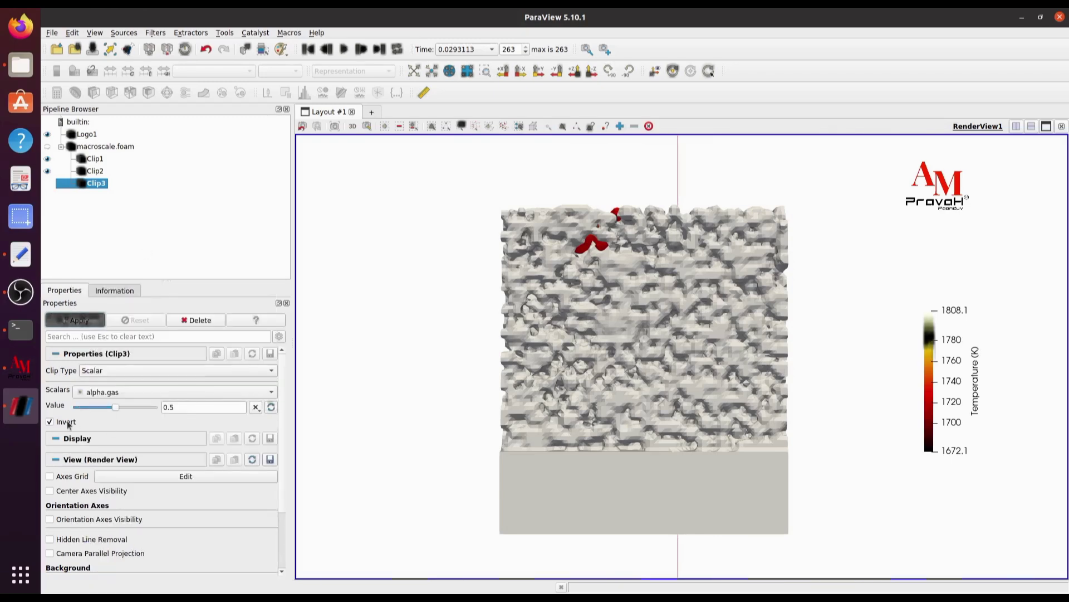
click(91, 321)
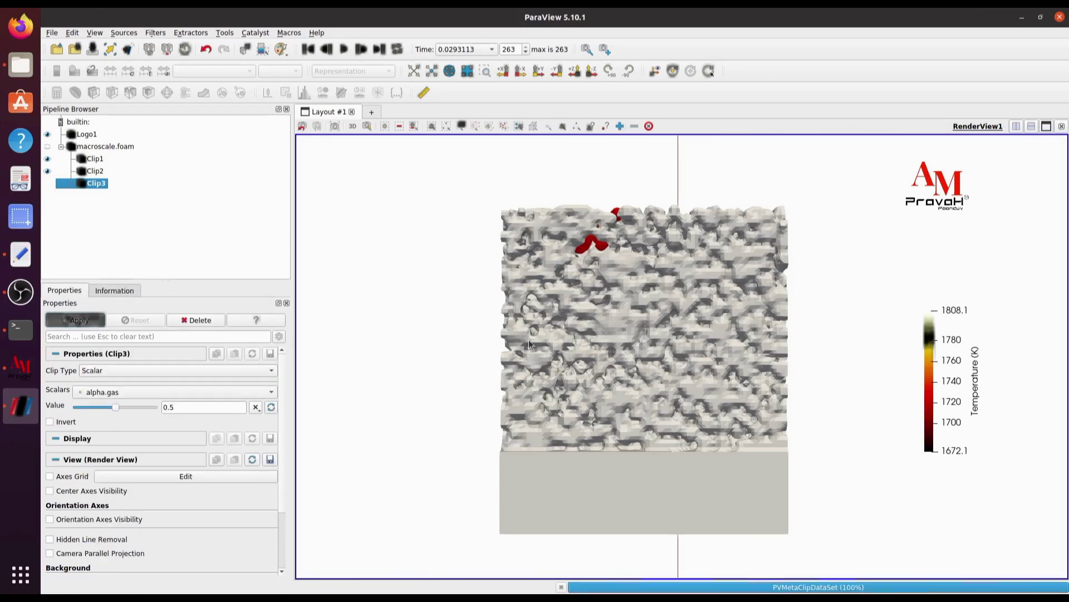
- Set the gas clip's opacity to 0.17, color it by U Magnitude, and view the domain from the front
drag(597, 390, 611, 432)
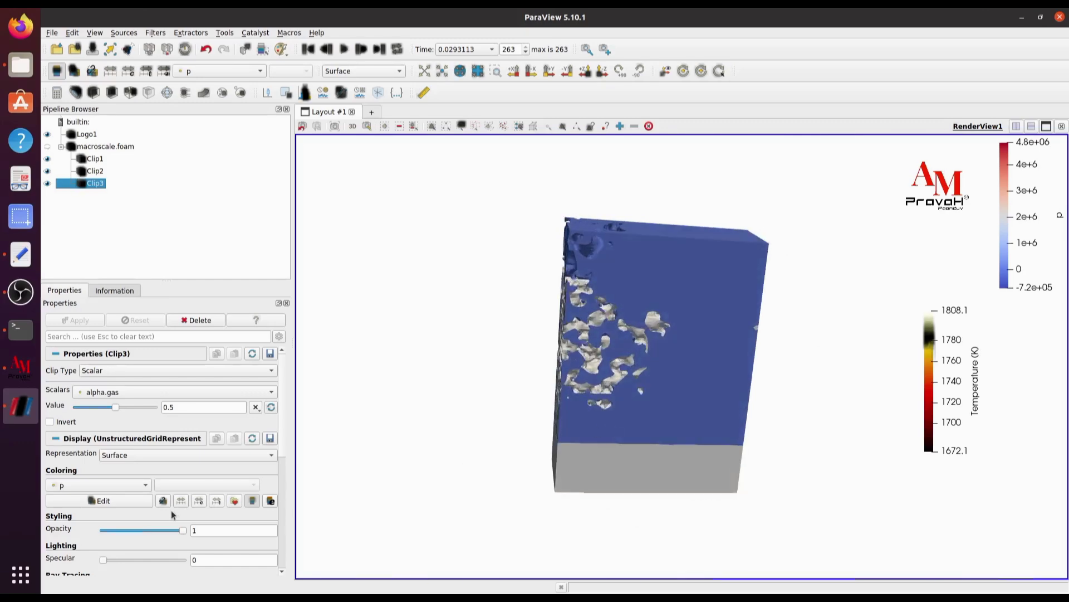
scroll(175, 497, down, 2)
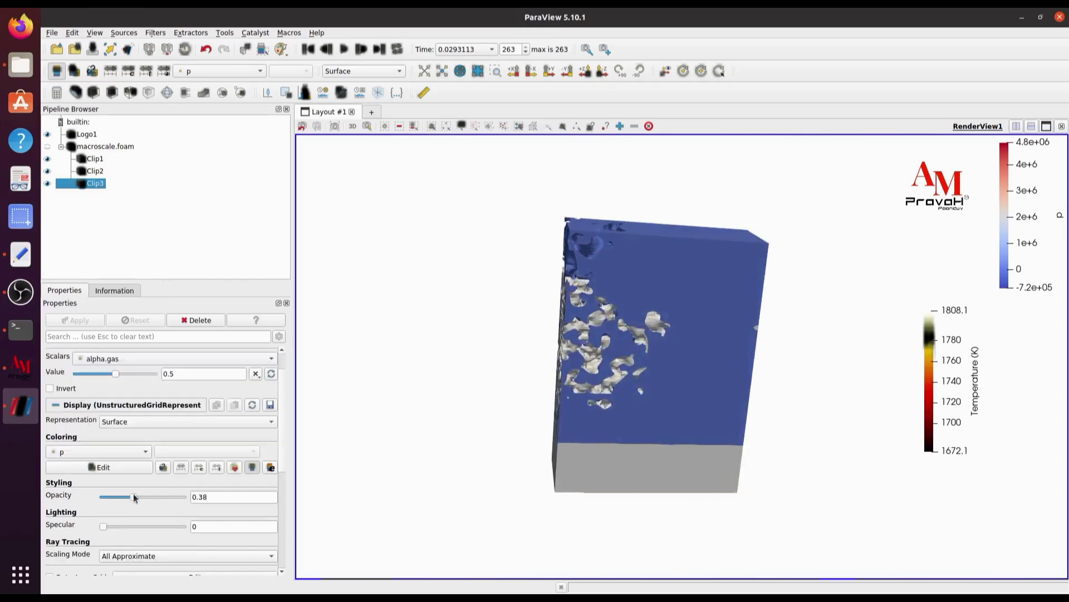
drag(114, 499, 115, 499)
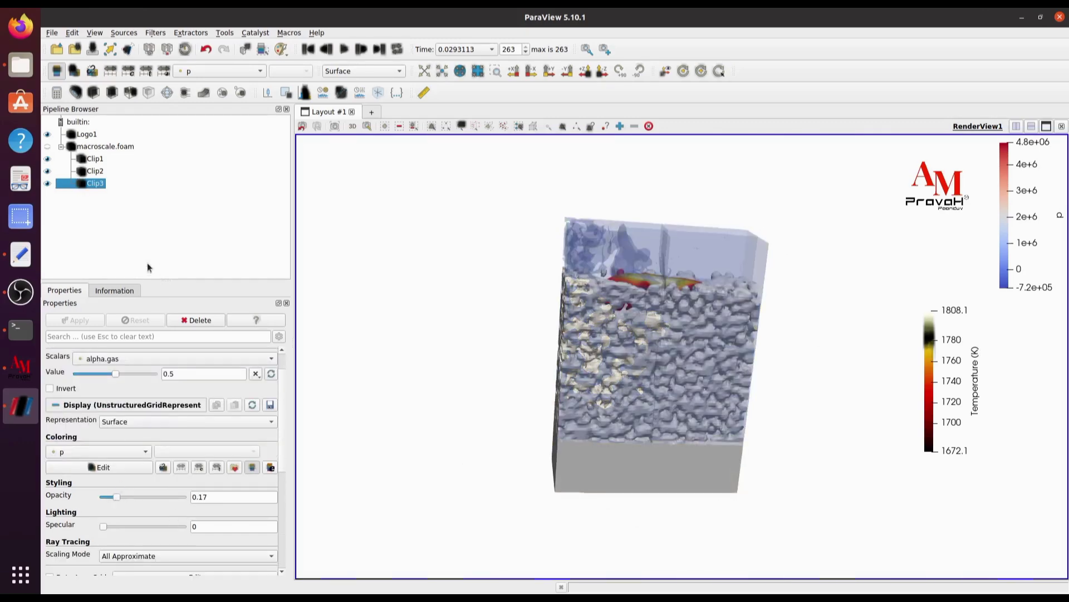
click(226, 76)
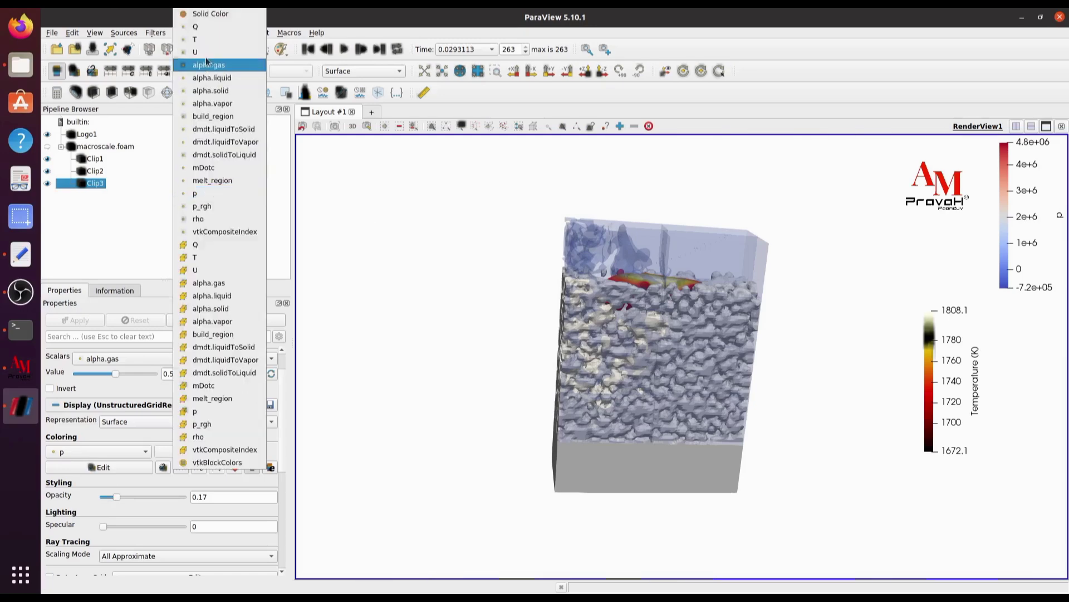
click(207, 52)
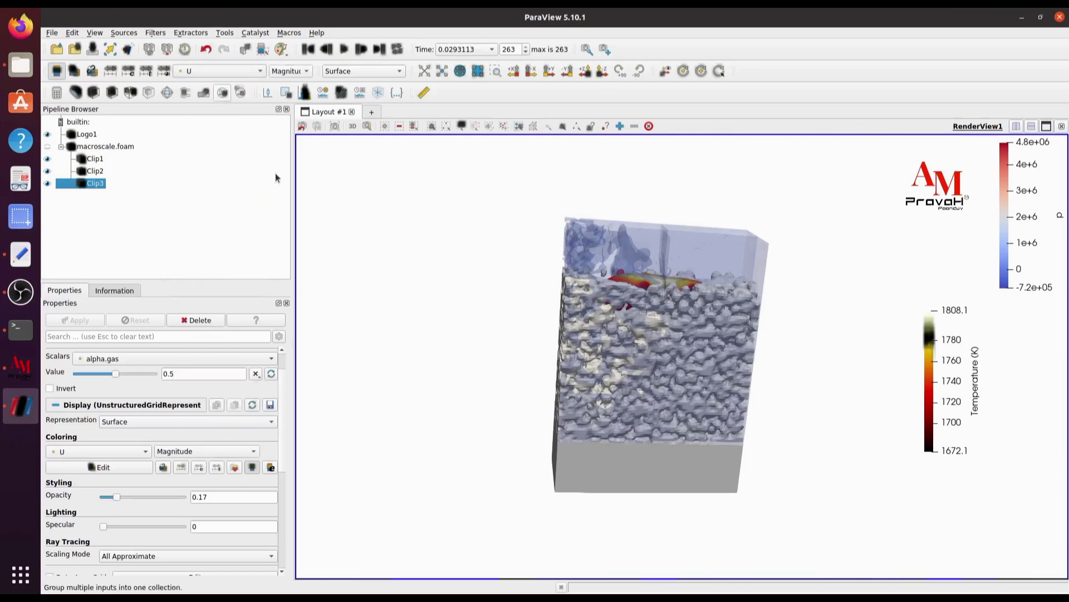
click(549, 71)
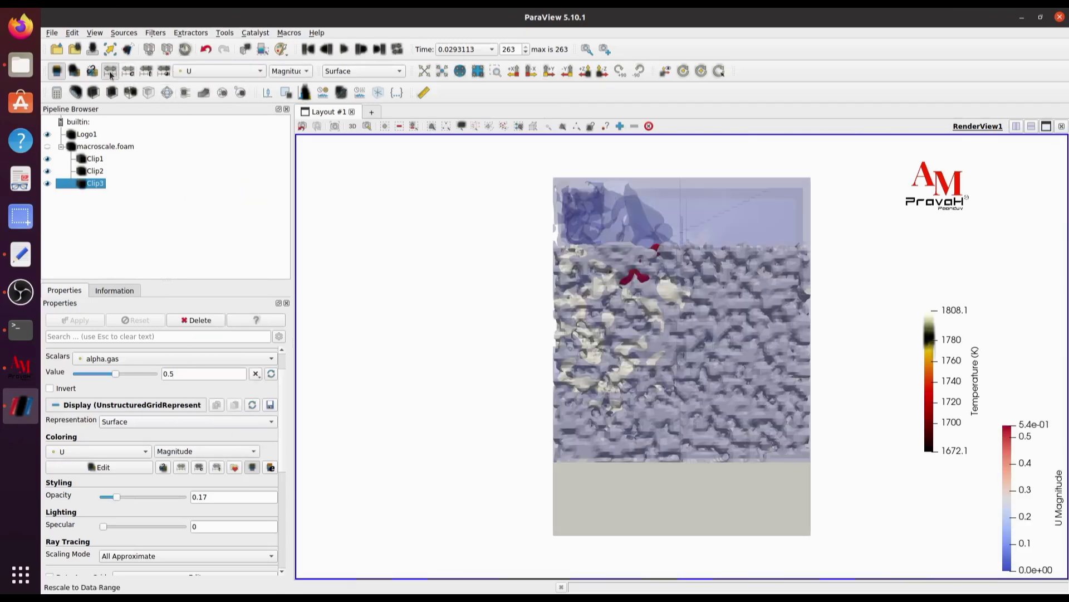
- Stack the Temperature legend above the U Magnitude legend beside the model
drag(944, 350, 960, 296)
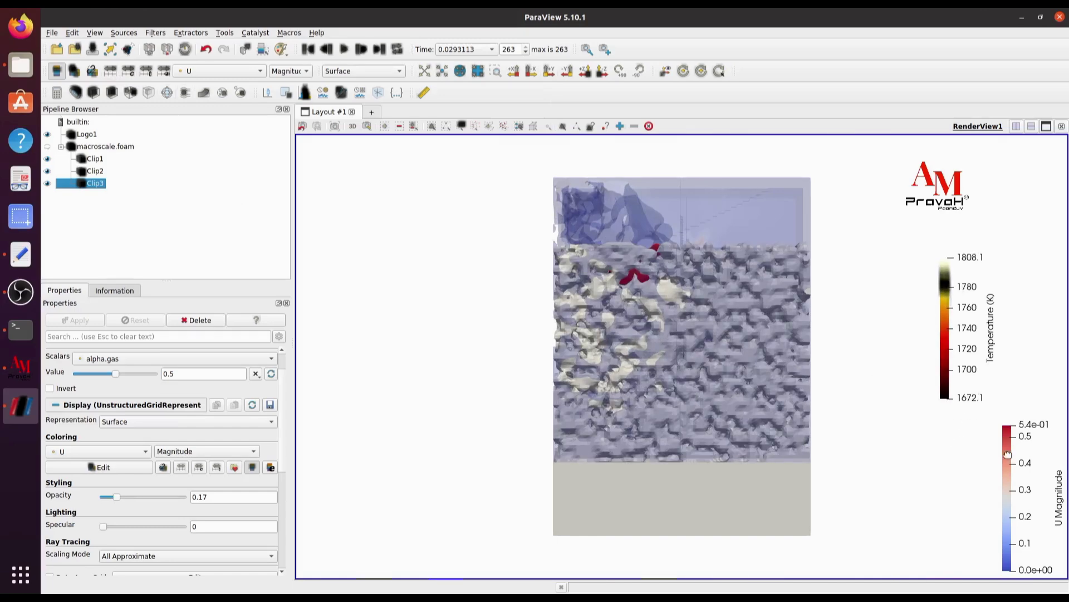
drag(1016, 479, 949, 472)
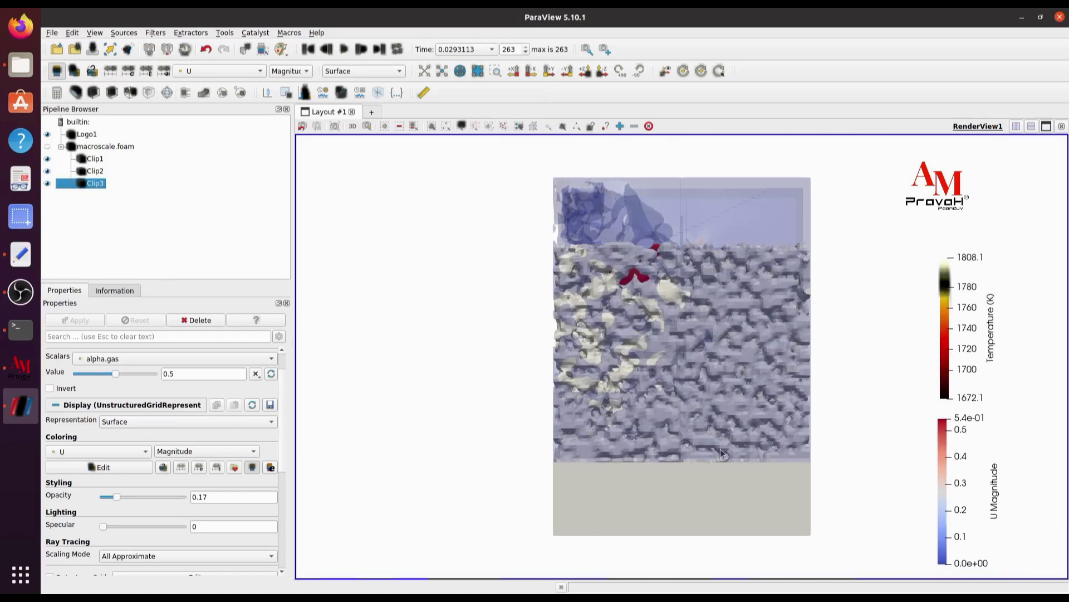
middle_drag(720, 449, 733, 422)
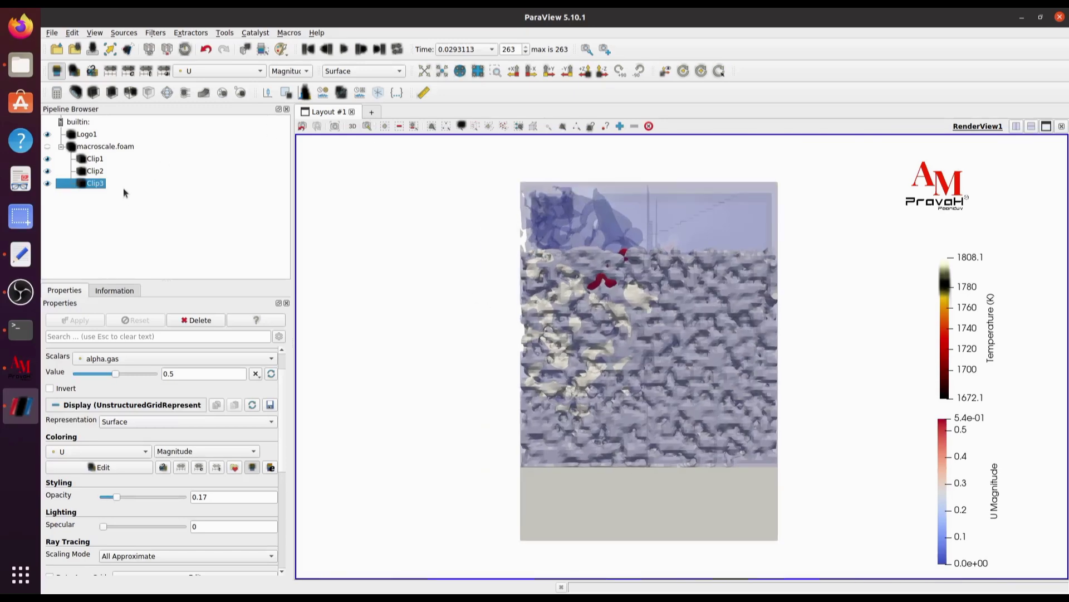
- Add arrow glyphs to macroscale.foam, oriented by U and scaled by U magnitude with a scale factor of 0.000506207
click(119, 147)
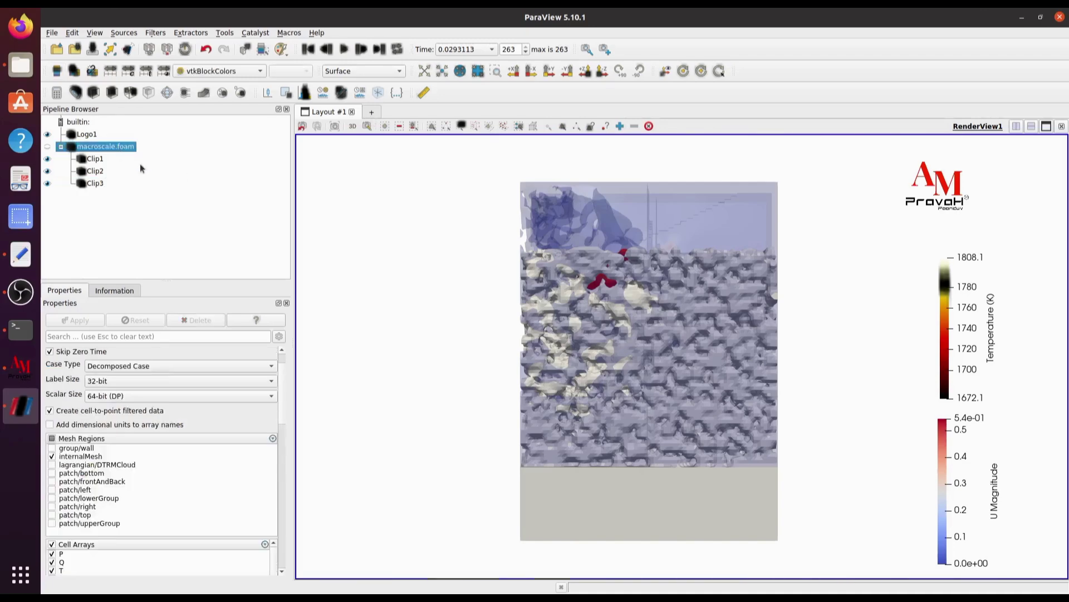
click(167, 93)
scroll(134, 369, up, 1)
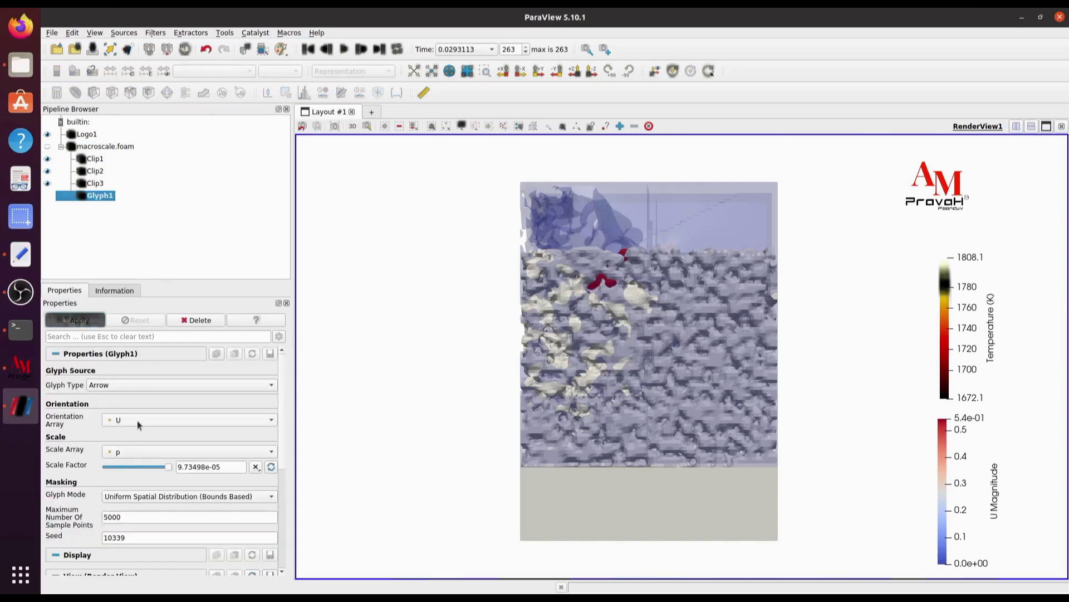
click(124, 450)
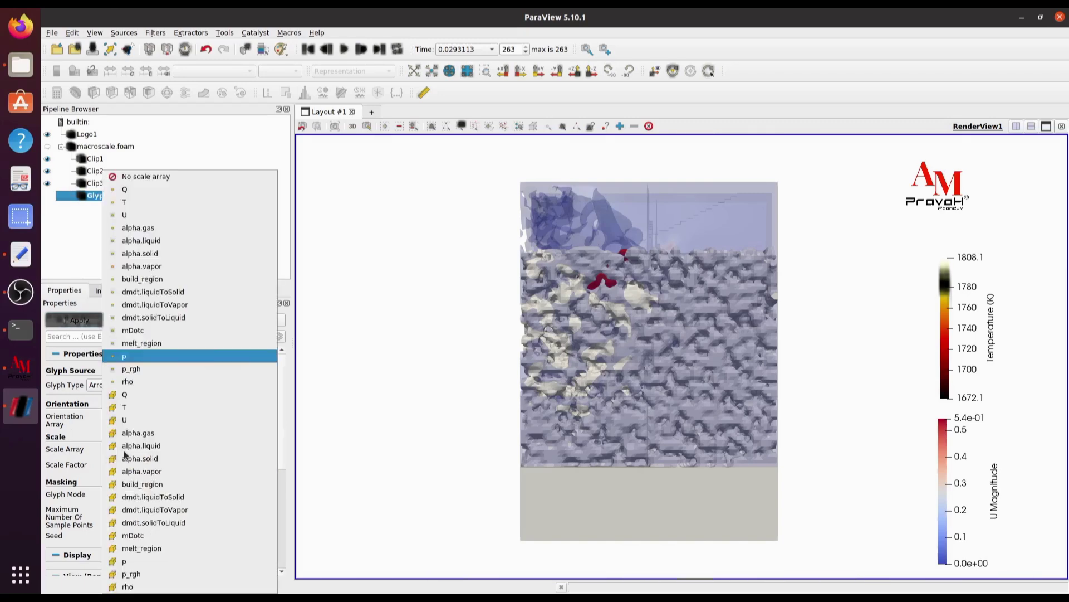
click(132, 216)
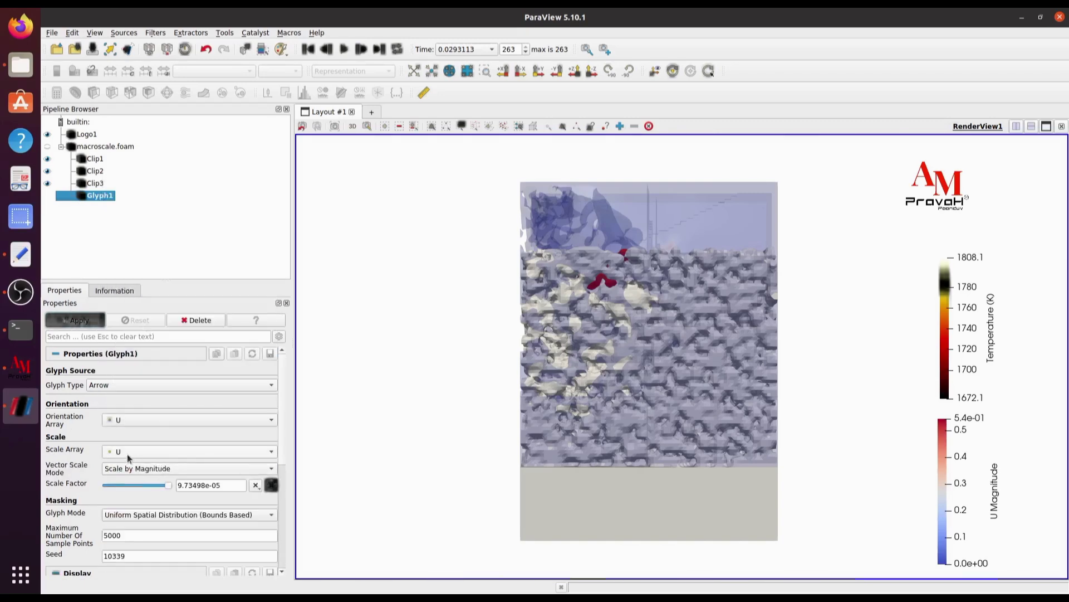
click(272, 486)
click(93, 321)
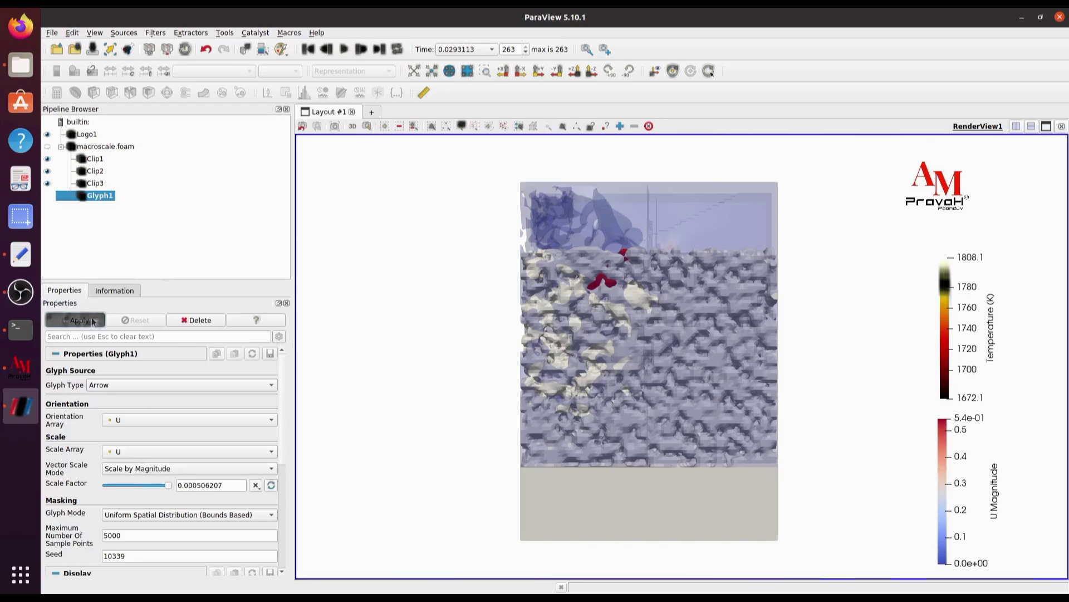
- Reduce the glyph scale factor to 9.73498e-05 and hide Clip3 to expose the arrows above the powder bed
scroll(666, 258, up, 3)
scroll(666, 262, down, 3)
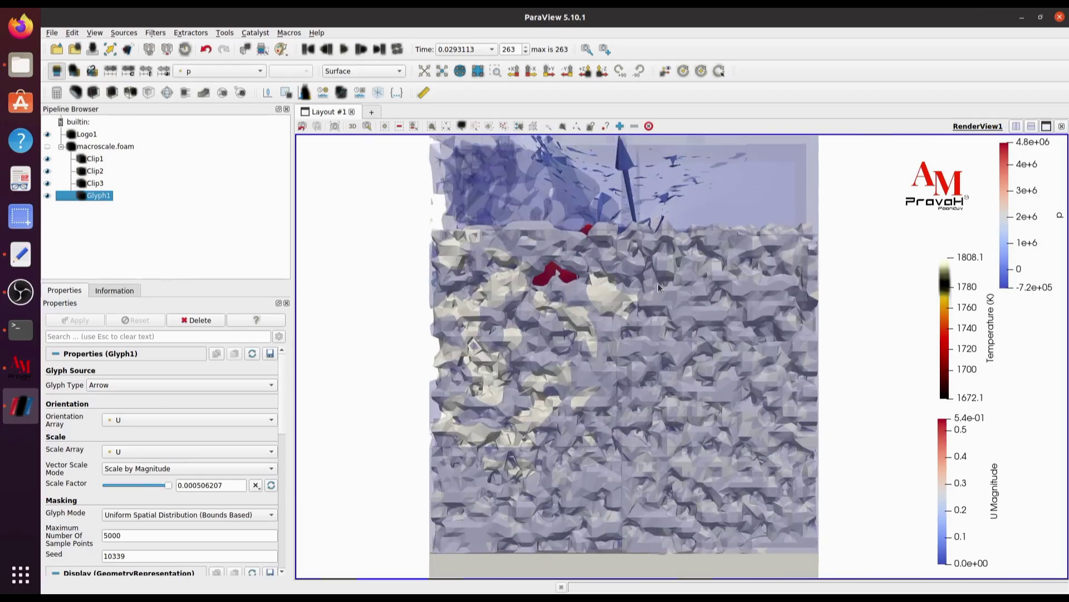
drag(169, 483, 168, 485)
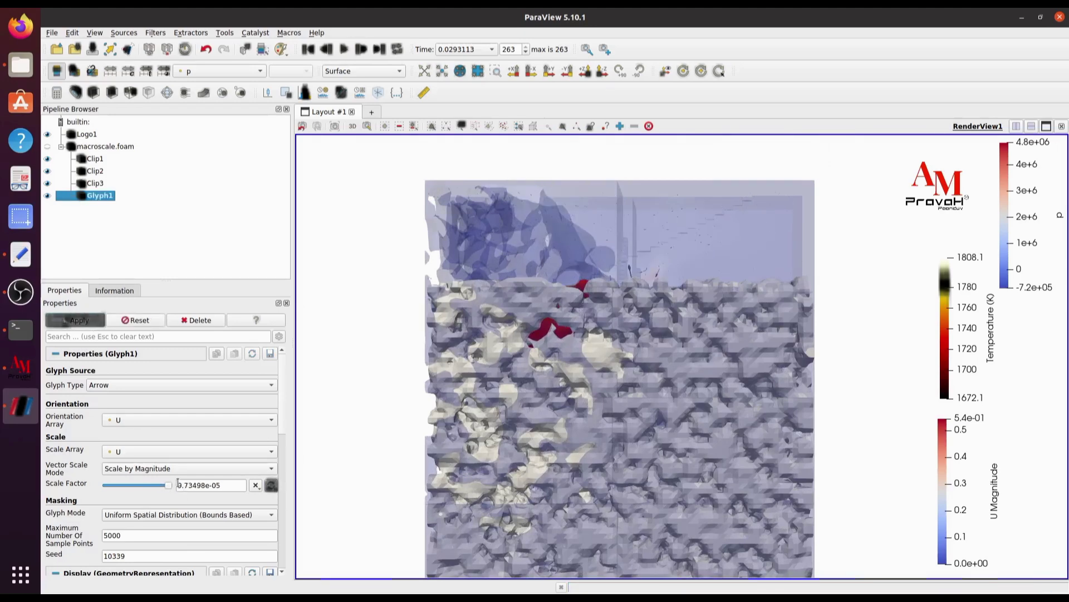
click(47, 183)
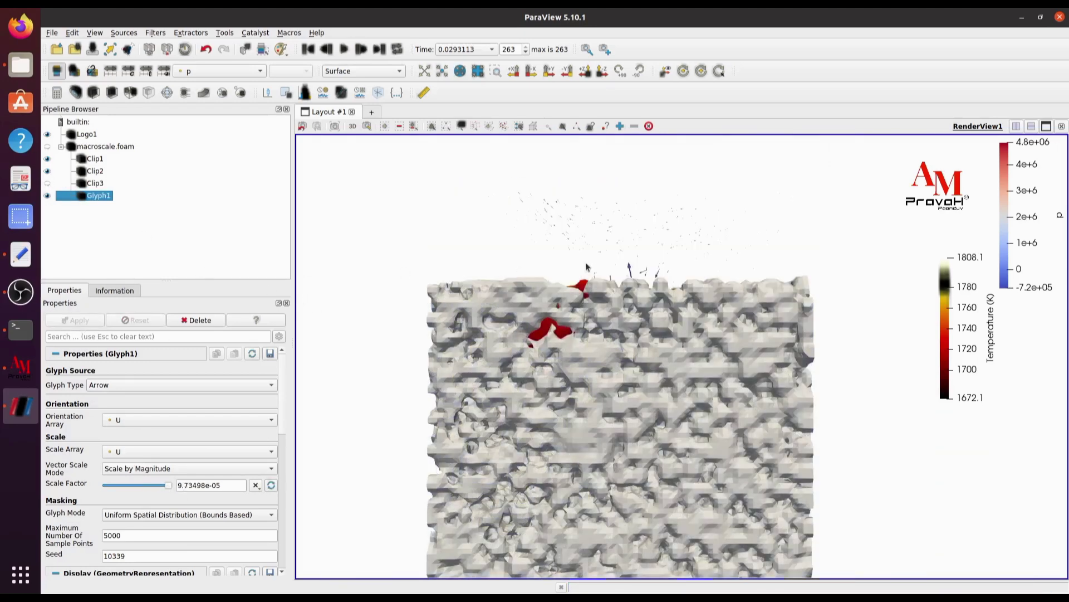
- Set the glyph scale factor to 0.00020735 and apply it
double_click(181, 485)
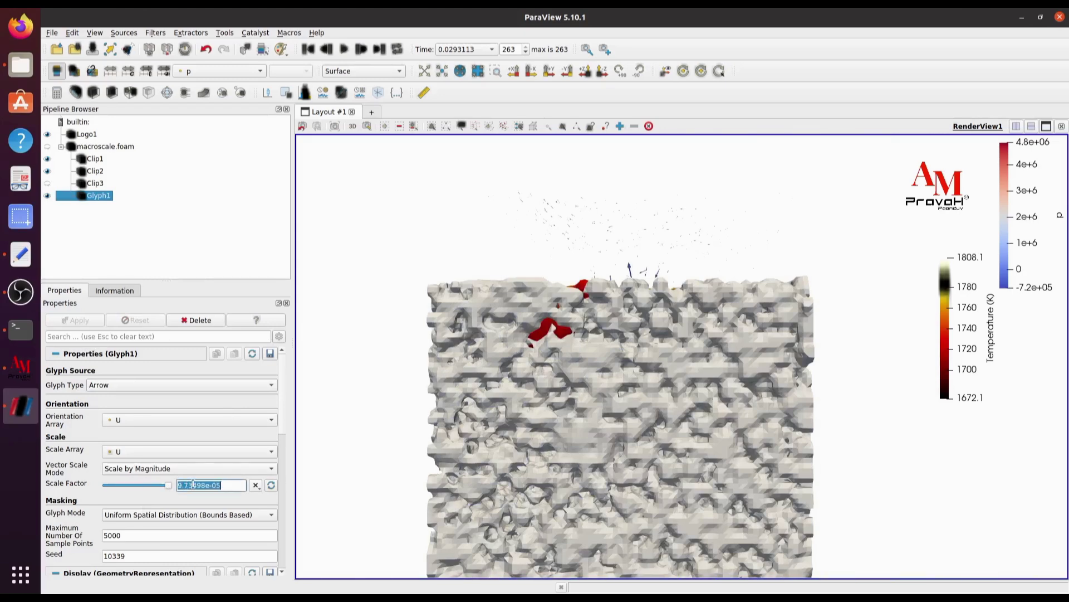
click(182, 484)
key(BackSpace)
text(20)
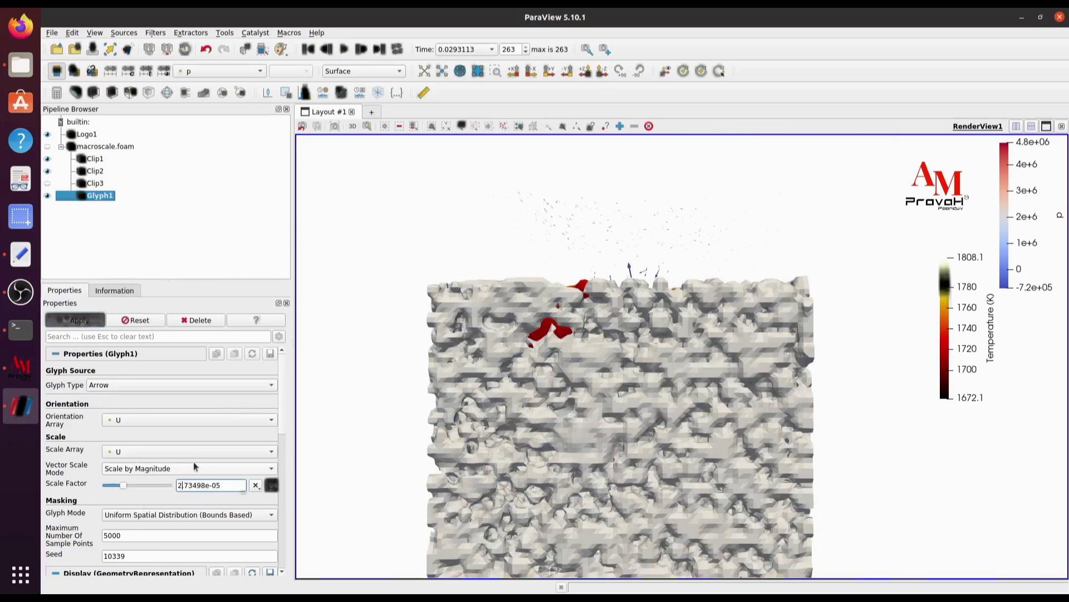
click(79, 319)
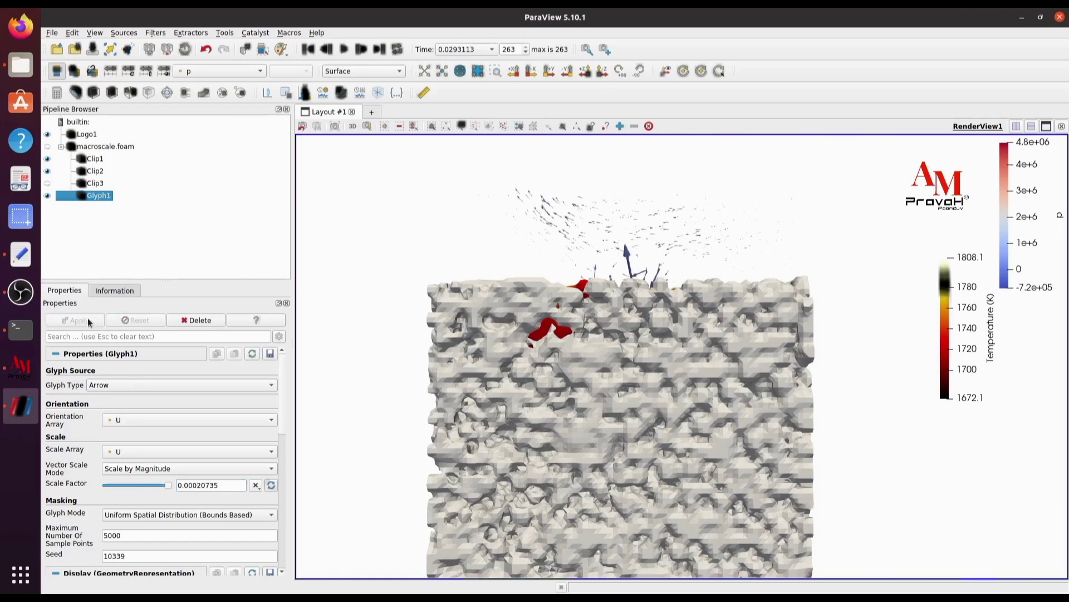
- Set the Glyph1 scale factor to 40.73498e-05, apply it, and inspect the arrows above the melt pool
double_click(185, 484)
click(187, 484)
key(BackSpace)
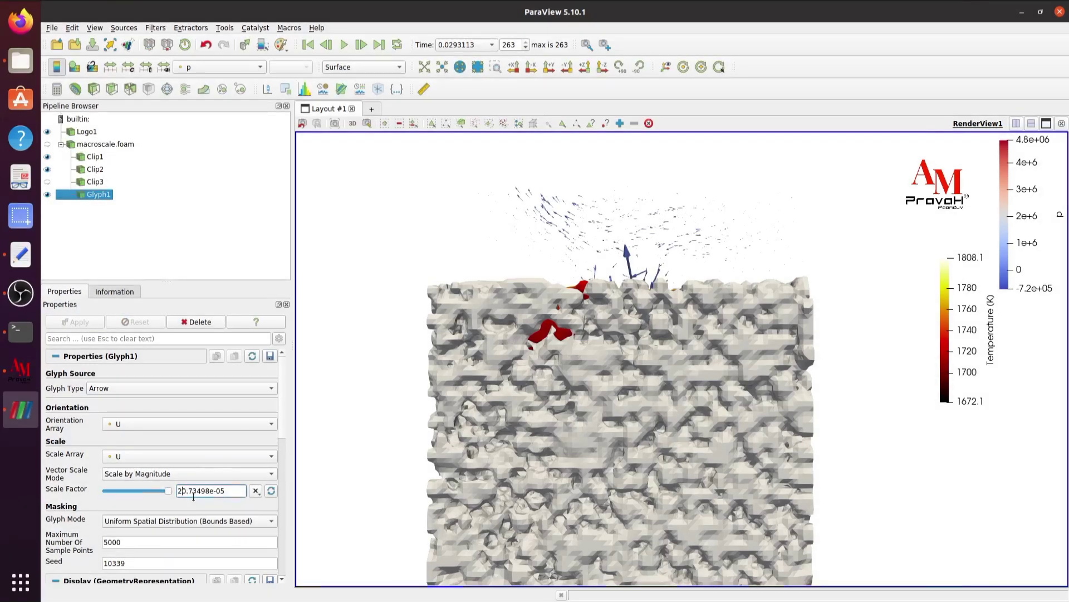
text(4)
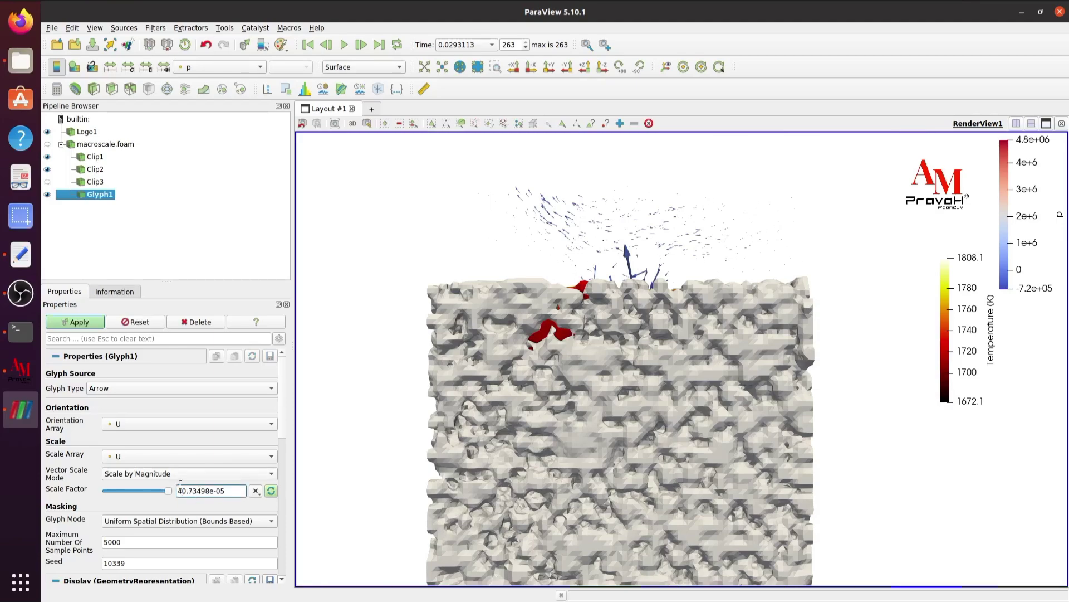
click(98, 322)
drag(578, 227, 785, 294)
drag(724, 333, 849, 281)
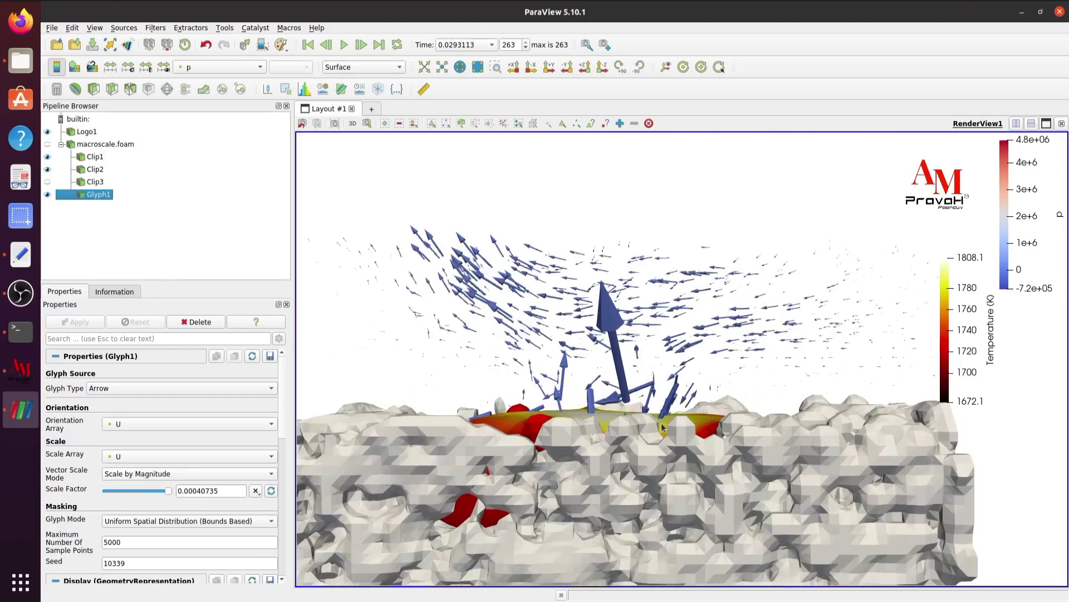
drag(669, 379, 678, 474)
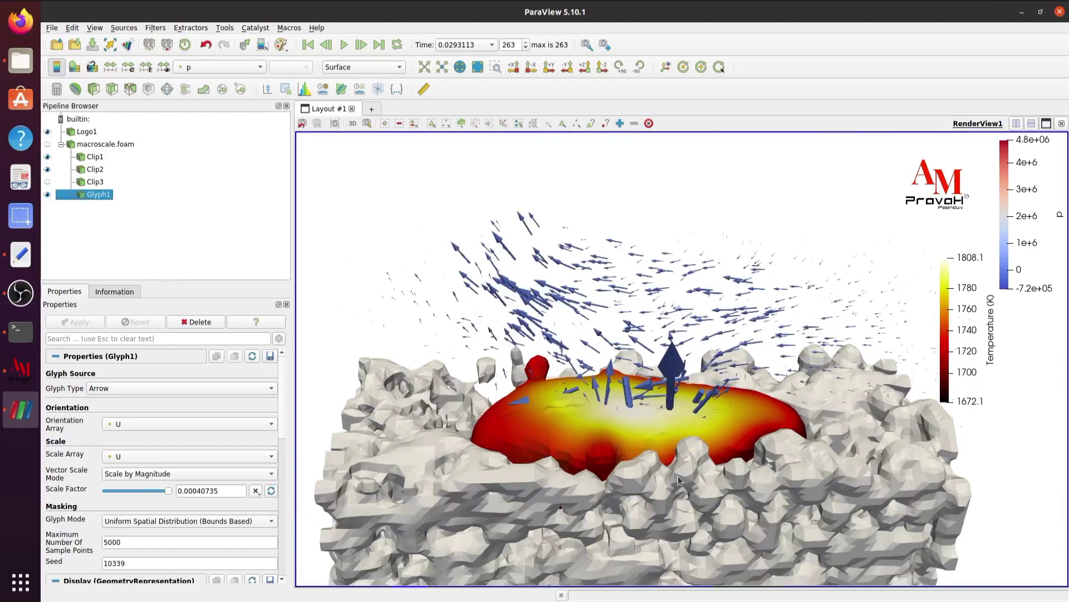
drag(650, 488, 631, 434)
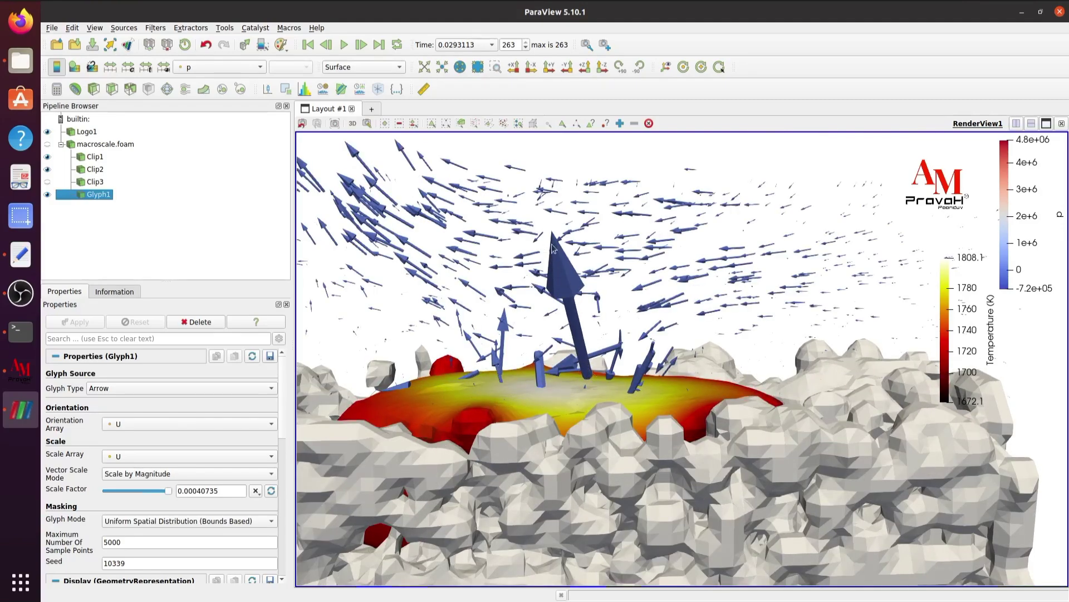
click(549, 68)
drag(680, 402, 659, 477)
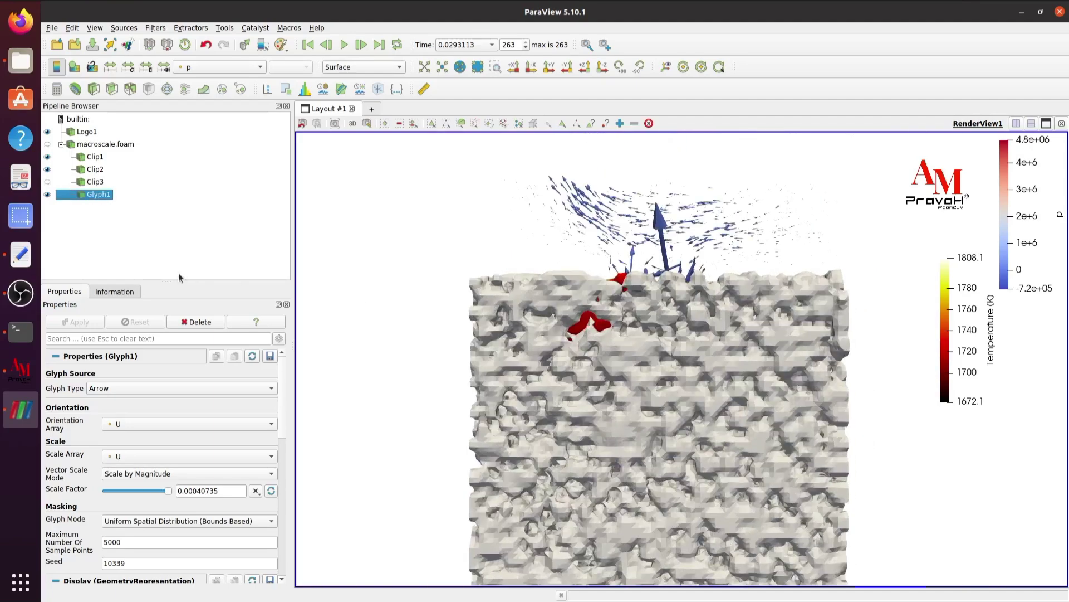
- Clip macroscale.foam by the scalar alpha.vapor at 0.499952 with Invert turned off
click(106, 144)
click(94, 88)
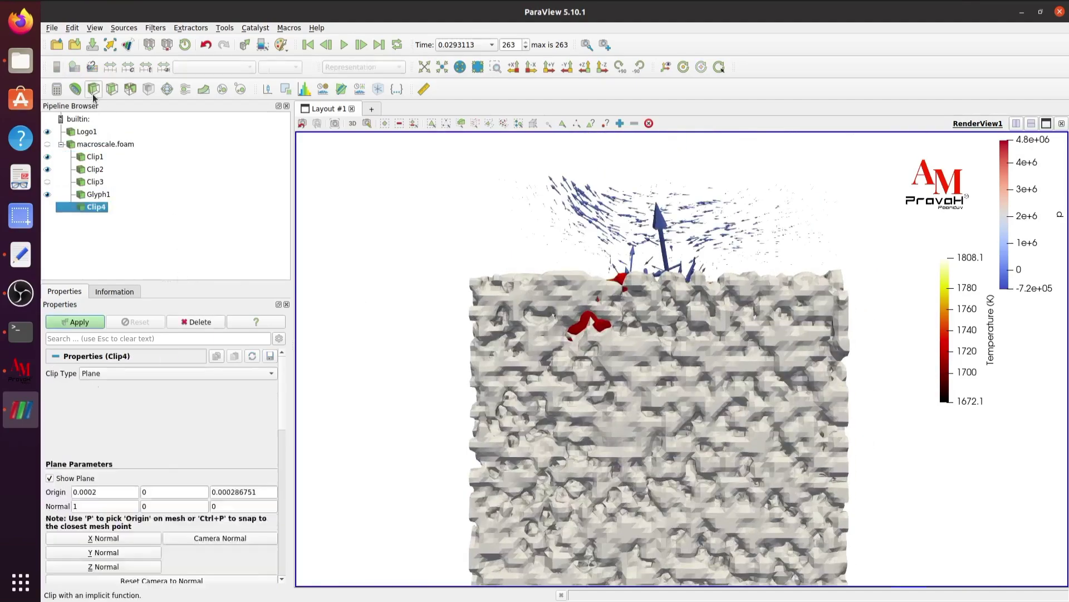
click(115, 374)
click(117, 388)
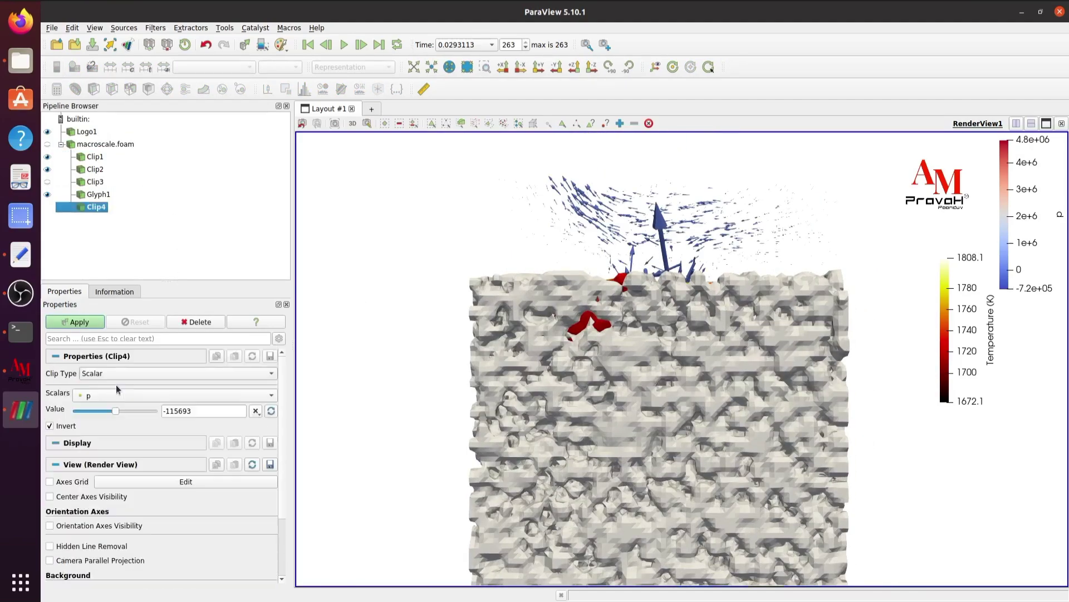
click(126, 397)
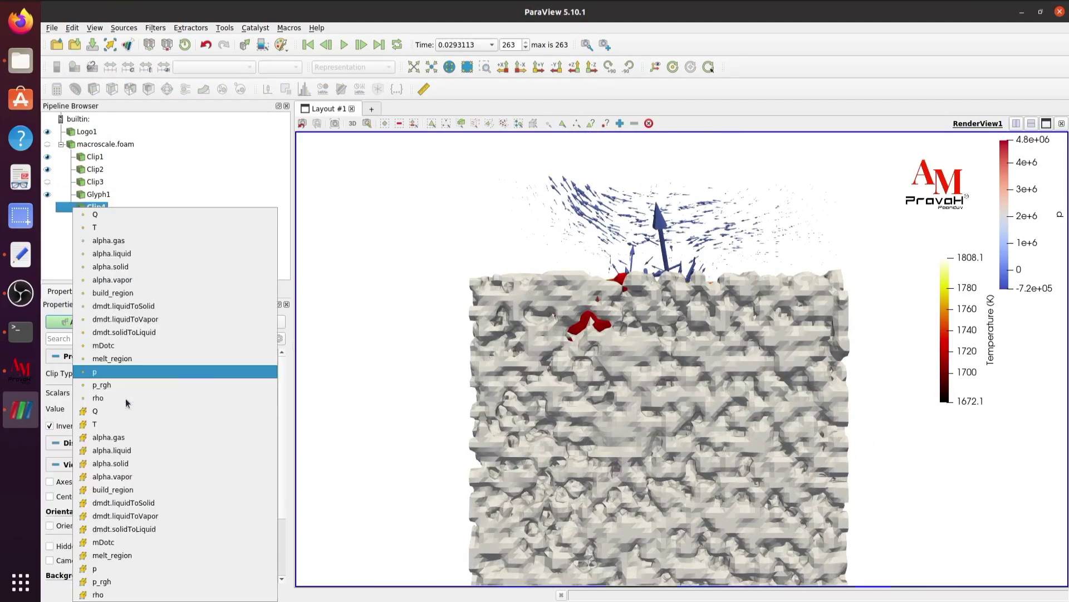
click(152, 279)
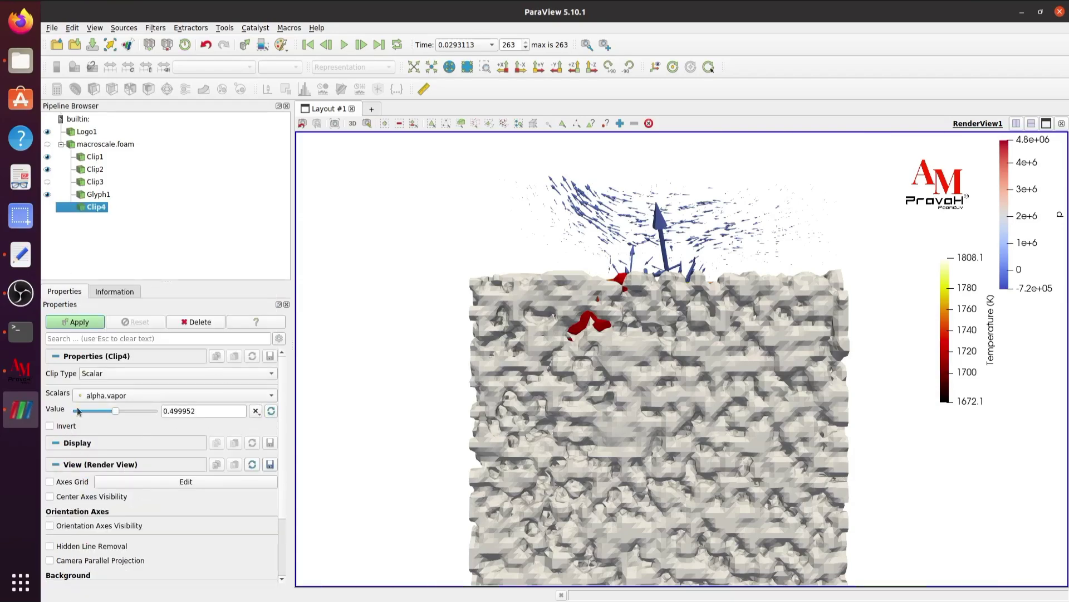
click(91, 324)
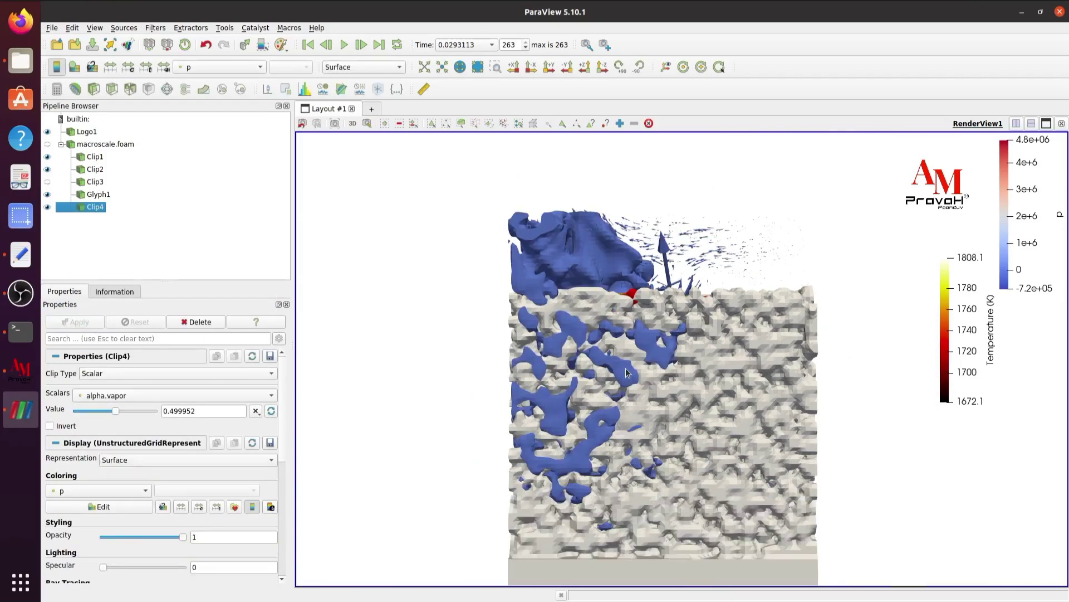
- Reduce the opacity of the alpha.vapor clip to 0.21 so the arrows and melt pool show through
drag(490, 393, 642, 413)
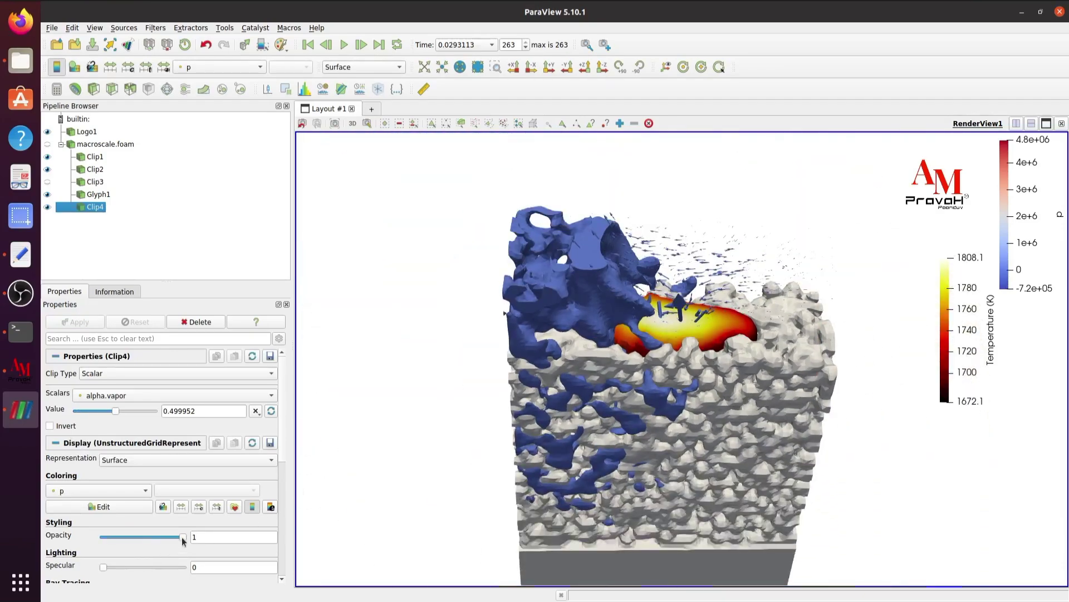
drag(134, 538, 131, 538)
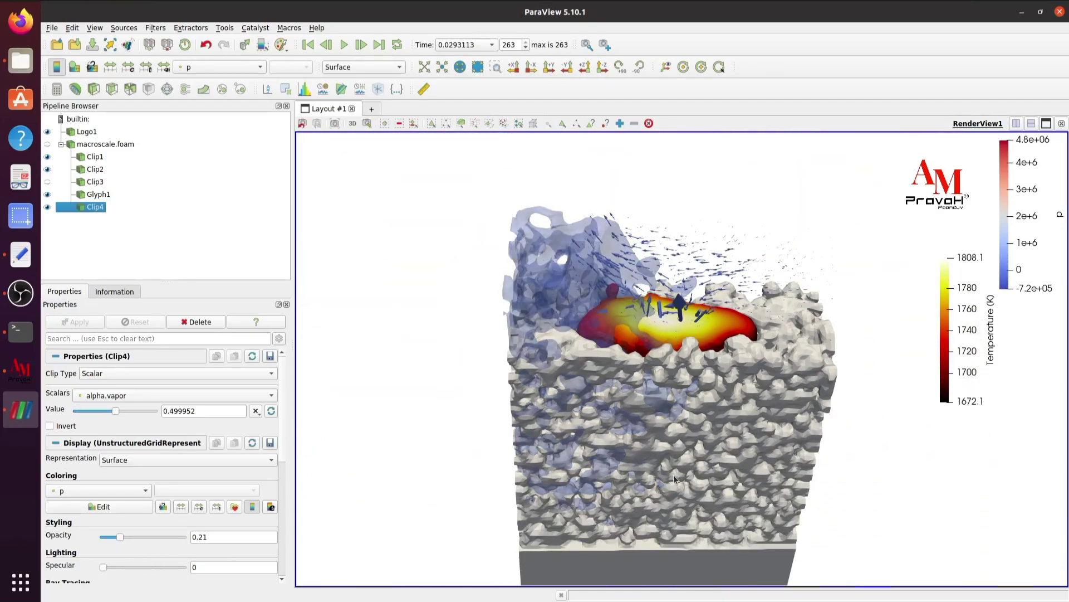
drag(640, 390, 655, 441)
scroll(653, 460, up, 5)
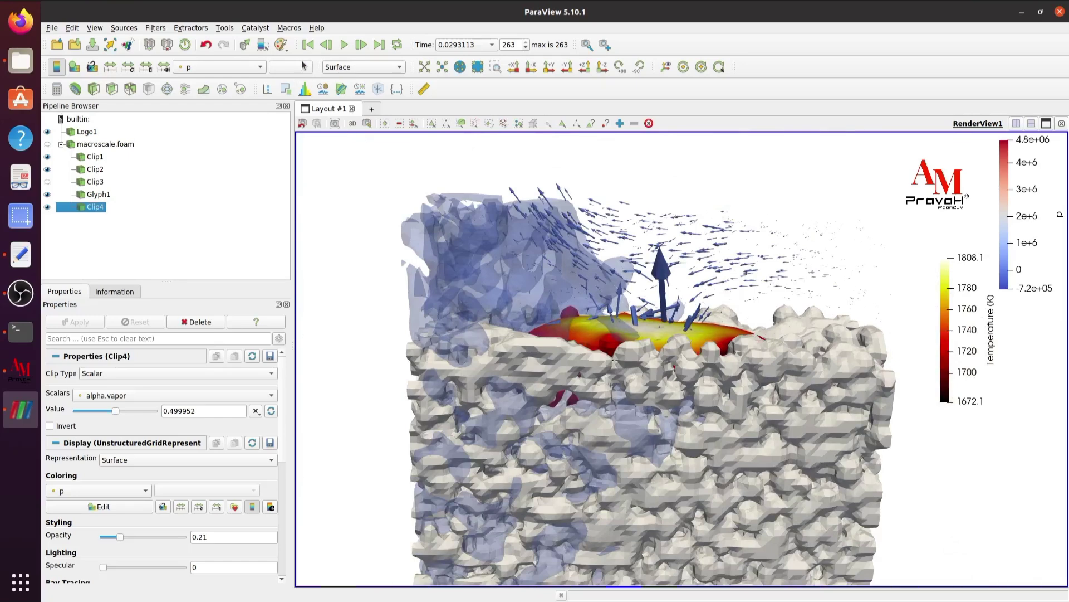
- Play the animation briefly from the first time step, stop it, and return to the last time step in the +Y view
click(306, 45)
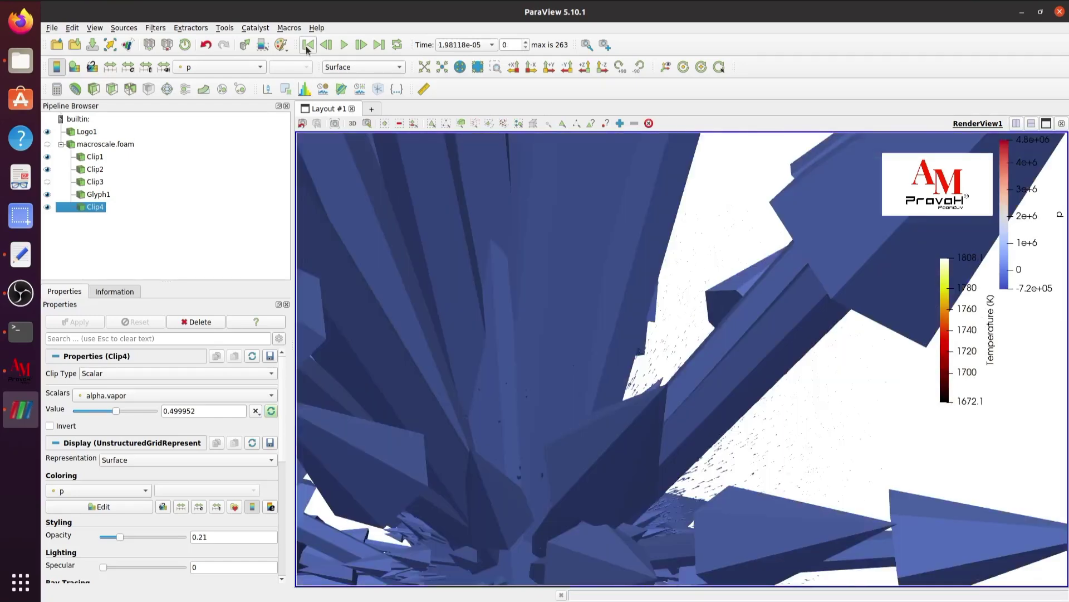
click(343, 46)
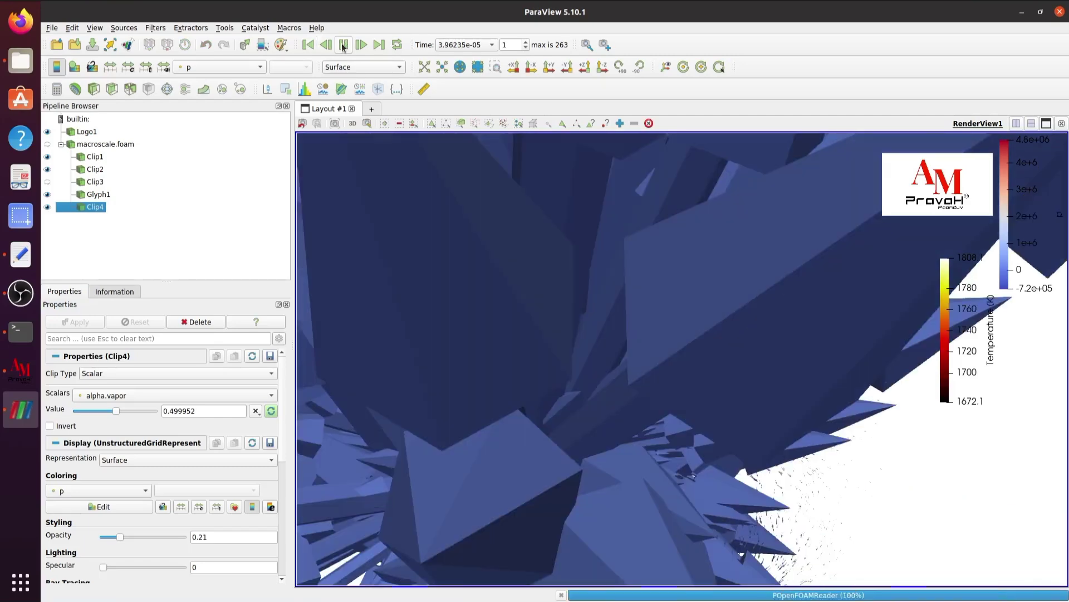
click(343, 46)
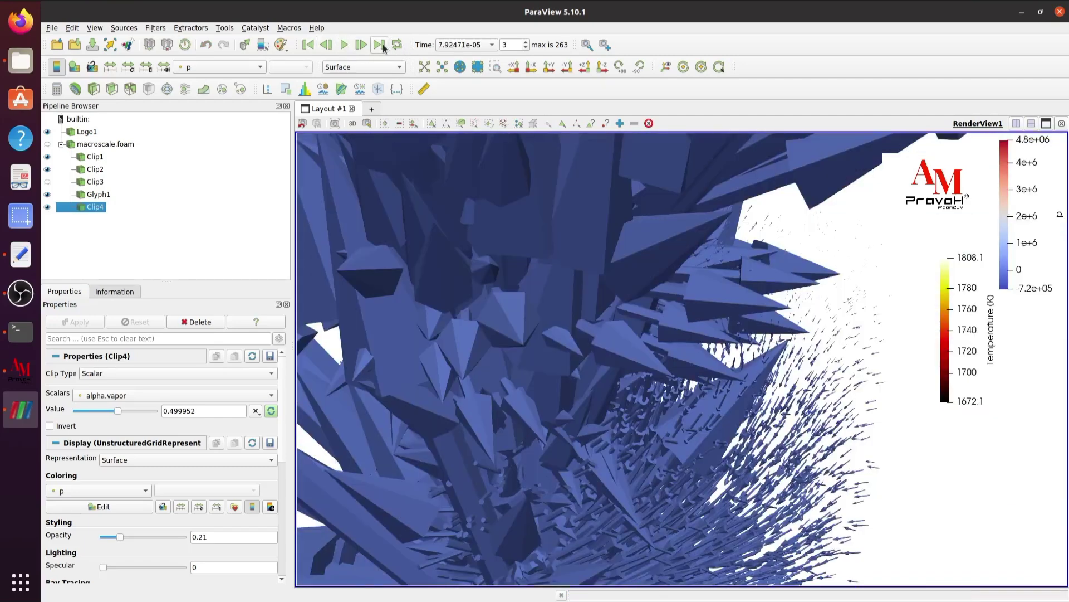
click(378, 45)
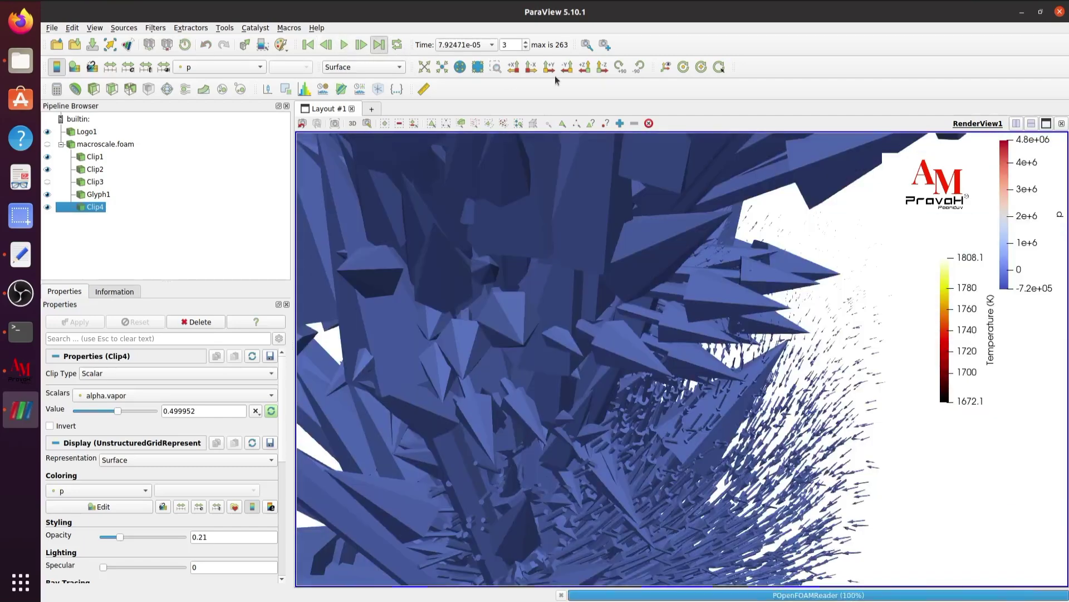
click(549, 67)
scroll(682, 398, up, 10)
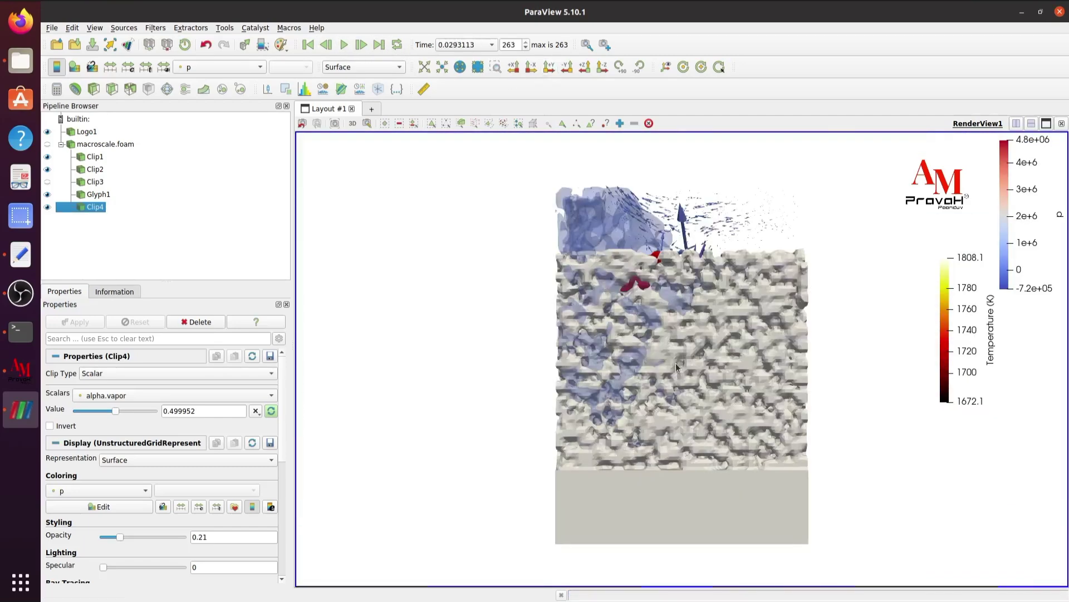
scroll(687, 376, up, 5)
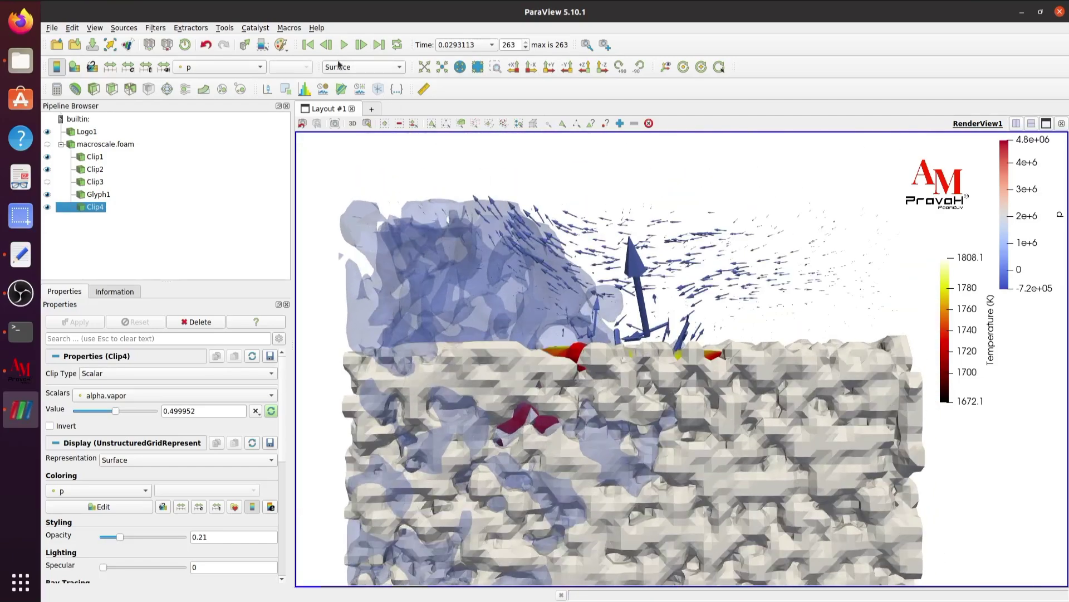
- Step the animation back three frames to time step 260
click(327, 45)
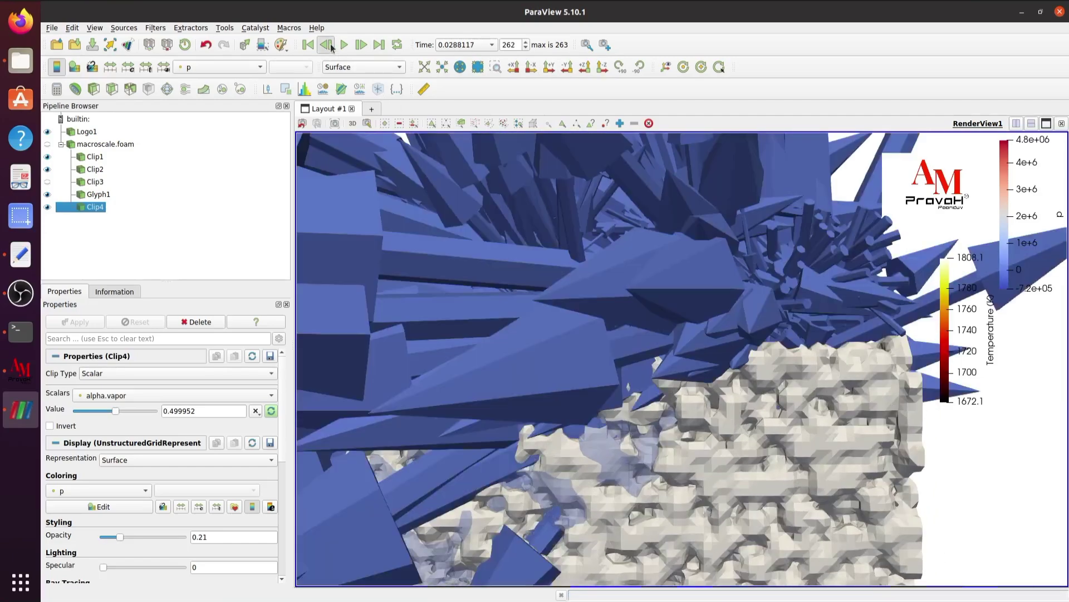
click(328, 46)
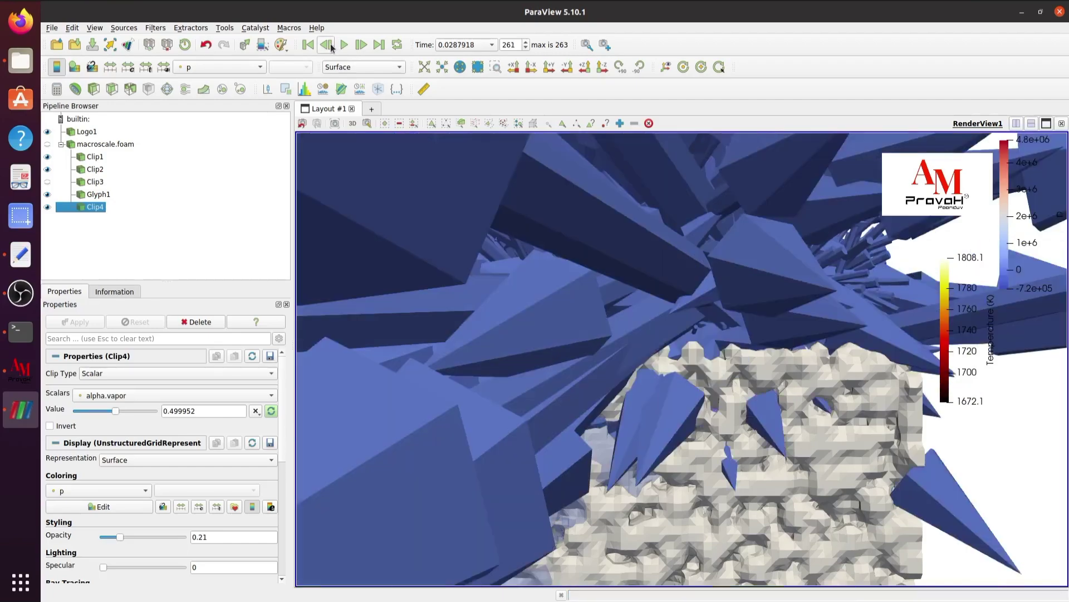
click(331, 47)
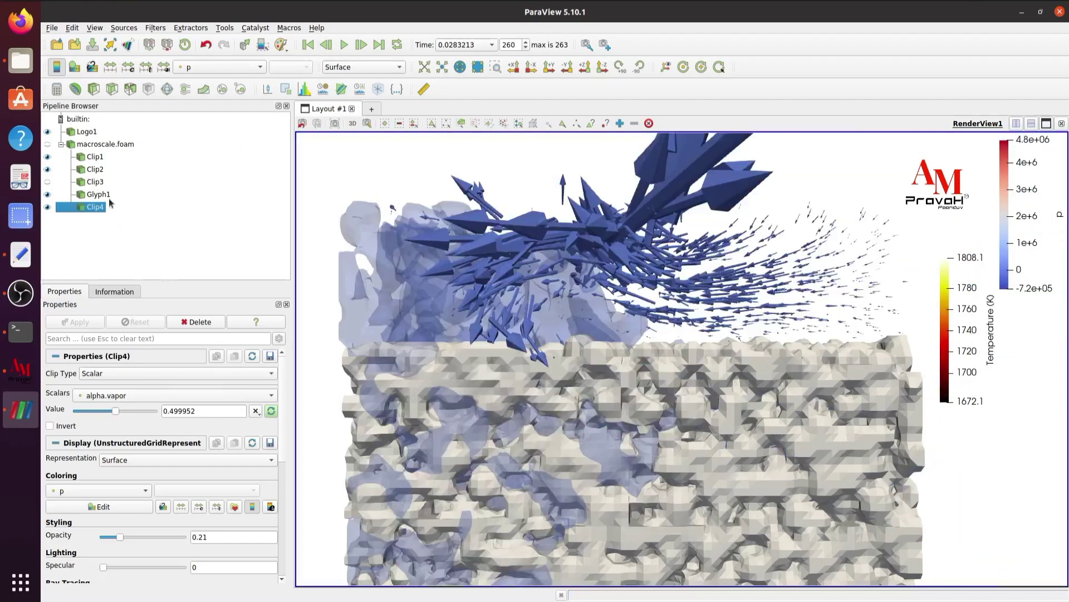
- Rescale the Glyph1 scale factor to 4.83724e-05 from the current data range, apply it, and inspect the arrows near the vapor
click(106, 195)
click(271, 490)
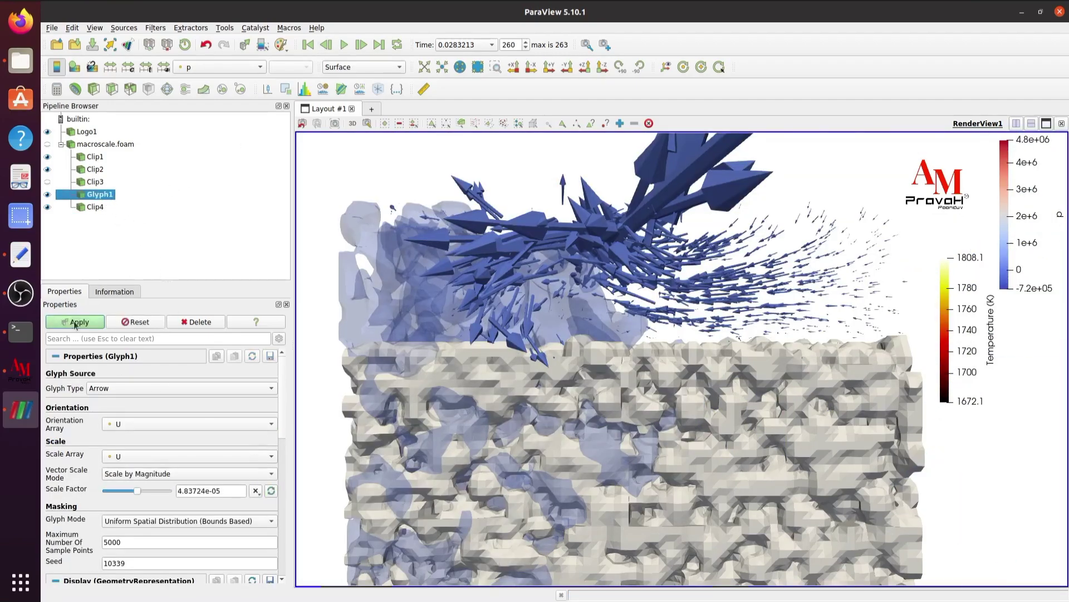
click(75, 324)
scroll(611, 341, up, 2)
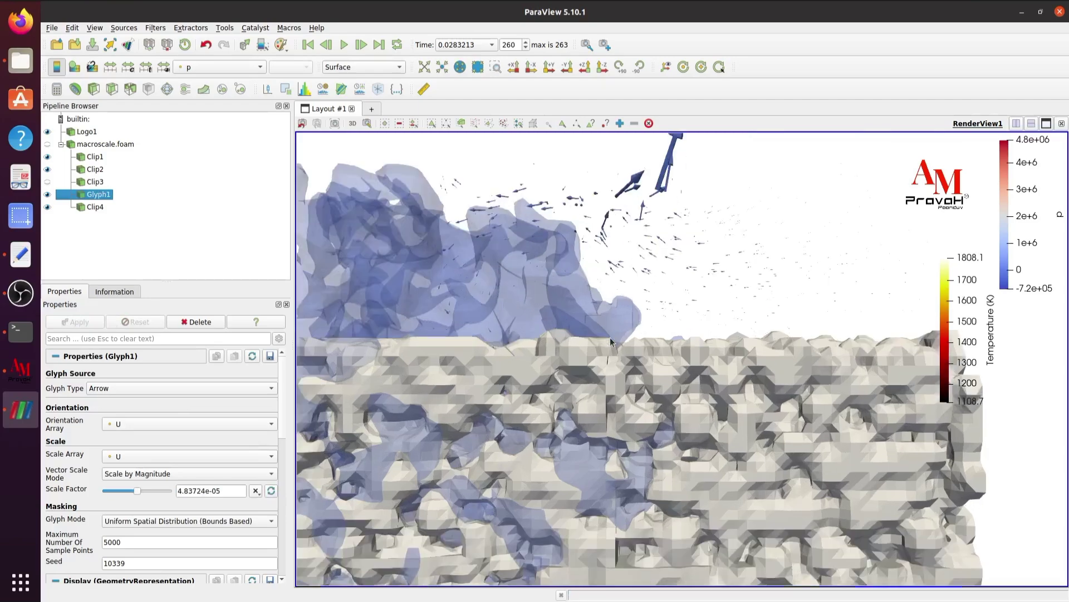
scroll(611, 341, down, 2)
middle_drag(611, 341, 598, 259)
scroll(599, 259, down, 3)
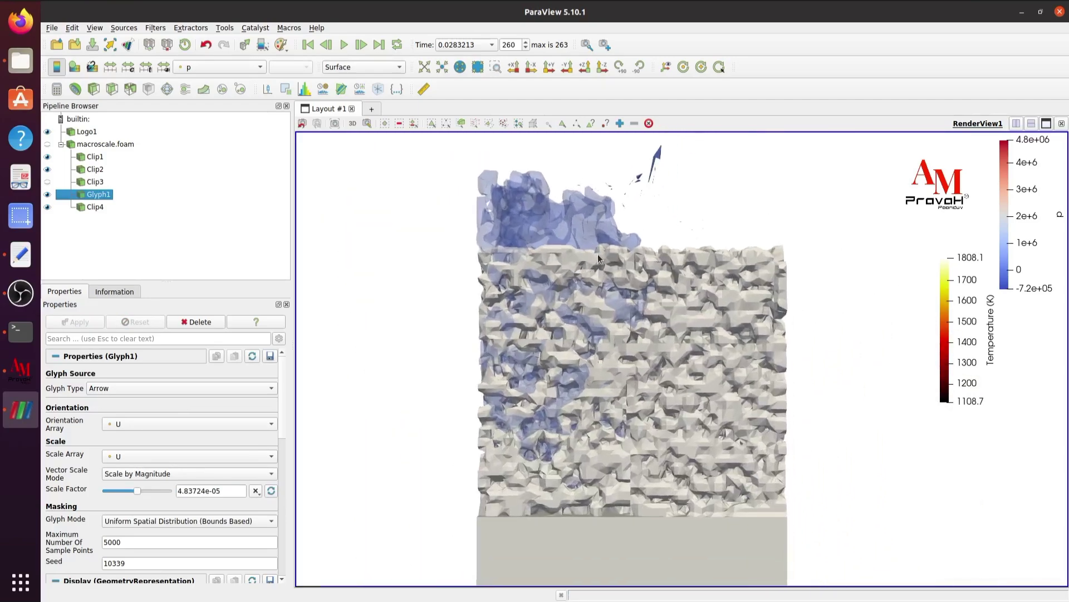
scroll(599, 259, down, 2)
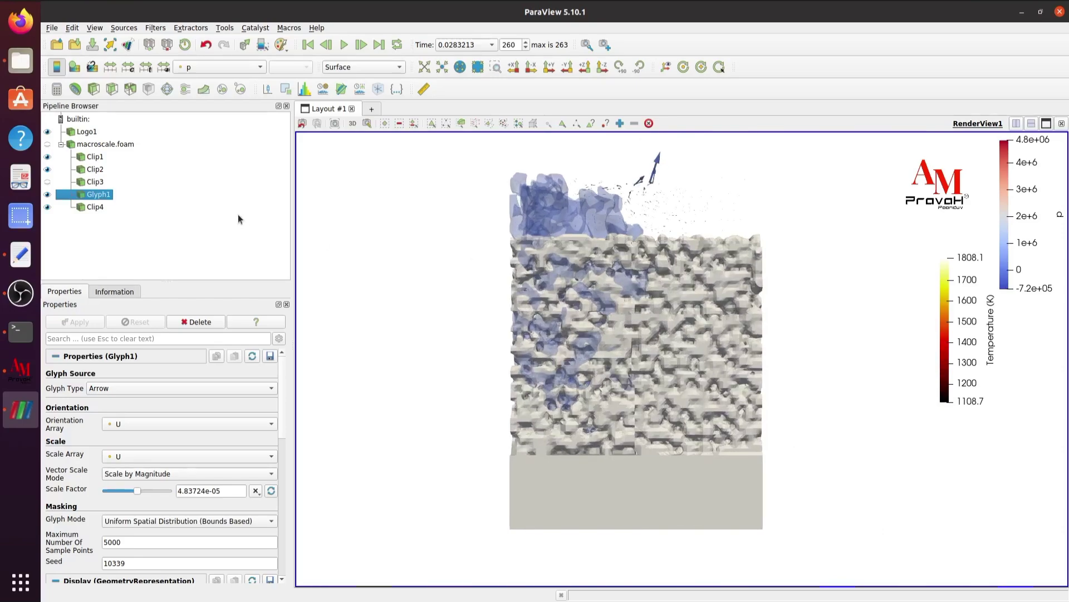
scroll(701, 263, up, 2)
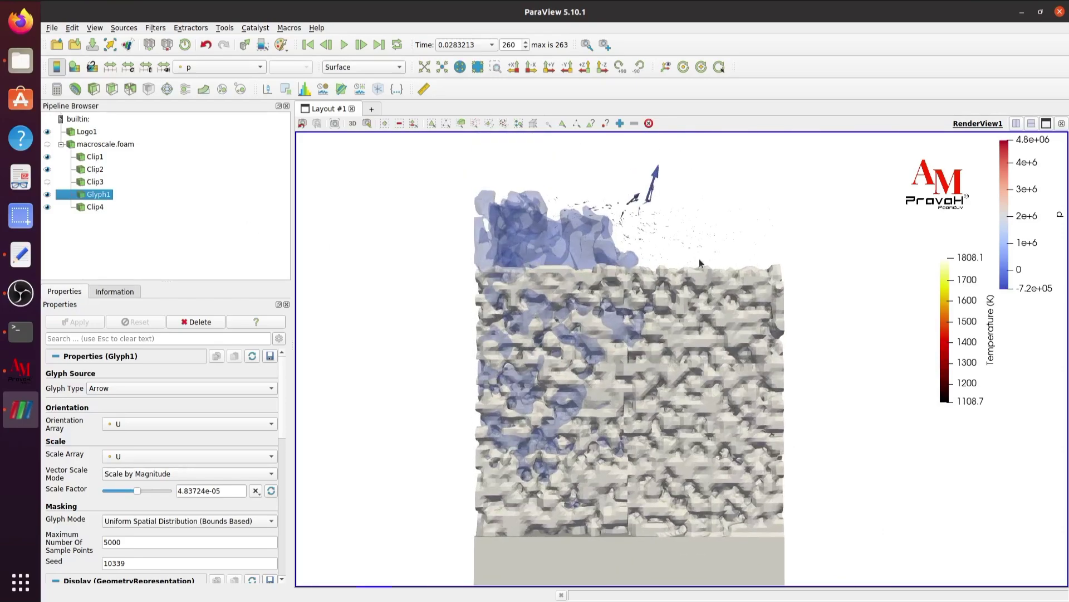
scroll(700, 263, up, 4)
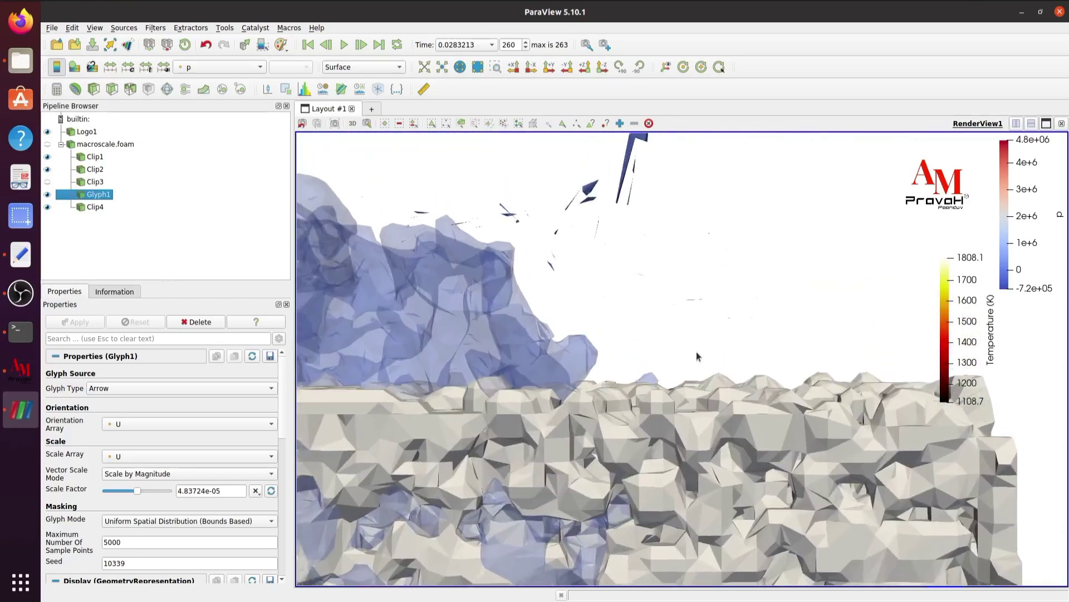
drag(690, 342, 750, 379)
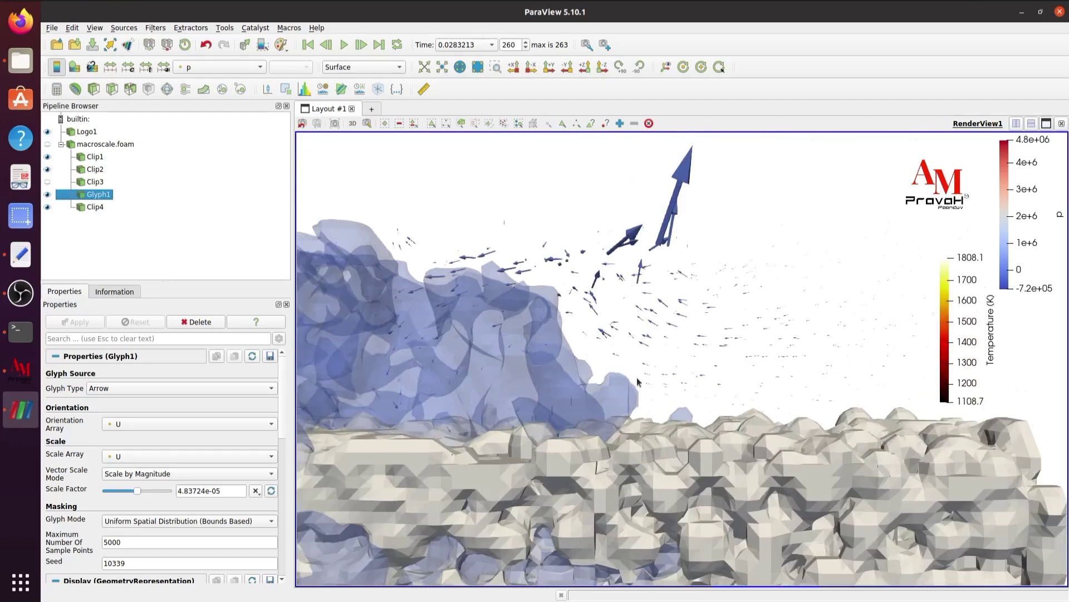
- Delete Clip4, Clip3 and Glyph1 from the pipeline
click(48, 208)
click(95, 207)
click(191, 322)
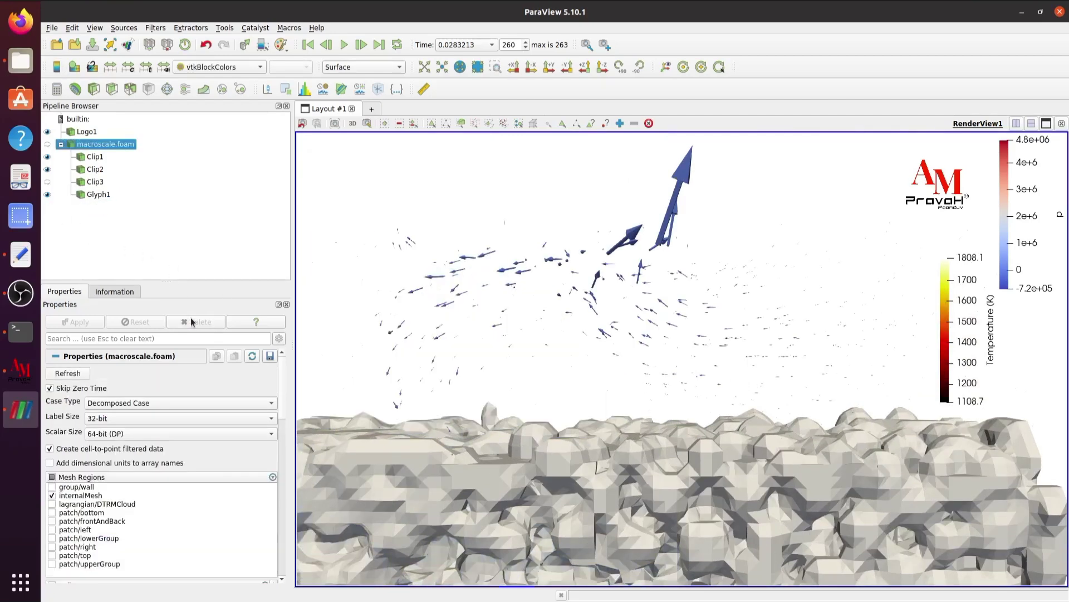
click(96, 183)
click(209, 323)
click(98, 181)
click(195, 322)
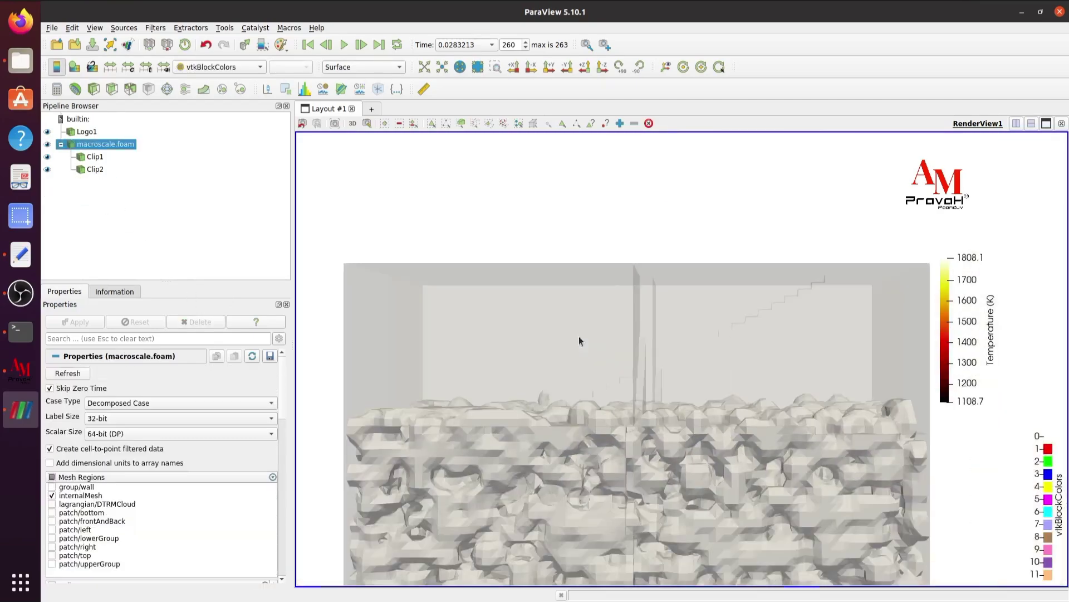
- Hide macroscale.foam so that only Clip1, Clip2 and the logo are displayed
click(47, 144)
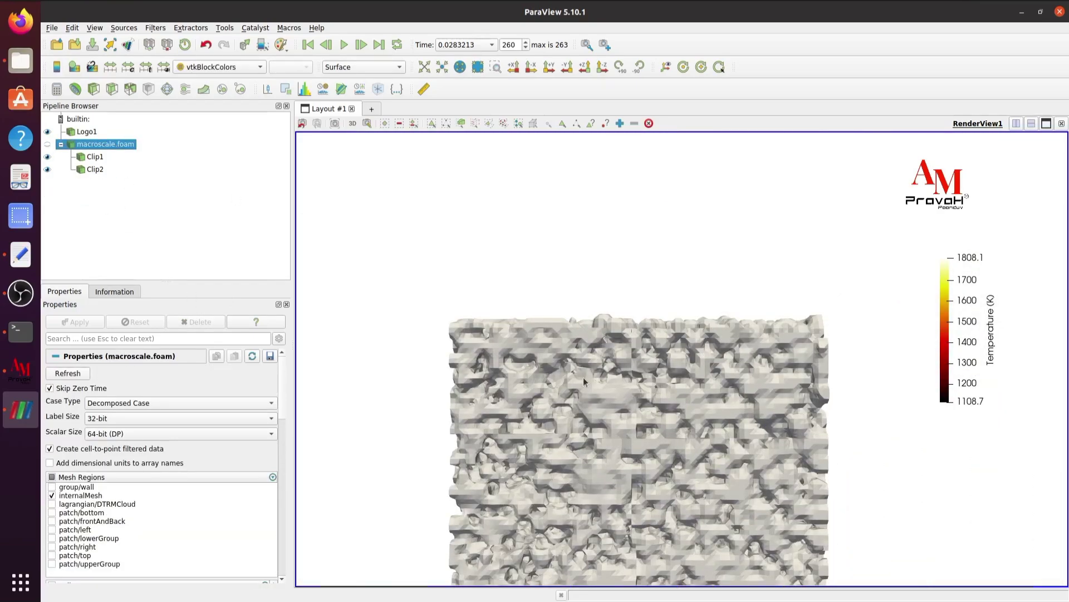
scroll(583, 381, down, 5)
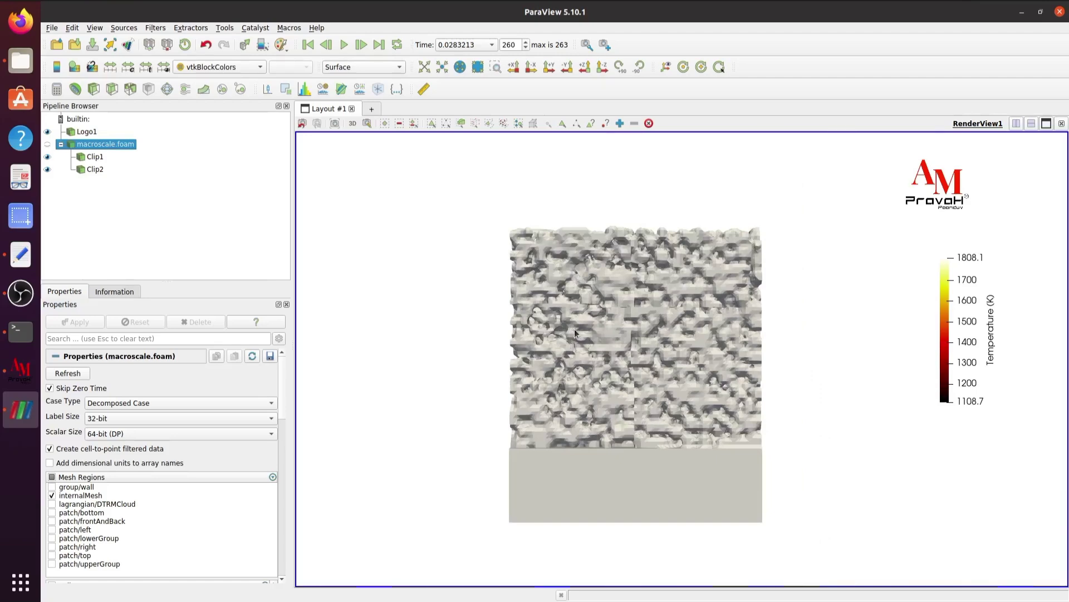
drag(576, 333, 633, 388)
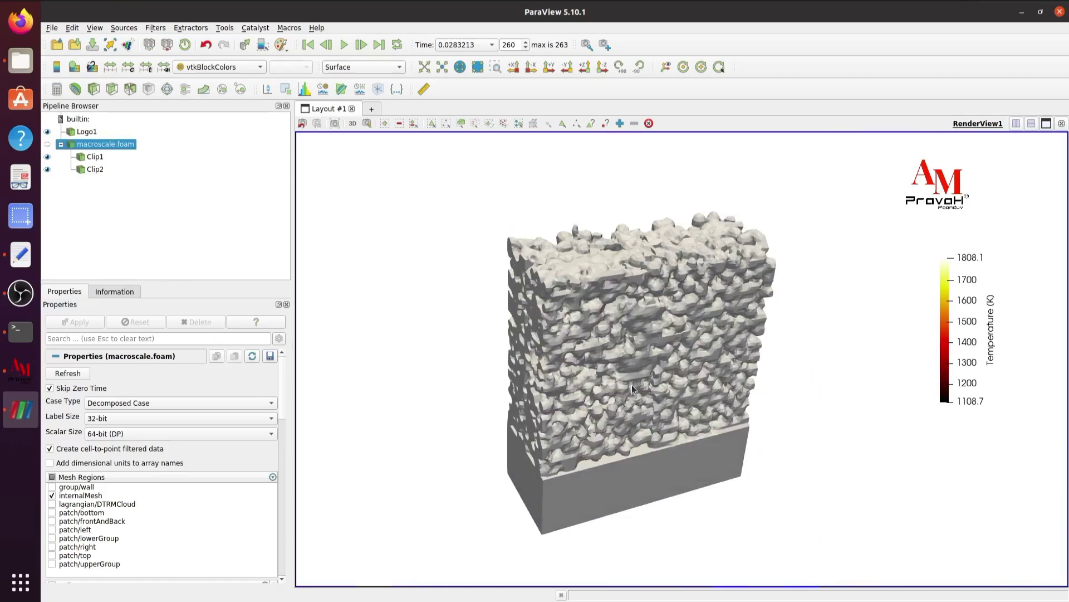
- Jump to the last time step and open a spreadsheet view of macroscale.foam beside the render view
click(380, 44)
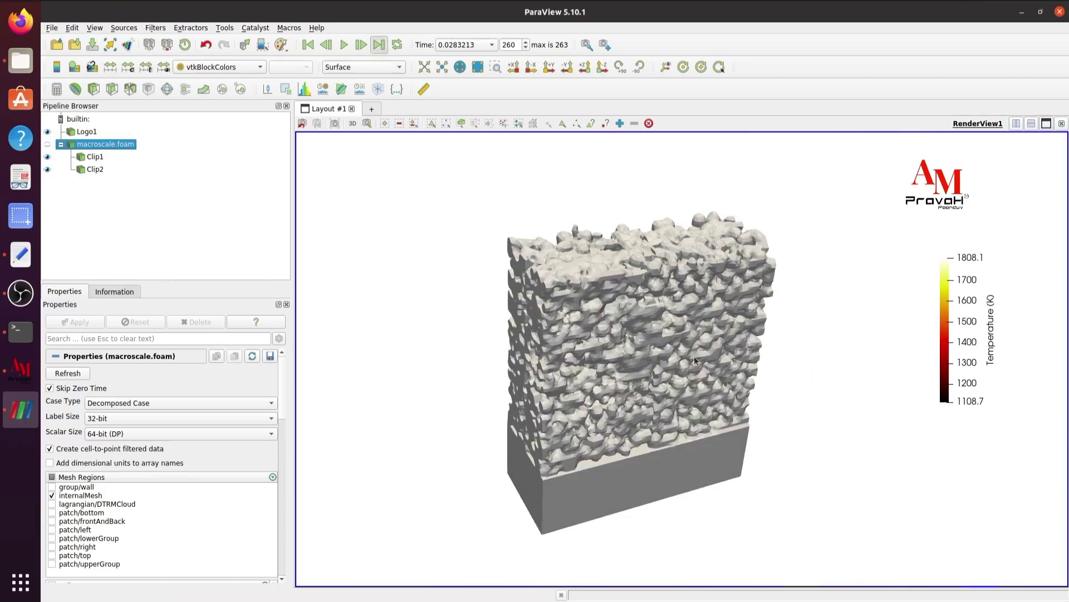
drag(668, 384, 807, 420)
click(1016, 123)
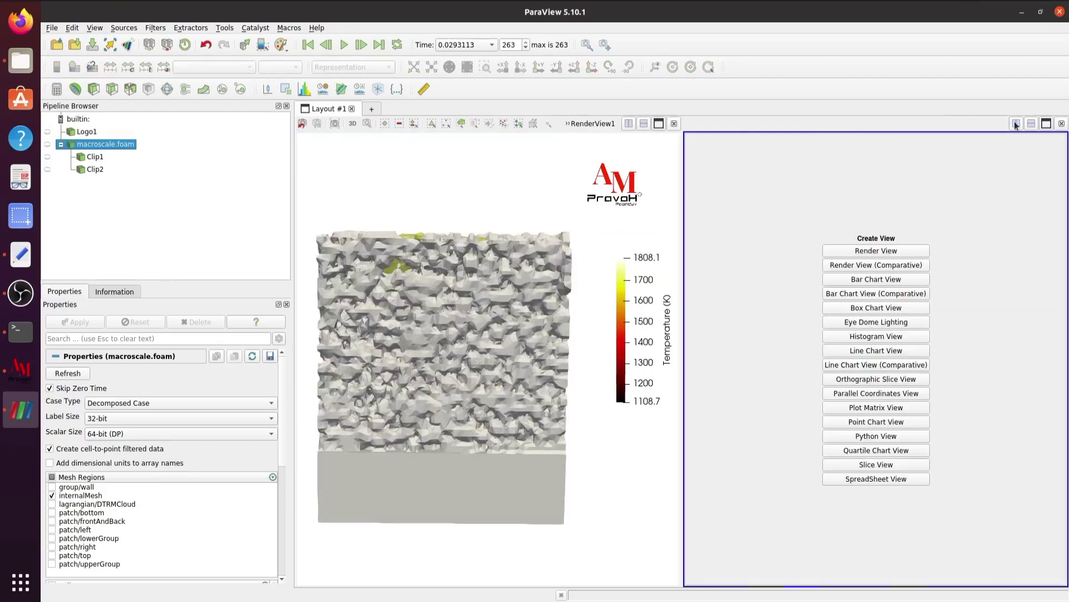
click(864, 480)
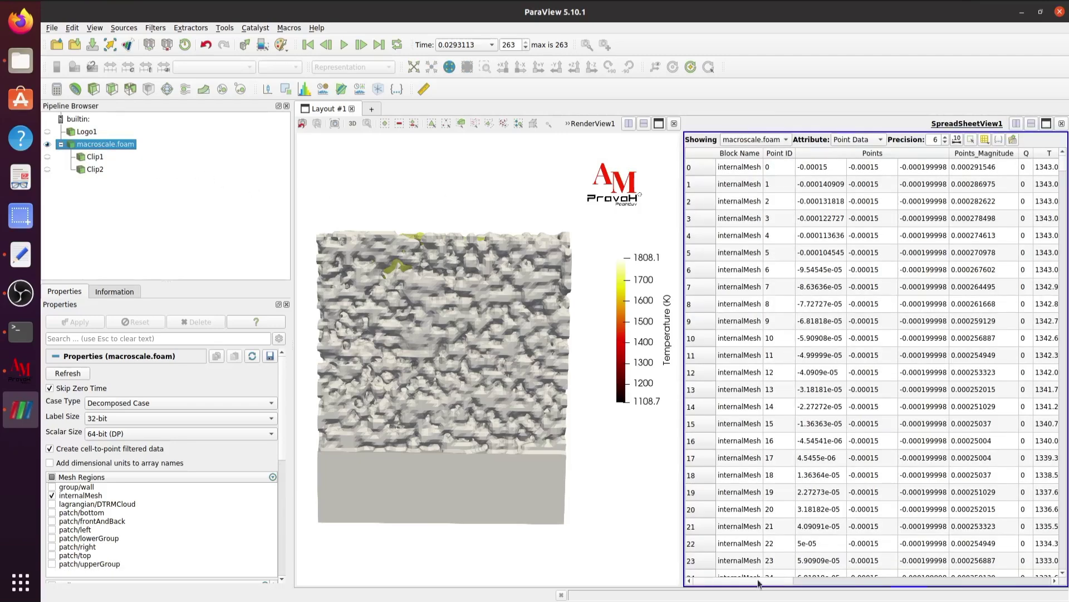
- Look through the point data columns of macroscale.foam and switch the spreadsheet attribute to Cell Data
drag(763, 582, 918, 598)
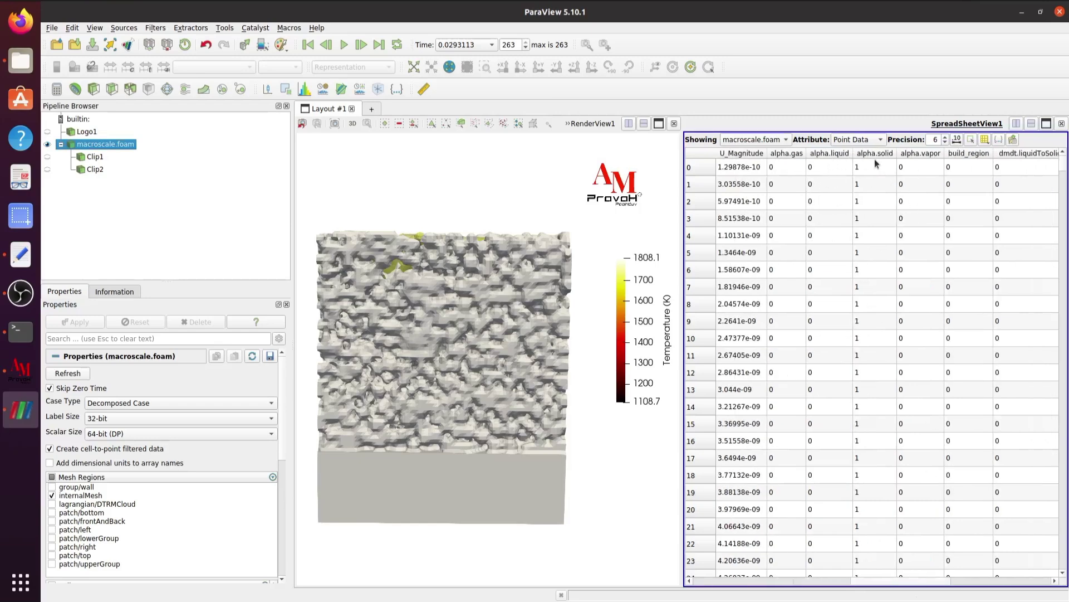
drag(875, 583, 791, 585)
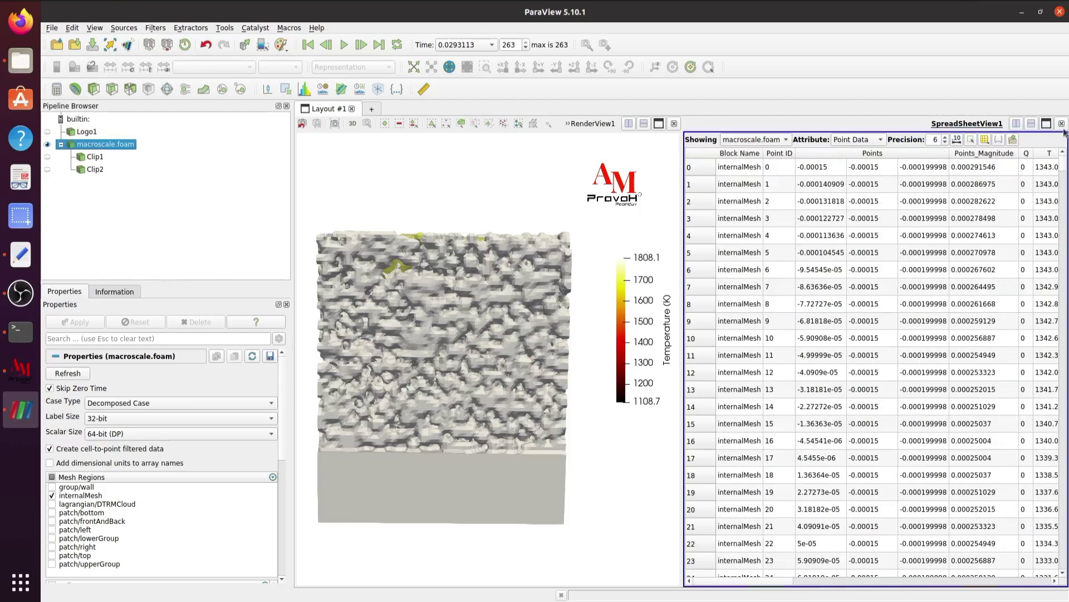
click(856, 139)
click(860, 154)
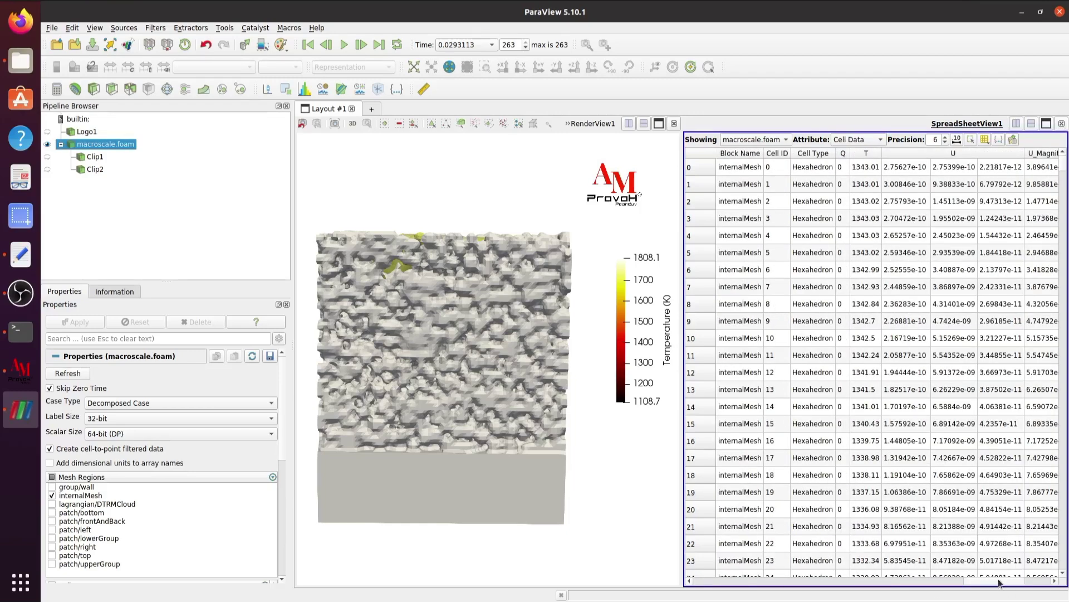
drag(999, 583, 695, 595)
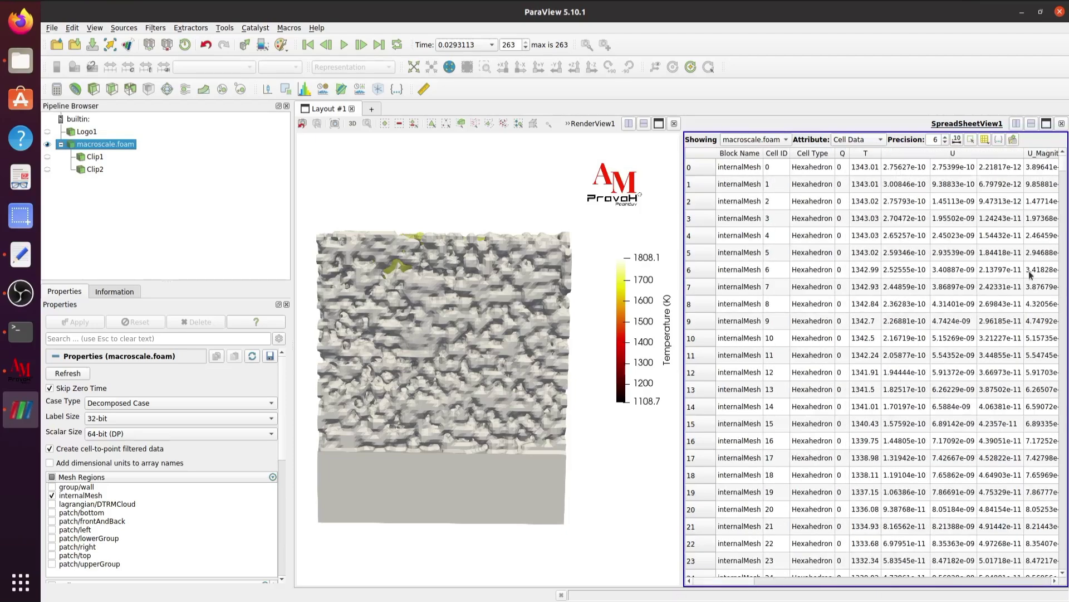
- Export the cell data spreadsheet as data.csv in the 20_layers folder, replacing the existing file
click(1013, 140)
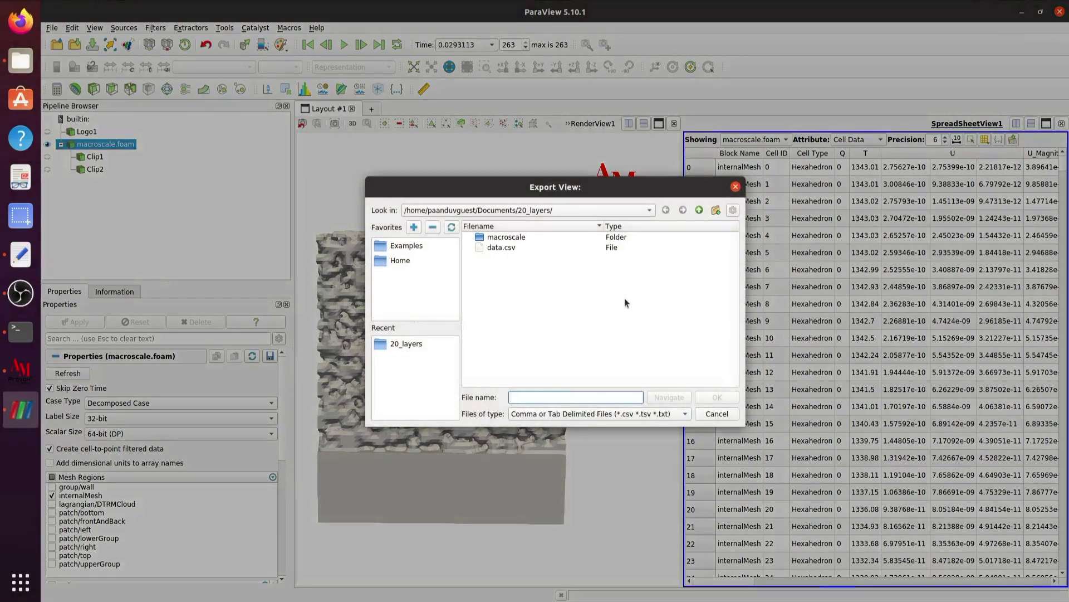
click(509, 249)
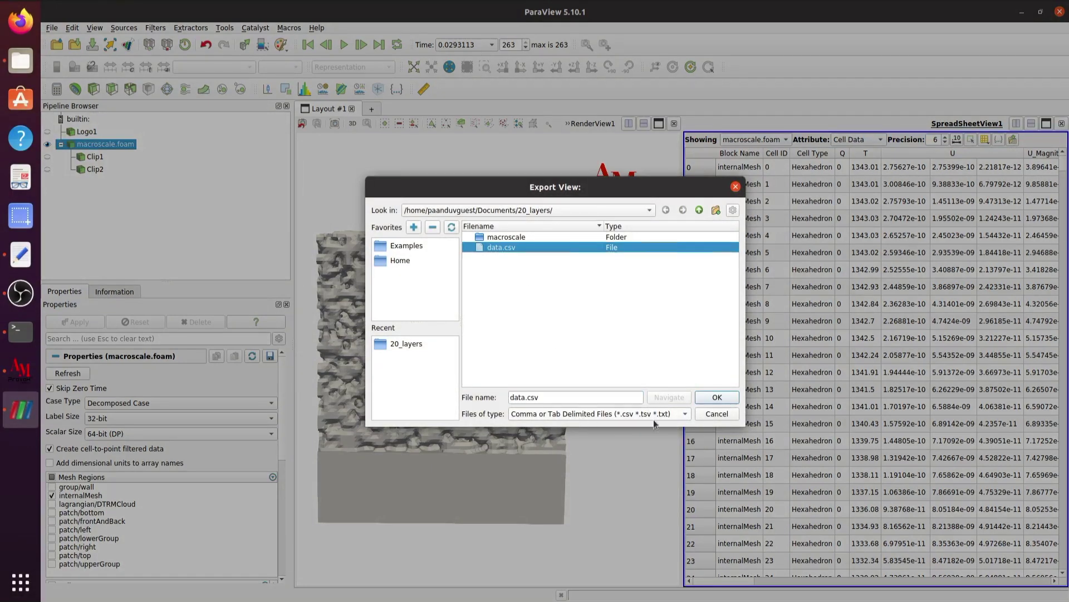
click(717, 397)
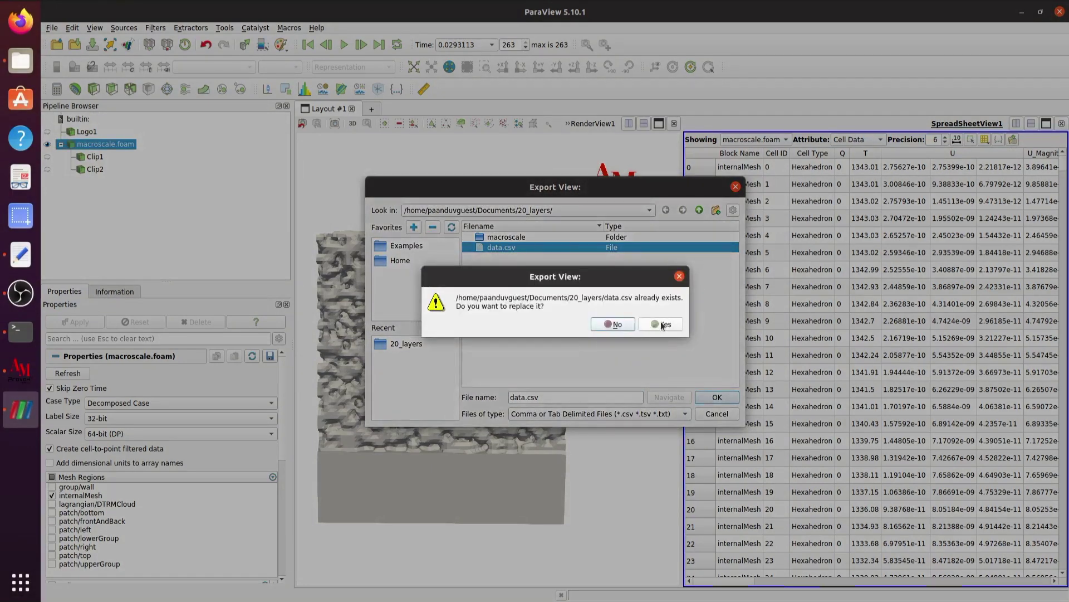
click(663, 326)
click(586, 338)
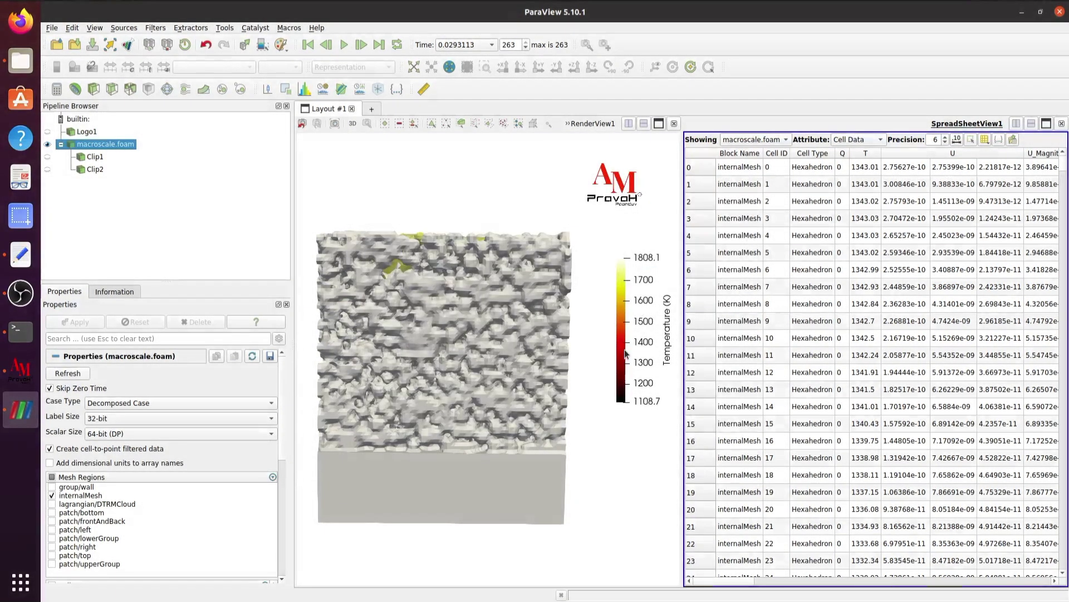
- Open data.csv from Documents/20_layers in LibreOffice Calc, check the exported columns, and close the file
click(11, 66)
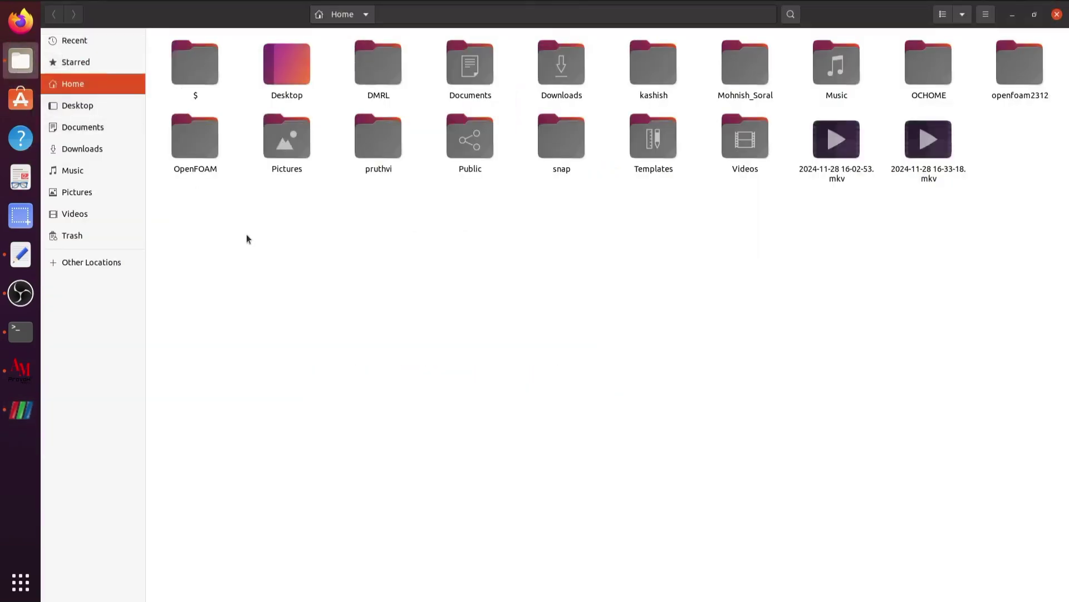
click(89, 128)
double_click(220, 93)
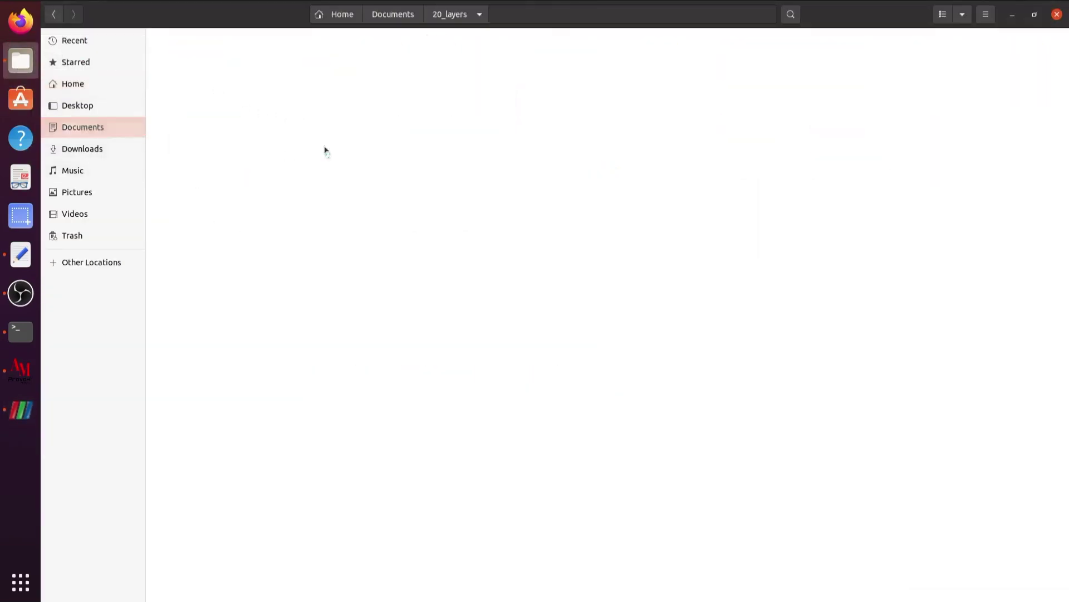
double_click(432, 73)
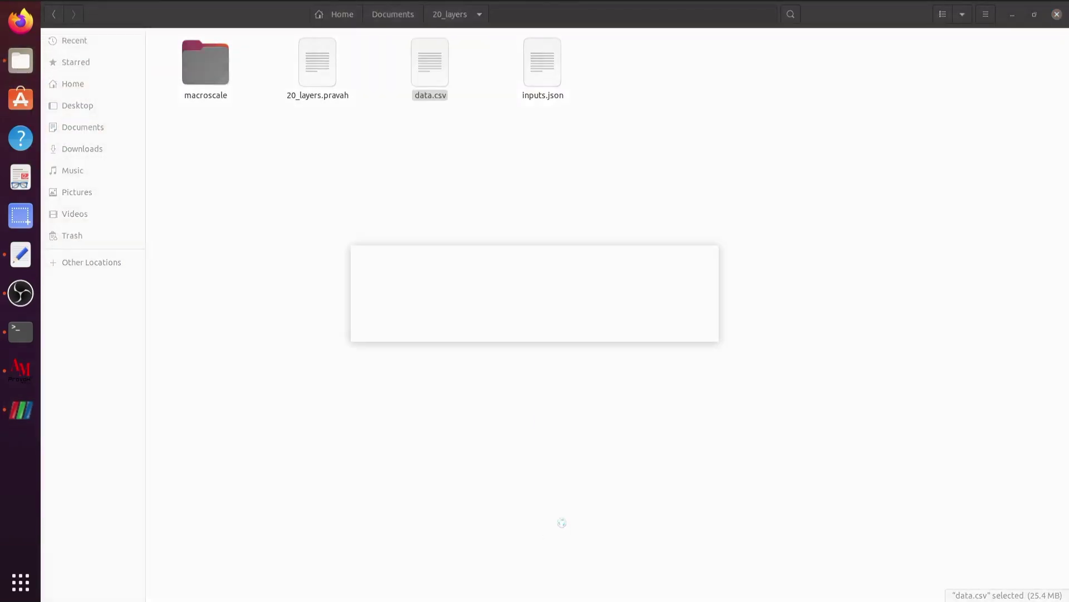
click(649, 422)
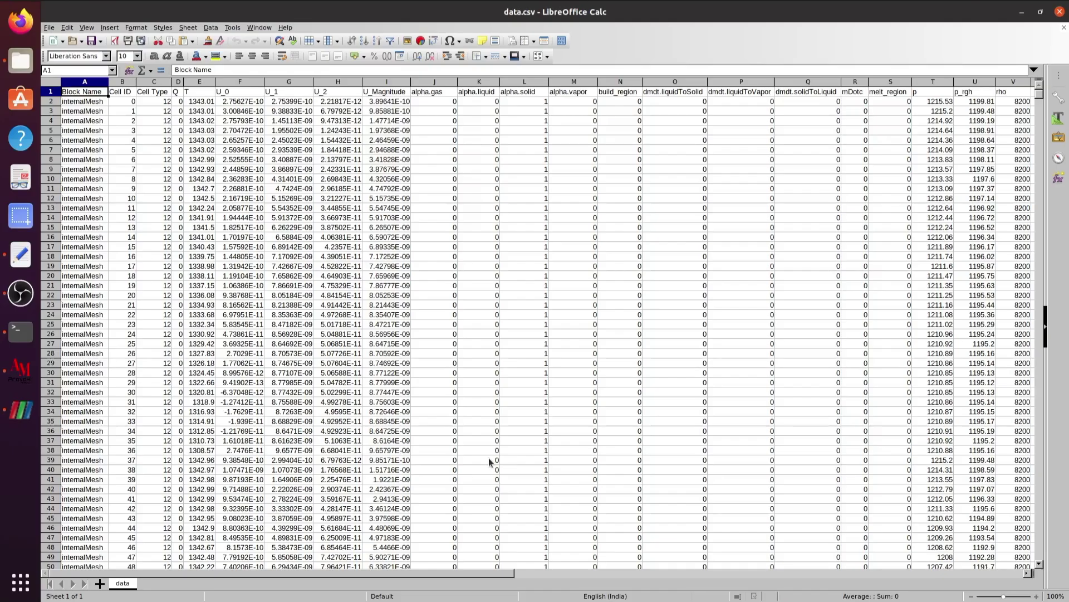
mouse_move(462, 574)
mouse_down()
mouse_move(919, 574)
mouse_move(463, 573)
mouse_up()
click(1060, 12)
- Switch back to ParaView and close the spreadsheet view
click(20, 372)
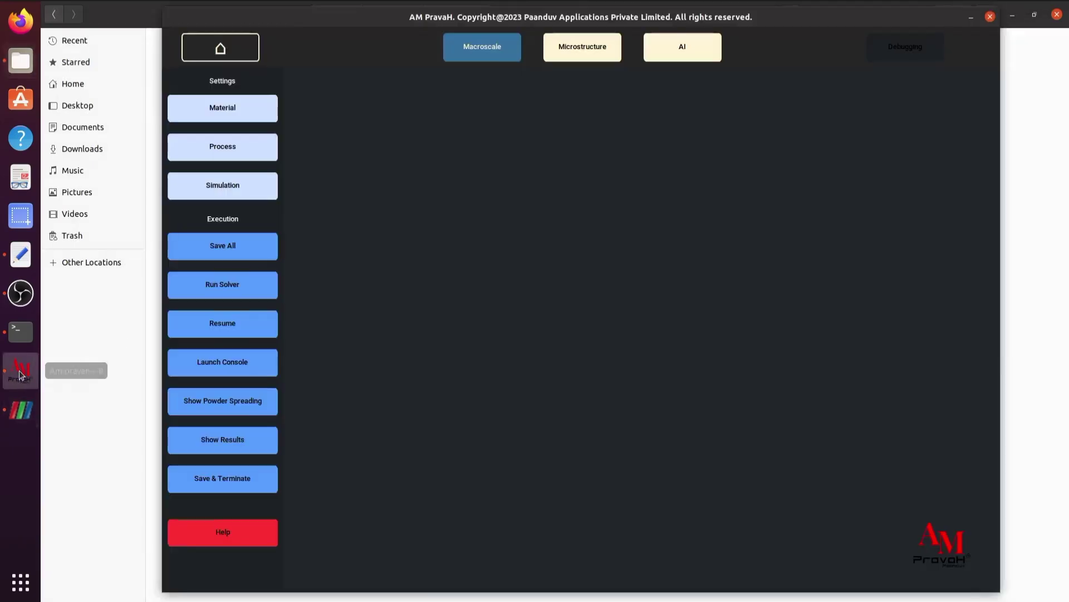
click(20, 411)
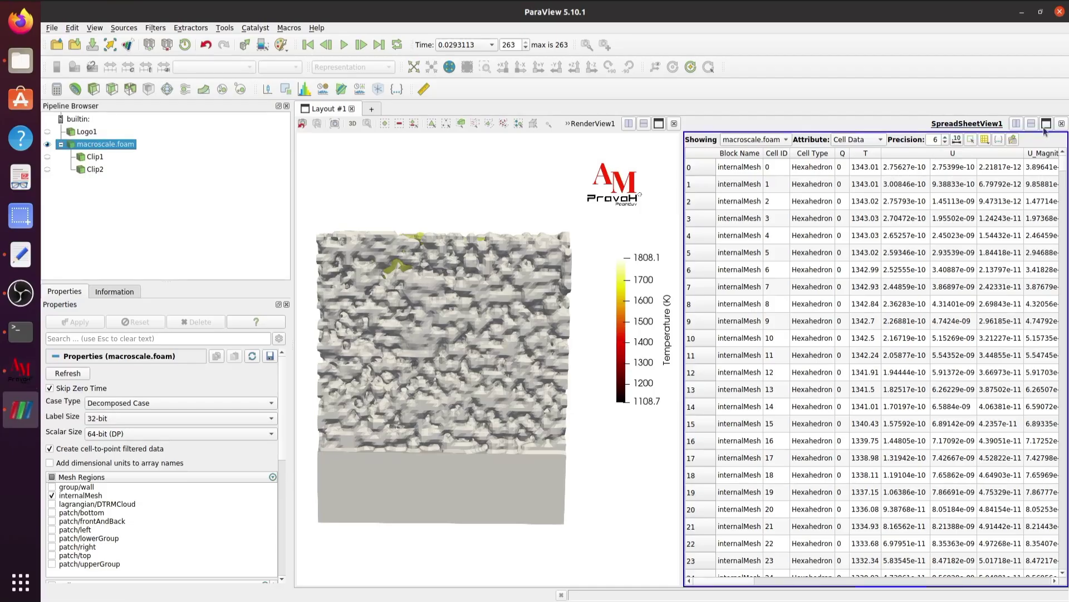
click(1062, 123)
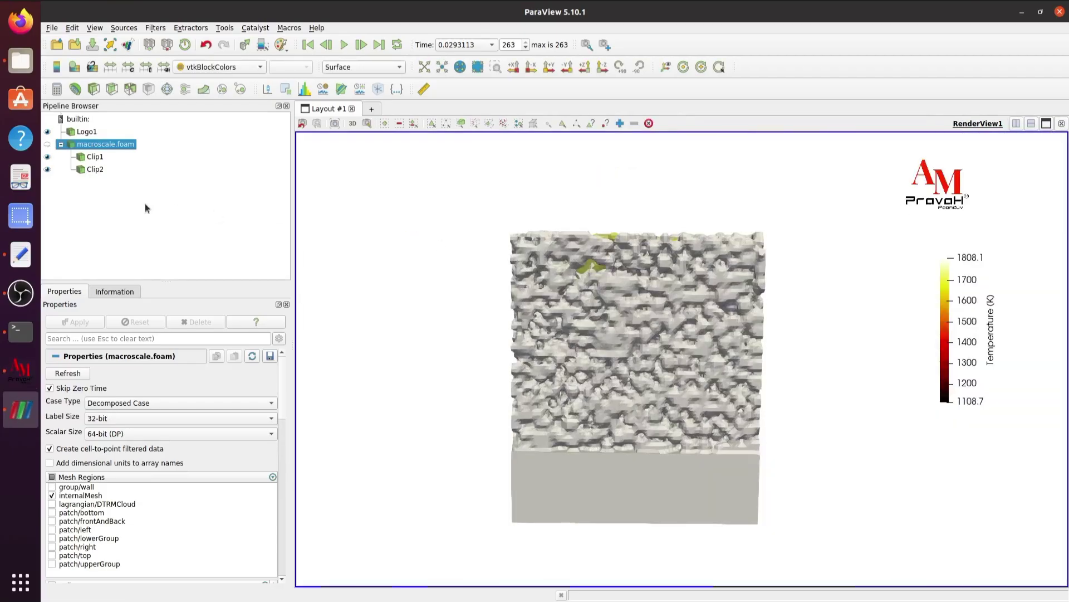
- Set the camera to view the powder bed along the positive Y direction
scroll(684, 385, up, 2)
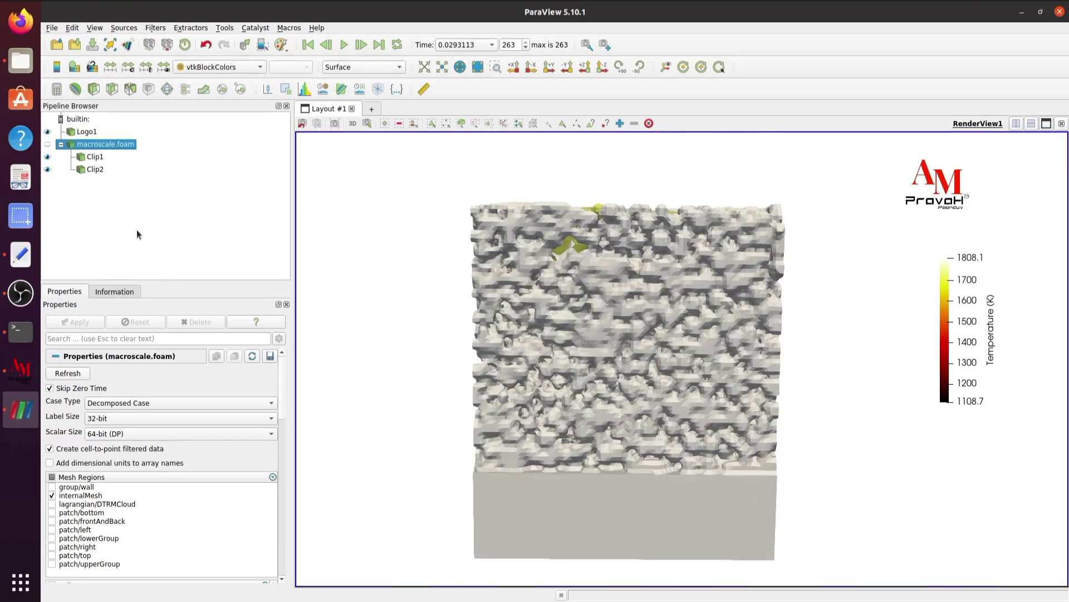
mouse_move(473, 323)
mouse_down()
mouse_move(461, 337)
mouse_move(451, 323)
mouse_move(465, 318)
mouse_up()
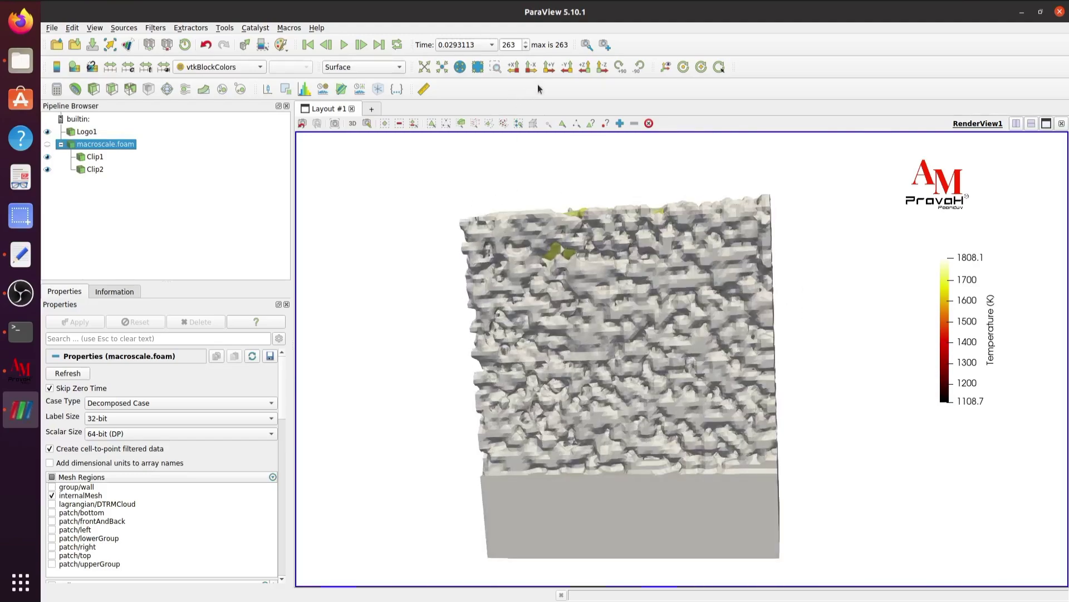
click(549, 67)
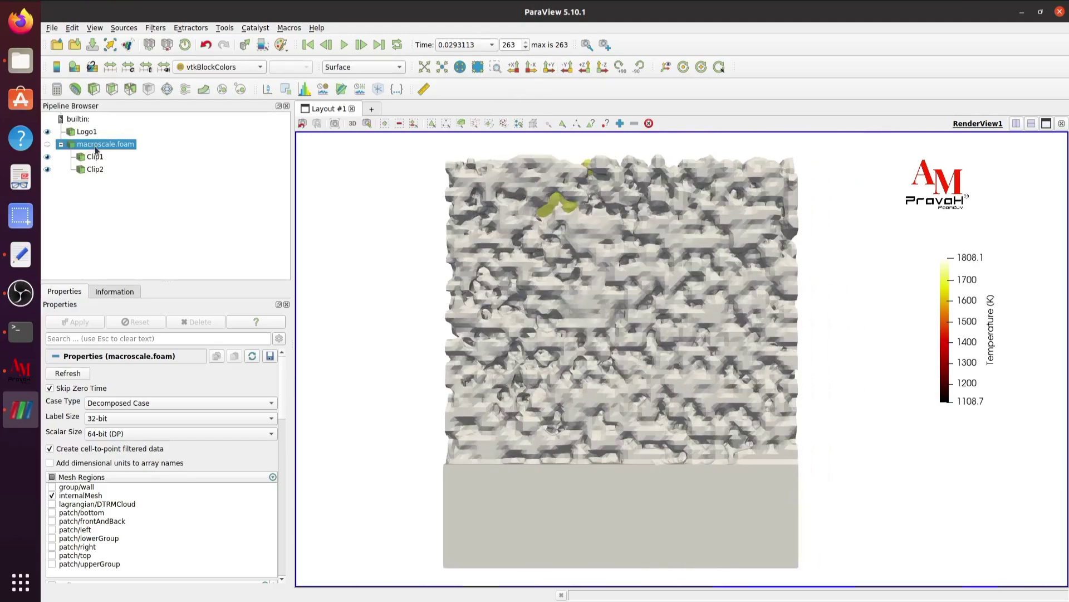
- Add an Integrate Variables filter to macroscale.foam with Divide Cell Data By Volume enabled, and apply it
click(157, 29)
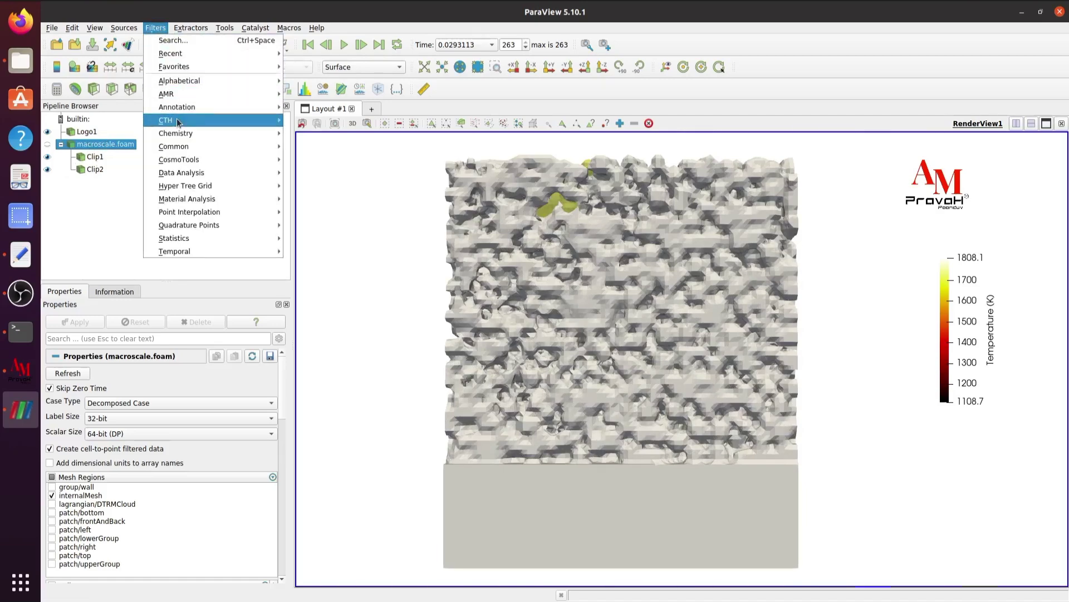
click(173, 41)
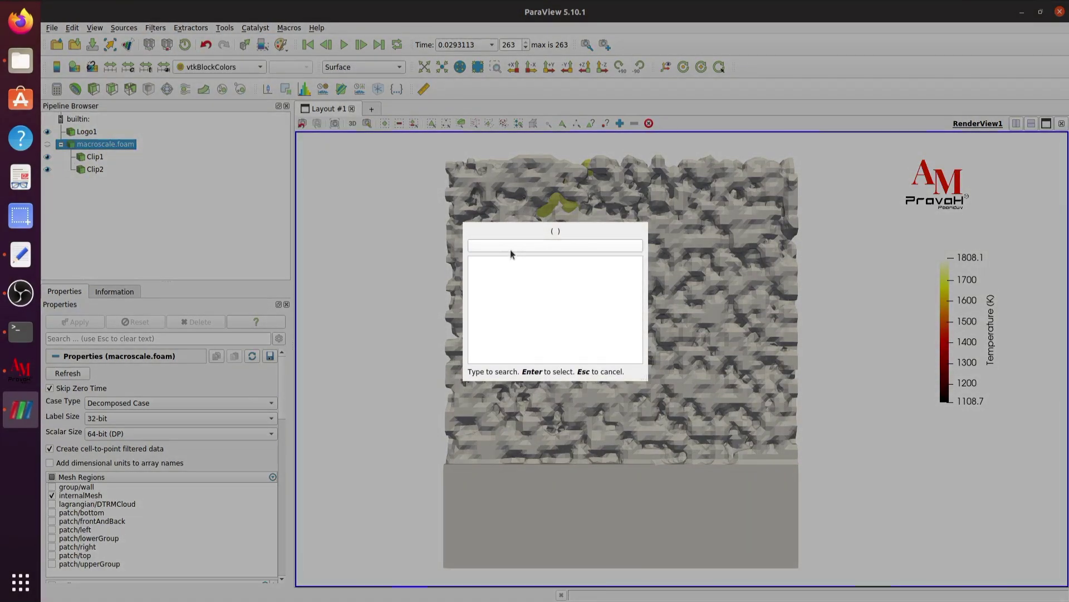
text(int)
key(Return)
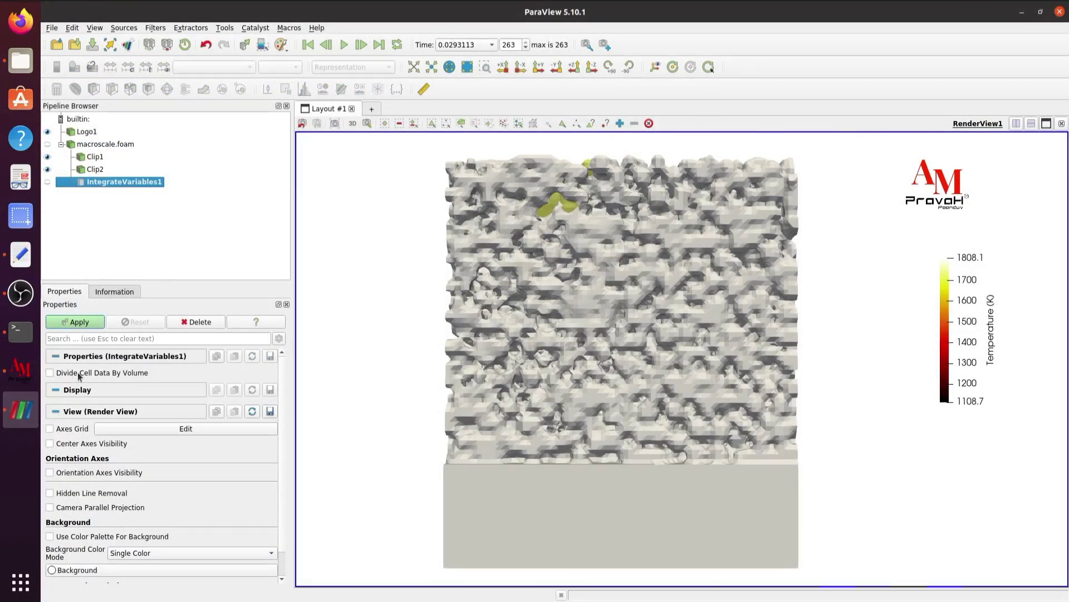
mouse_move(78, 375)
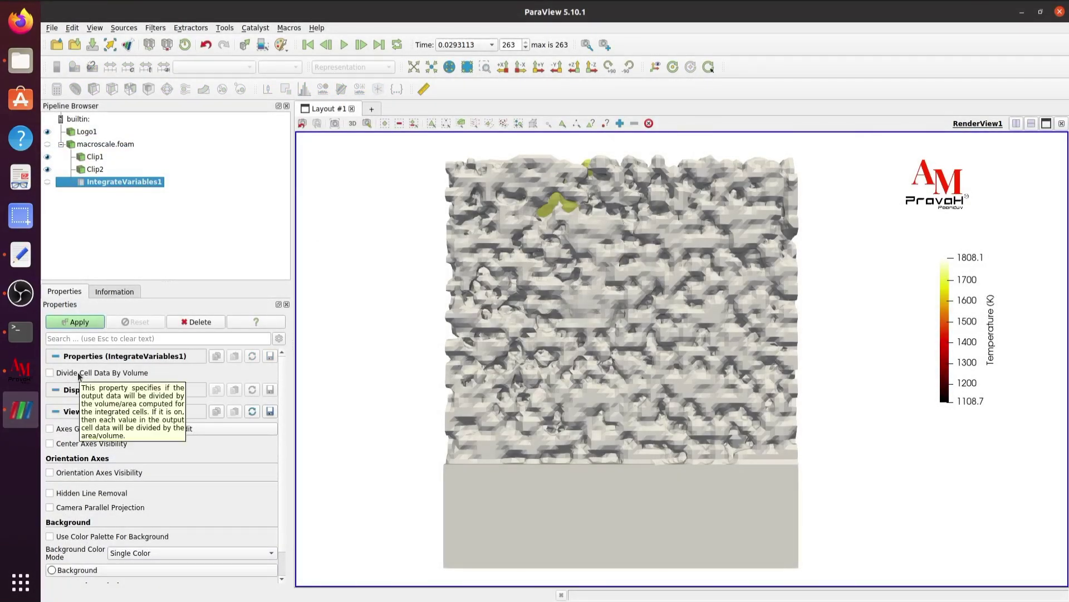
click(79, 372)
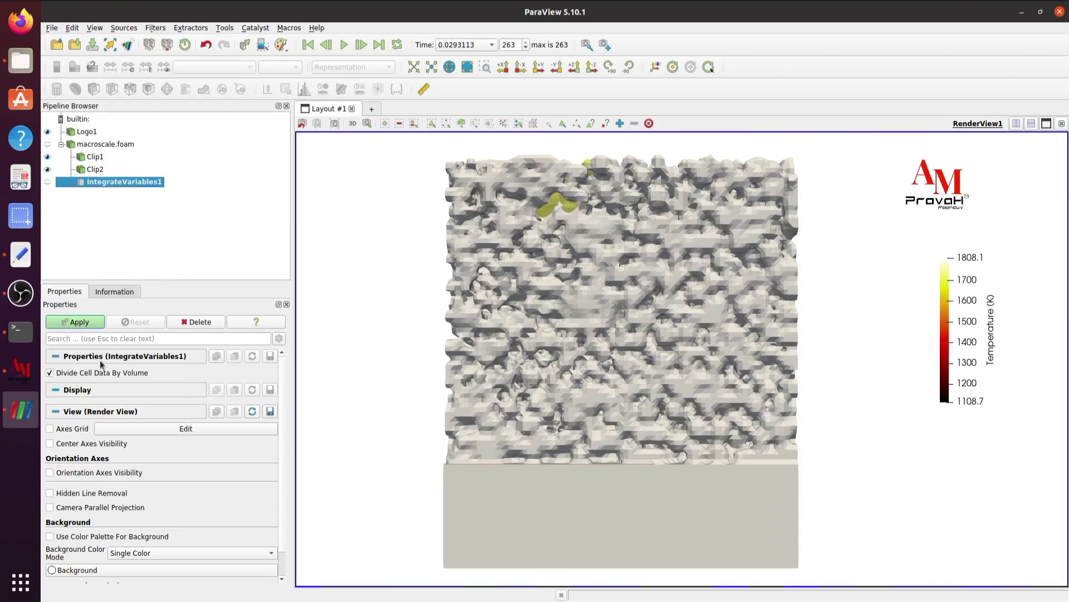
click(78, 322)
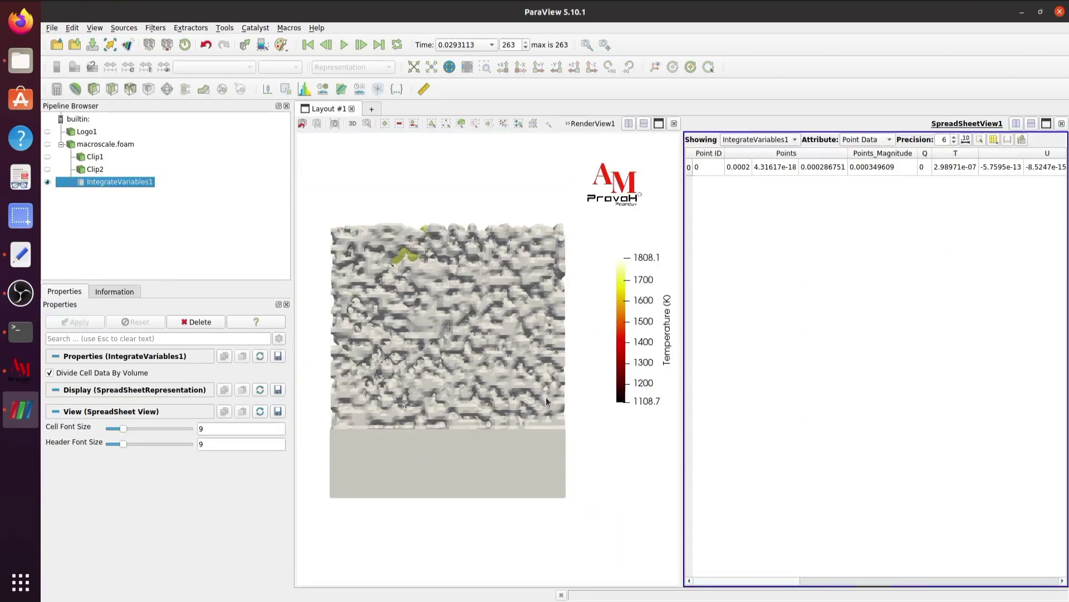
- Show the Cell Data of the integrated variables and review columns such as density, melt region, temperature and velocity
click(880, 142)
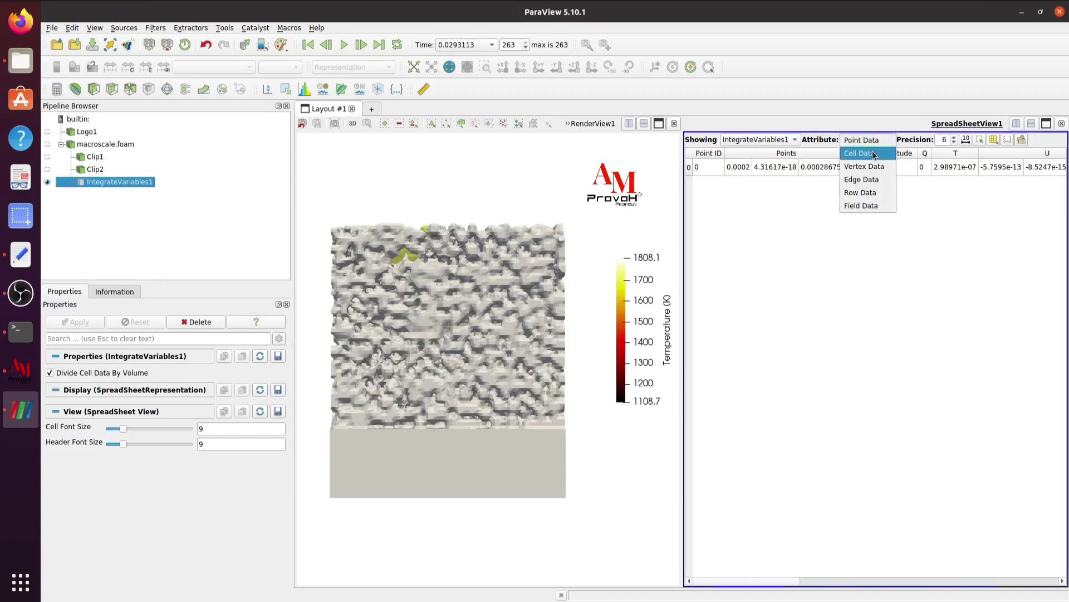
click(873, 153)
drag(727, 582, 1022, 581)
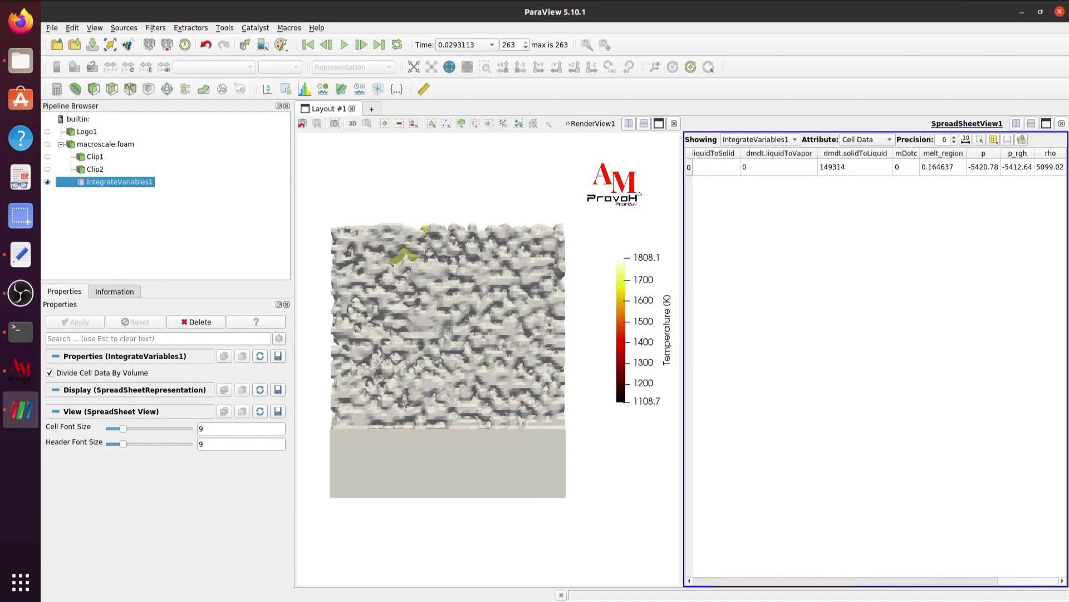
click(1047, 168)
click(879, 582)
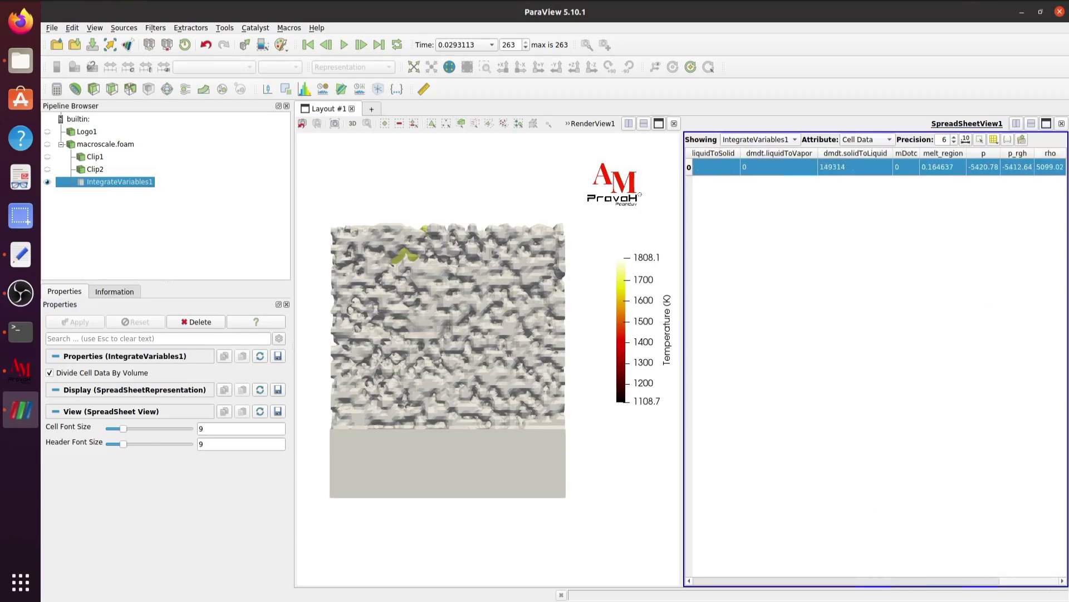
drag(783, 581, 634, 588)
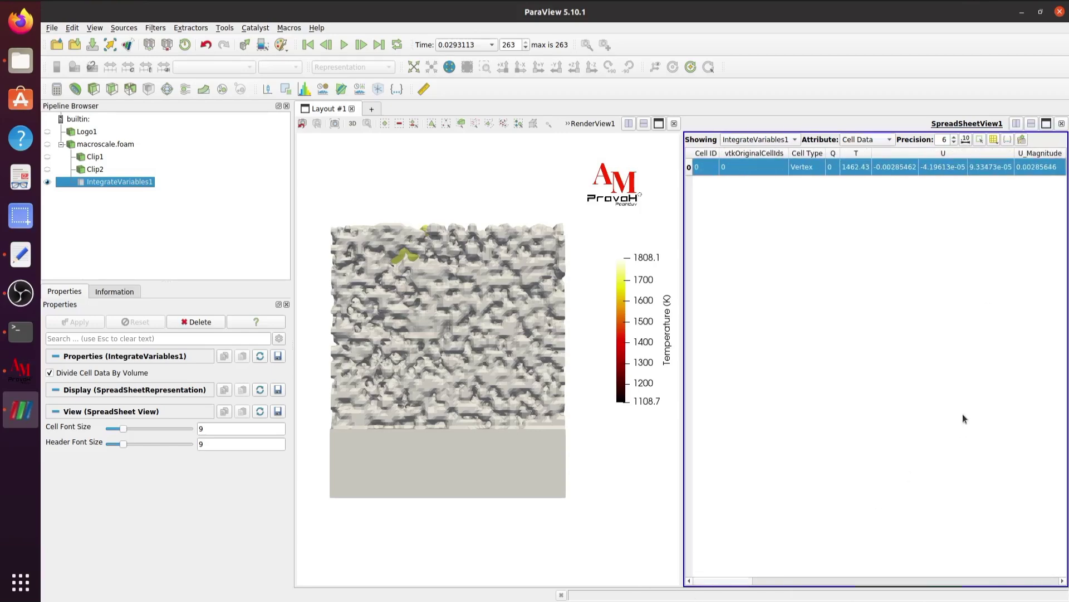
- Add a Calculator filter to the macroscale.foam source
drag(517, 378, 533, 381)
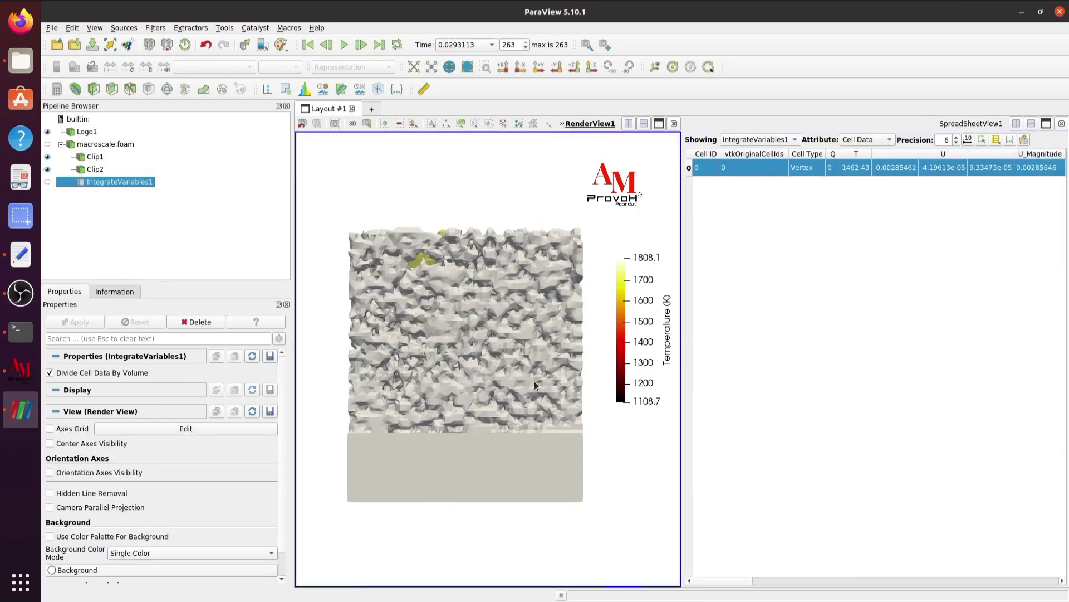
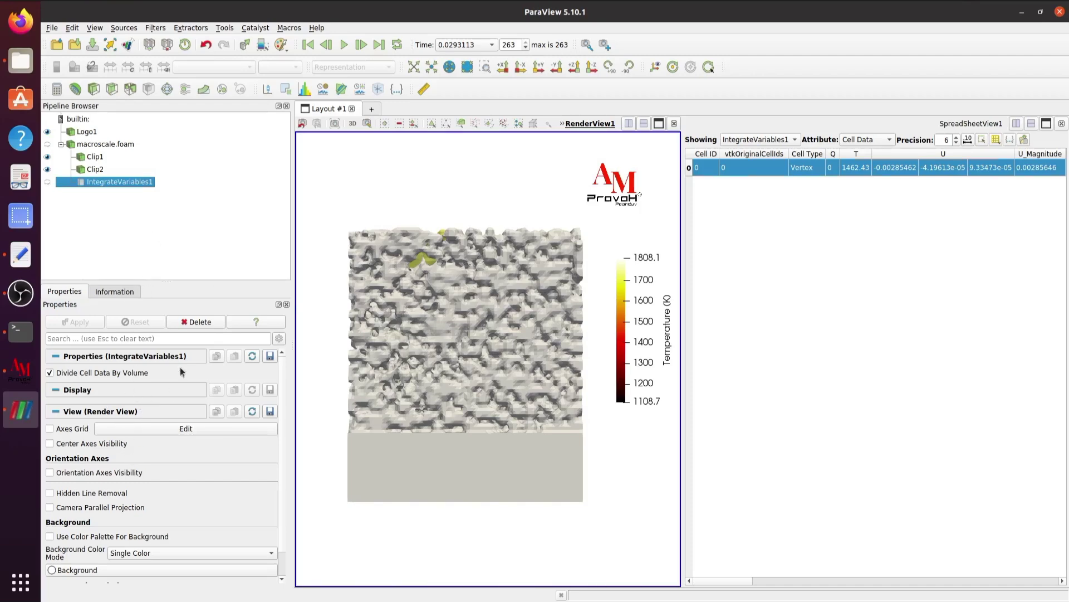
click(134, 212)
click(123, 146)
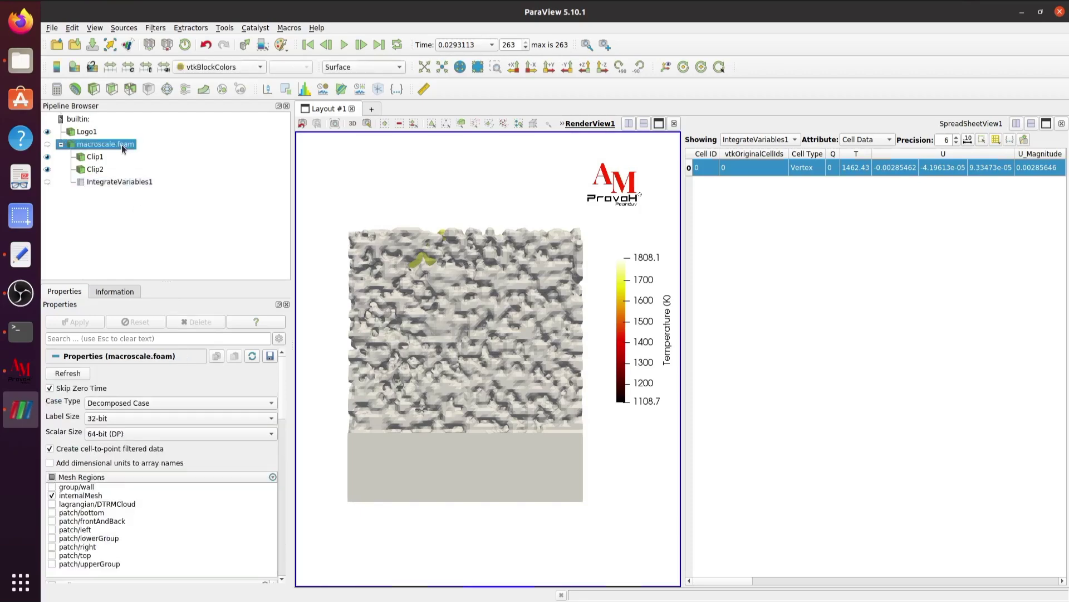
click(155, 27)
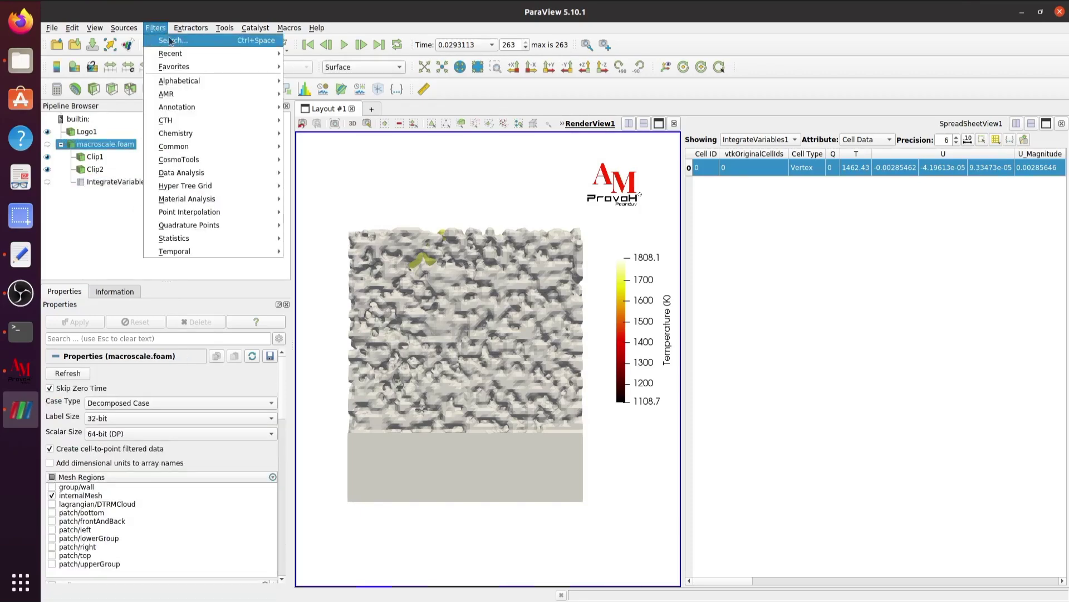
click(172, 40)
text(ca)
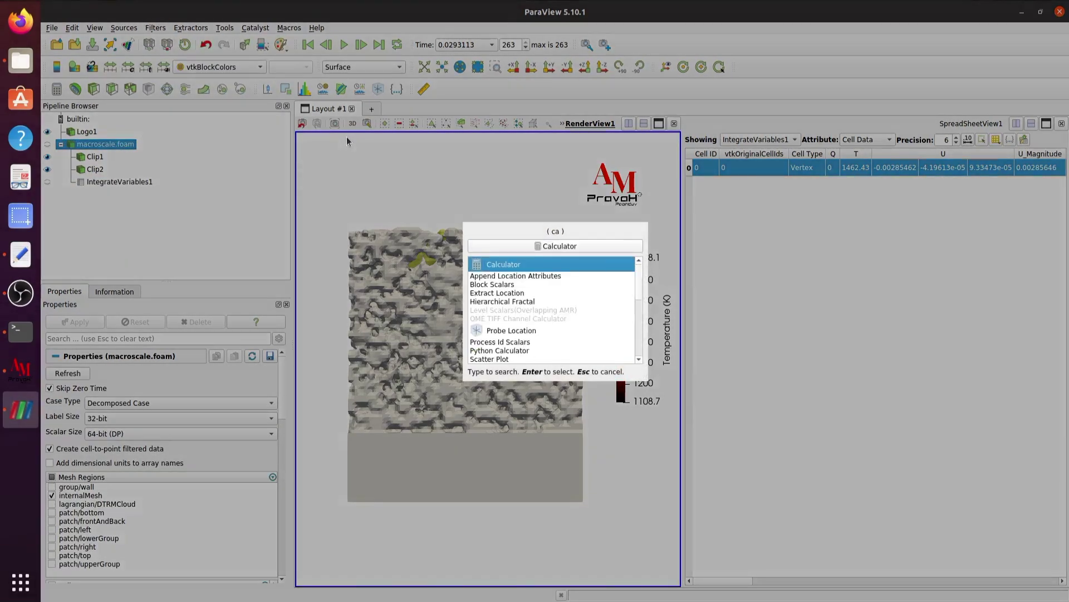
key(Return)
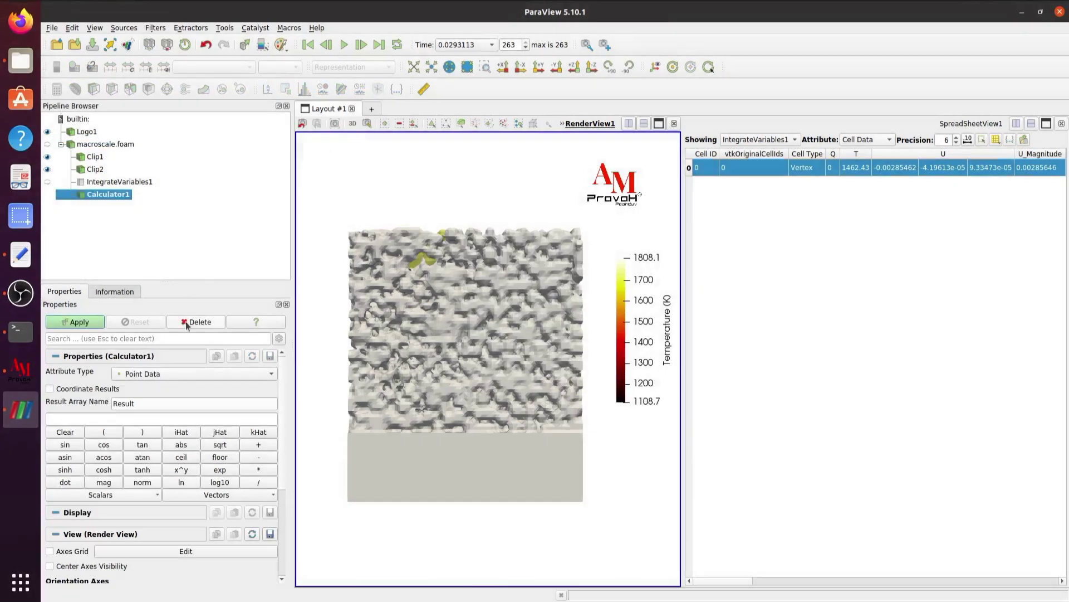
- Name the calculator's result array Farhenite
click(93, 419)
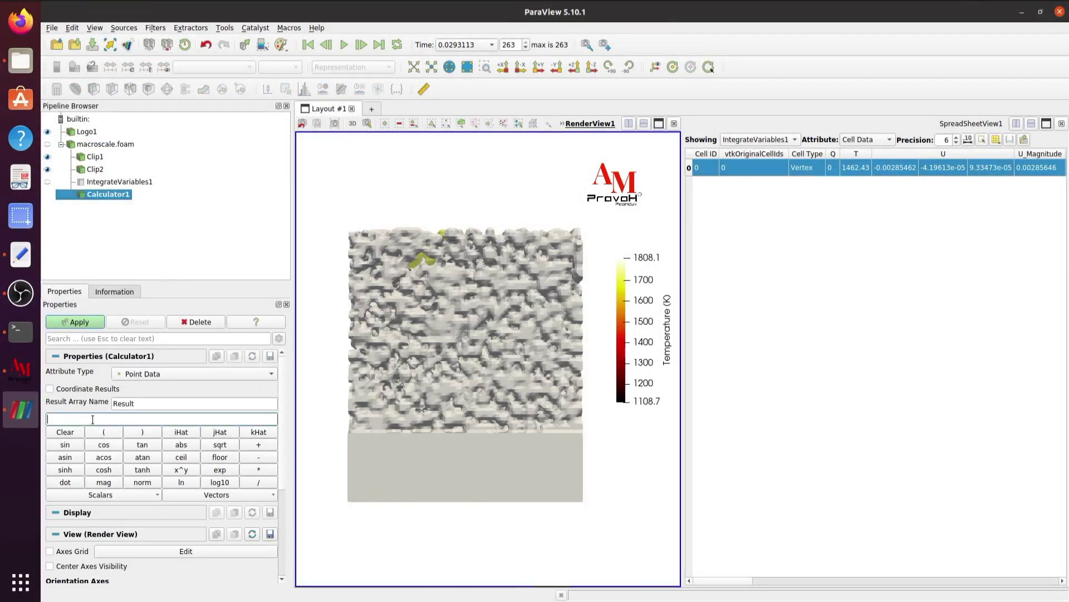
double_click(143, 406)
key(BackSpace)
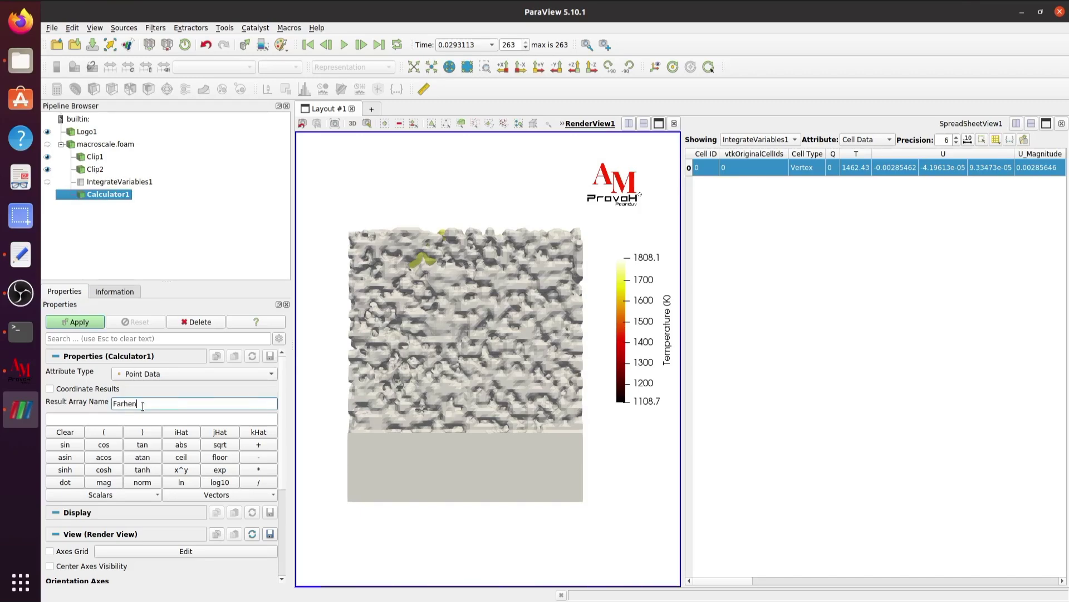
- Insert the temperature scalar T into the calculator's expression
click(115, 420)
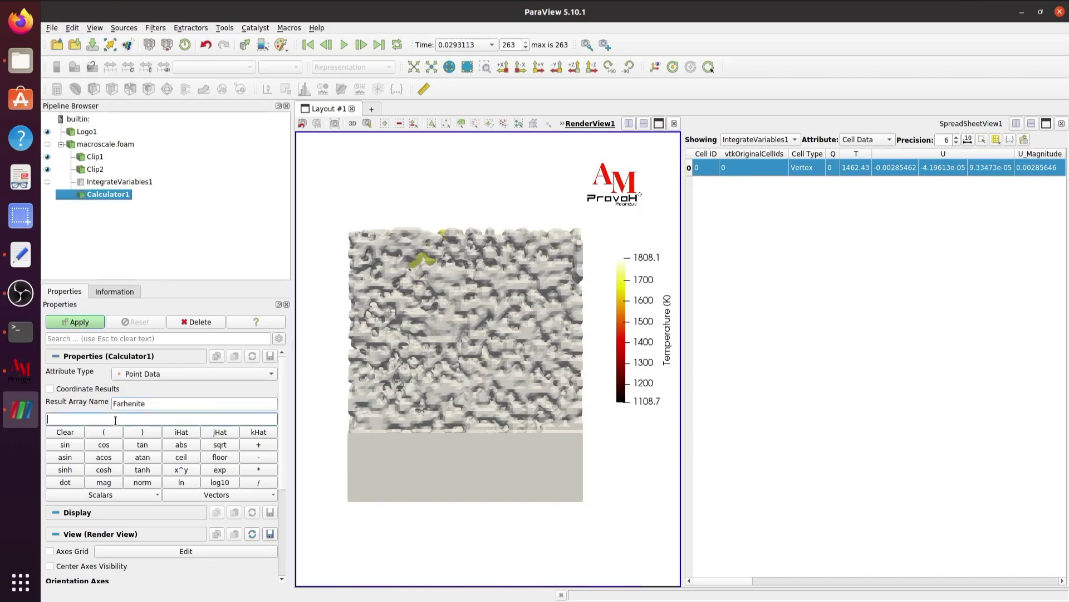
click(123, 496)
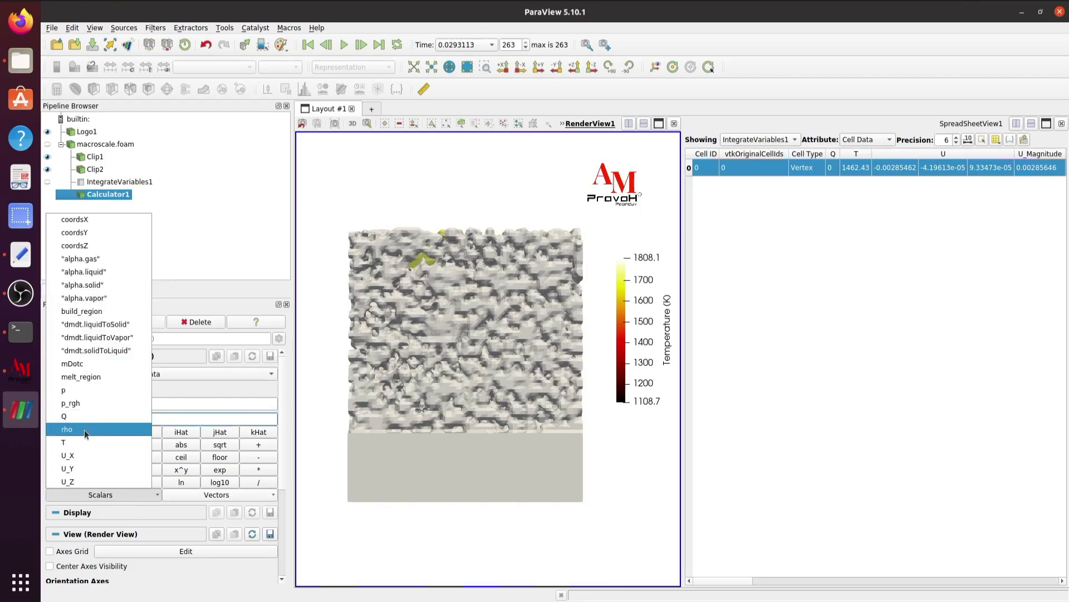
click(79, 442)
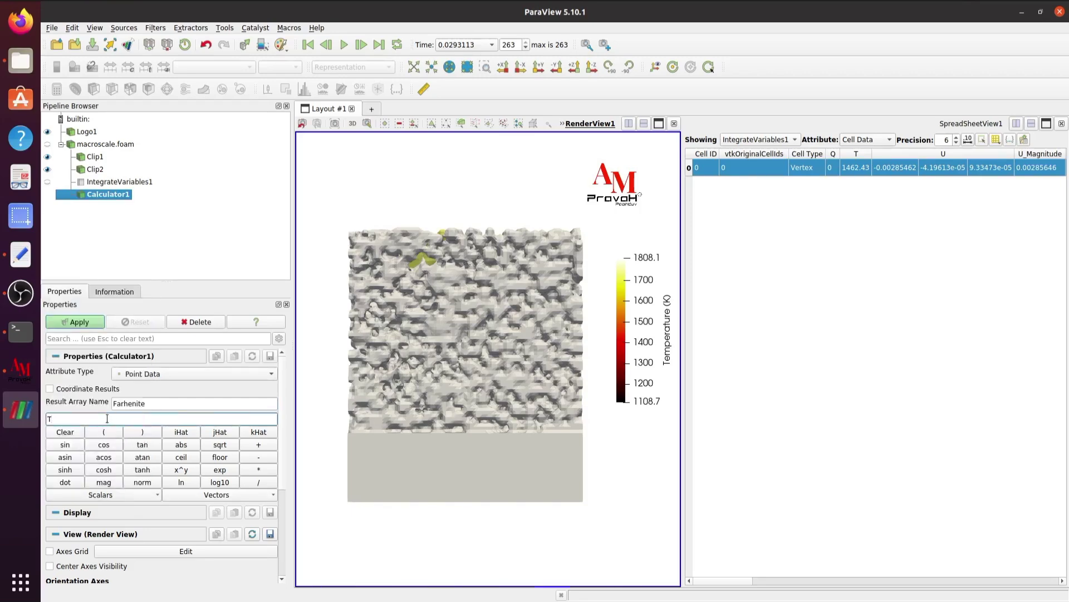
- Rename the calculator's result array to celcious
click(162, 409)
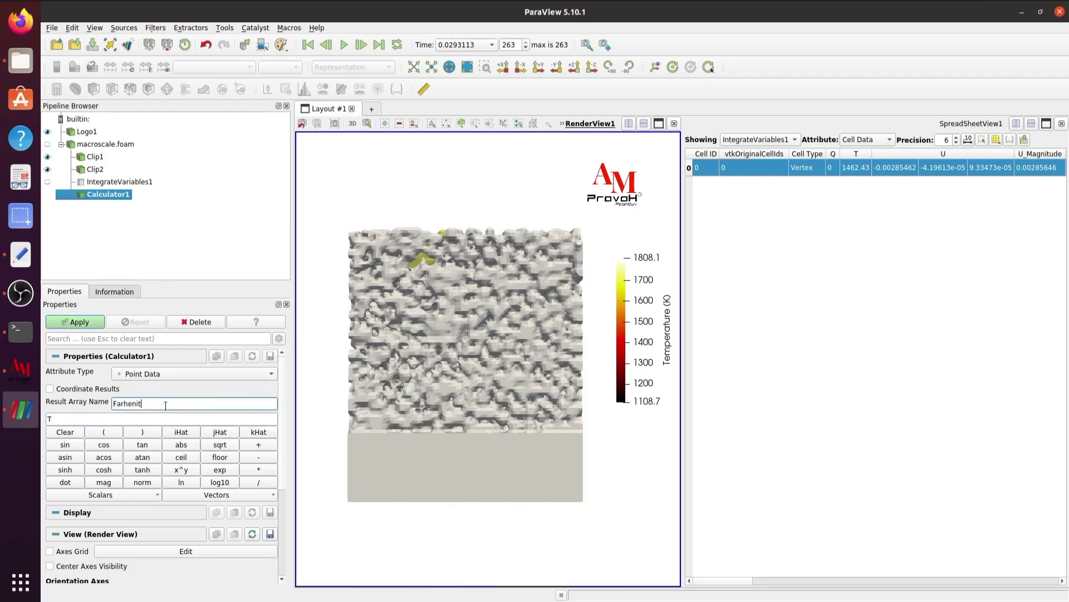
key(BackSpace)
key(BackSpace)
key(BackSpace)
key(BackSpace)
key(BackSpace)
key(BackSpace)
key(BackSpace)
key(BackSpace)
text(celcious)
- Complete the calculator's expression as T-273, apply the filter, and check the celcious array among the coloring options
click(96, 416)
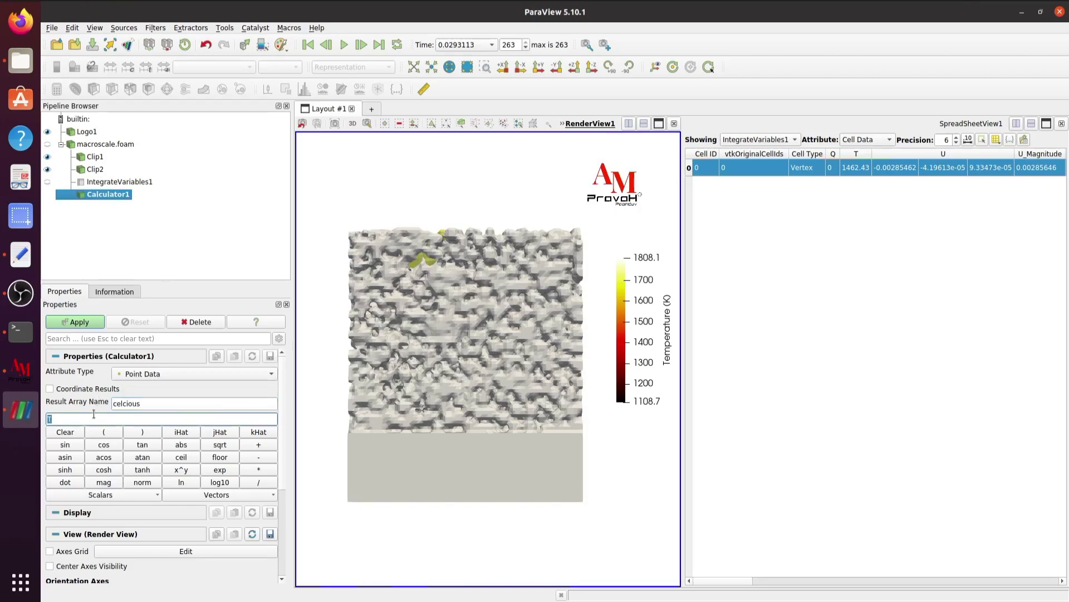
text(-273)
click(79, 323)
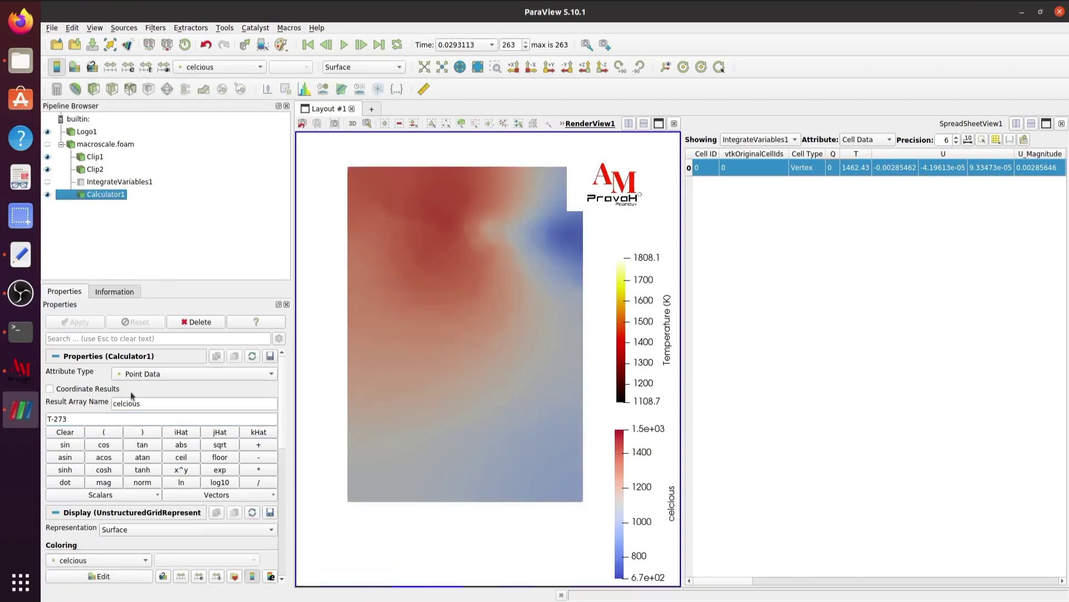
click(203, 67)
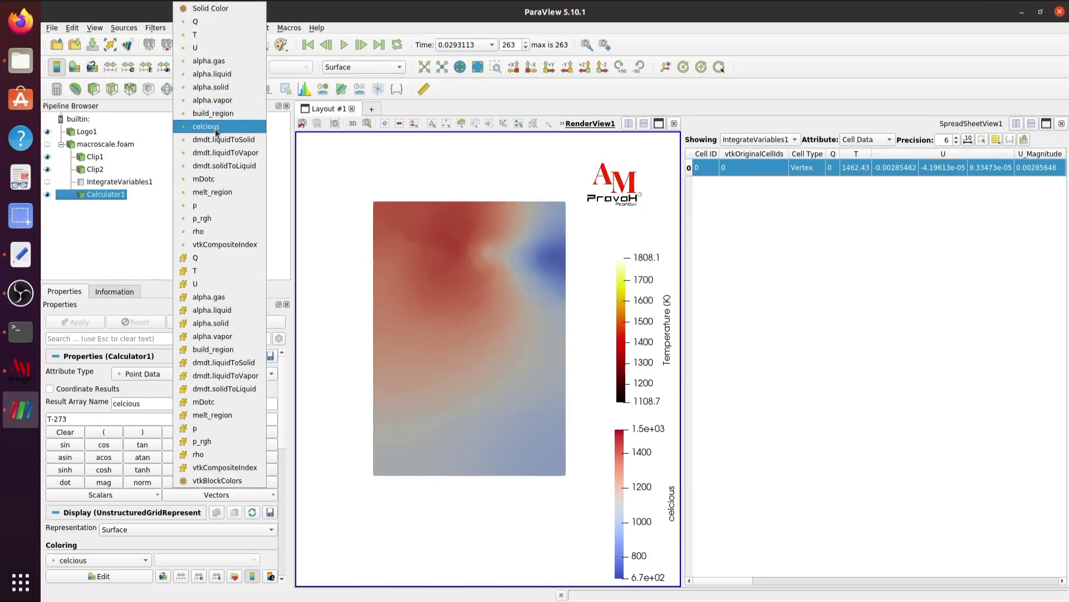
click(437, 320)
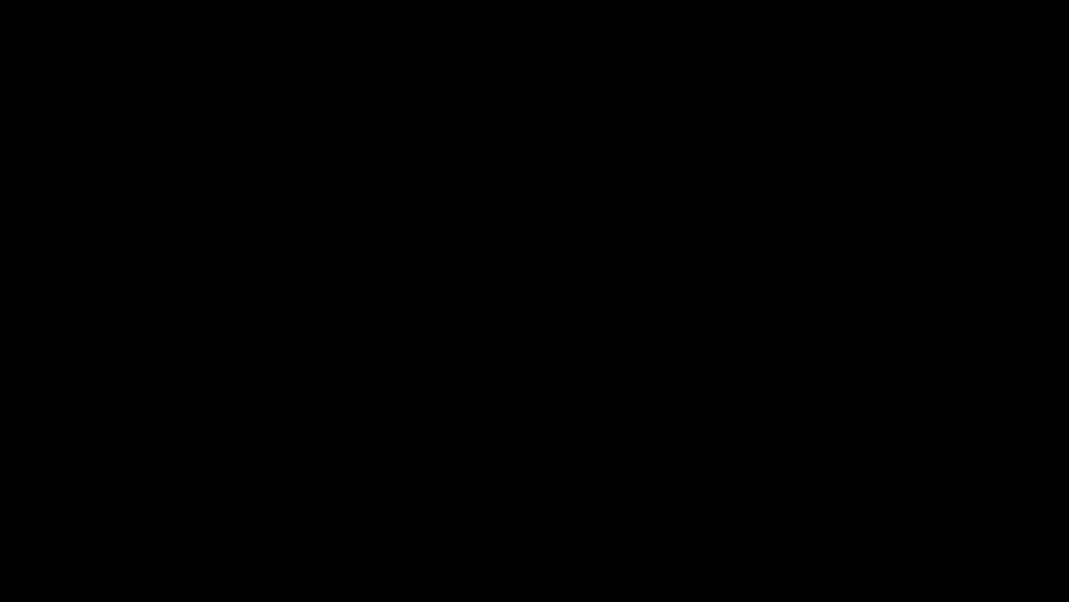